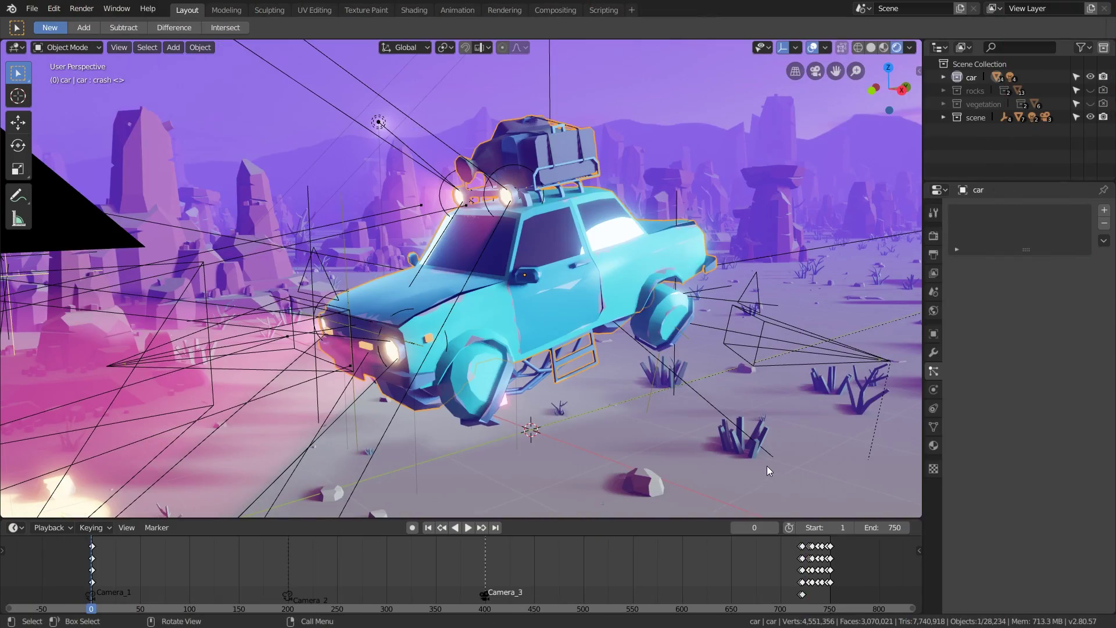
{"action": "left_click", "coordinate": [813, 47]}
{"action": "scroll", "coordinate": [656, 399], "scroll_direction": "down", "scroll_amount": 2}
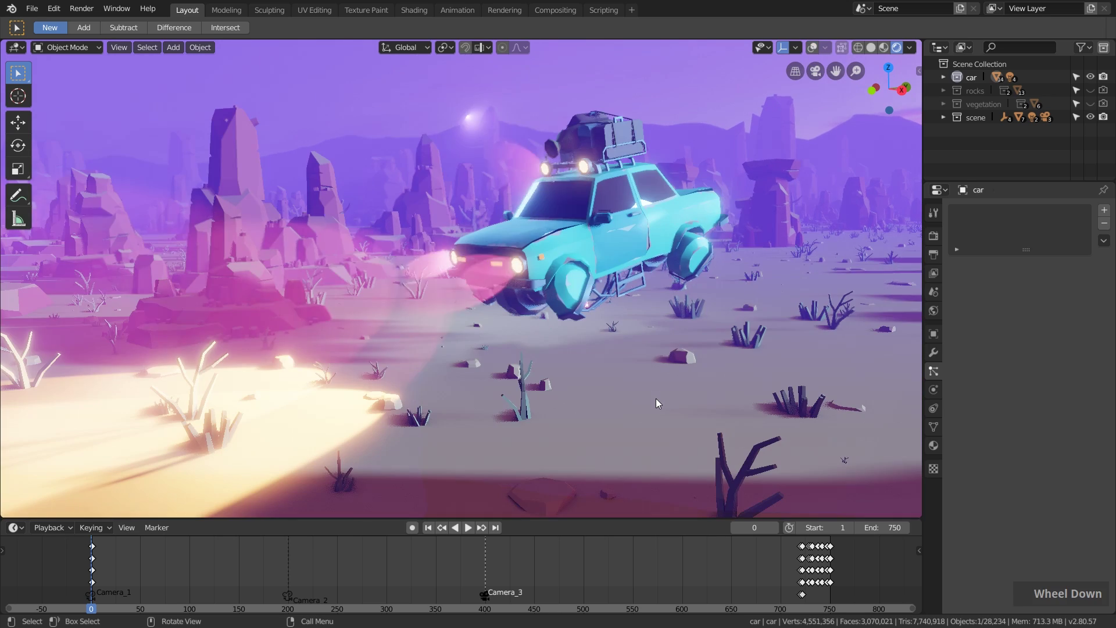
{"action": "mouse_move", "coordinate": [584, 315]}
{"action": "middle_mouse_down"}
{"action": "mouse_move", "coordinate": [580, 305]}
{"action": "mouse_move", "coordinate": [758, 314]}
{"action": "mouse_move", "coordinate": [556, 313]}
{"action": "mouse_move", "coordinate": [576, 315]}
{"action": "middle_mouse_up"}
{"action": "middle_click_drag", "start_coordinate": [458, 333], "coordinate": [428, 302]}
{"action": "middle_click_drag", "start_coordinate": [597, 218], "coordinate": [585, 288]}
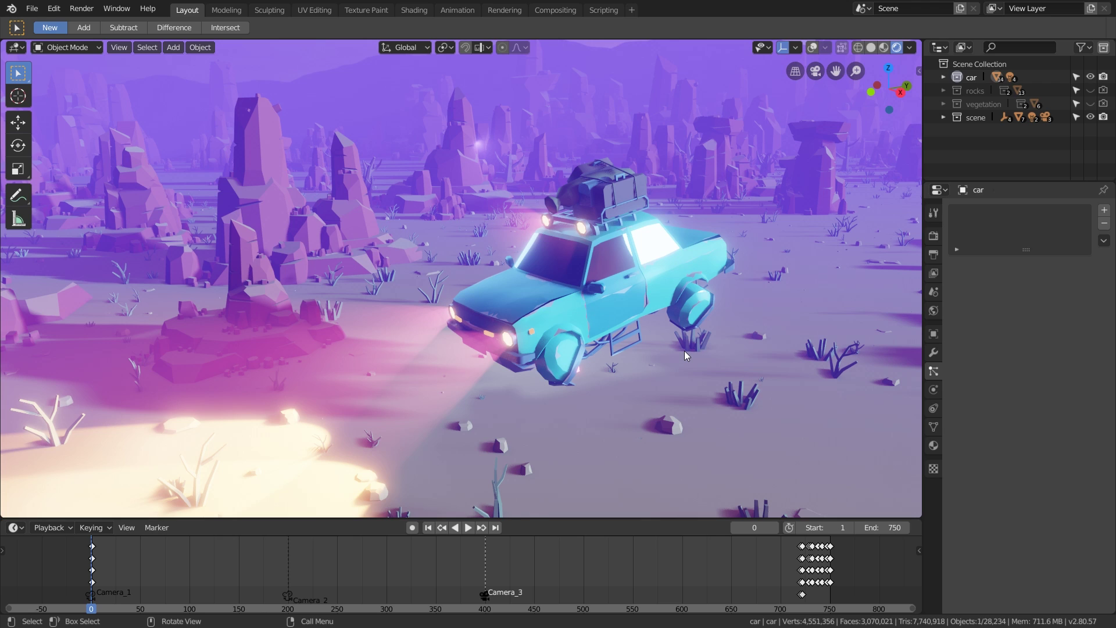
{"action": "middle_click_drag", "start_coordinate": [705, 347], "coordinate": [699, 356]}
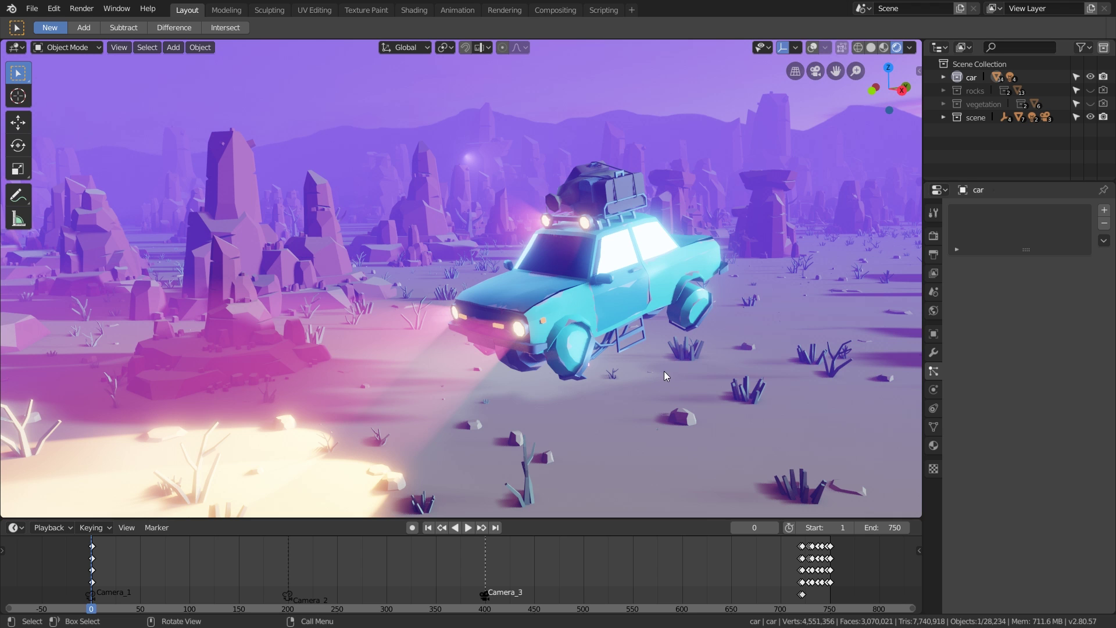
{"action": "left_click", "coordinate": [812, 47]}
{"action": "mouse_move", "coordinate": [652, 249]}
{"action": "middle_mouse_down"}
{"action": "mouse_move", "coordinate": [607, 254]}
{"action": "mouse_move", "coordinate": [668, 264]}
{"action": "middle_mouse_up"}
{"action": "scroll", "coordinate": [667, 264], "scroll_direction": "down", "scroll_amount": 2}
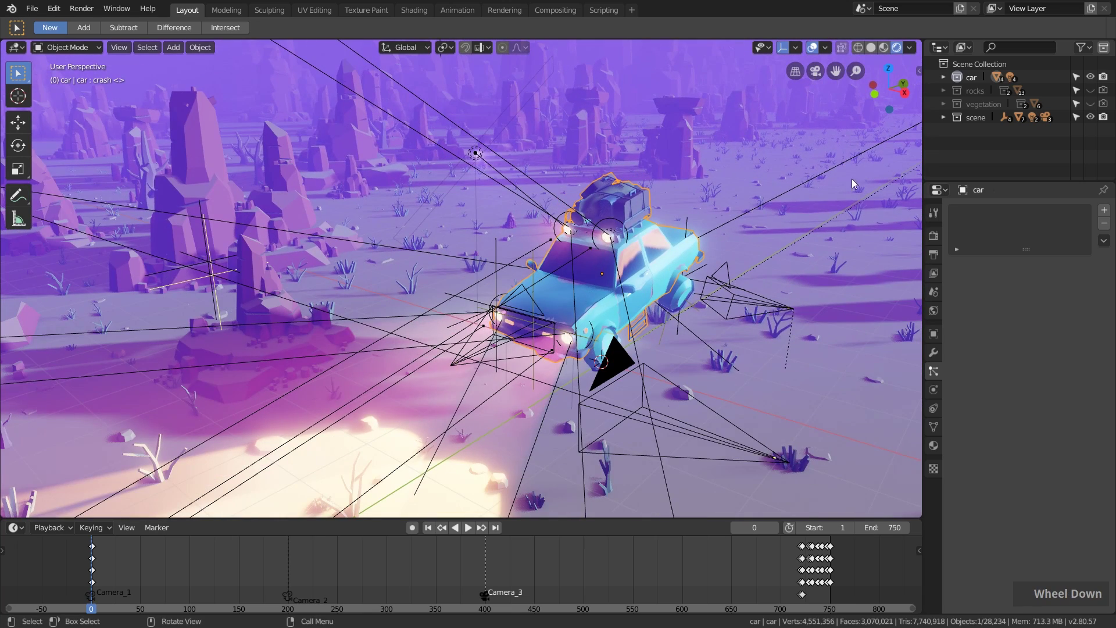
{"action": "scroll", "coordinate": [549, 330], "scroll_direction": "up", "scroll_amount": 1}
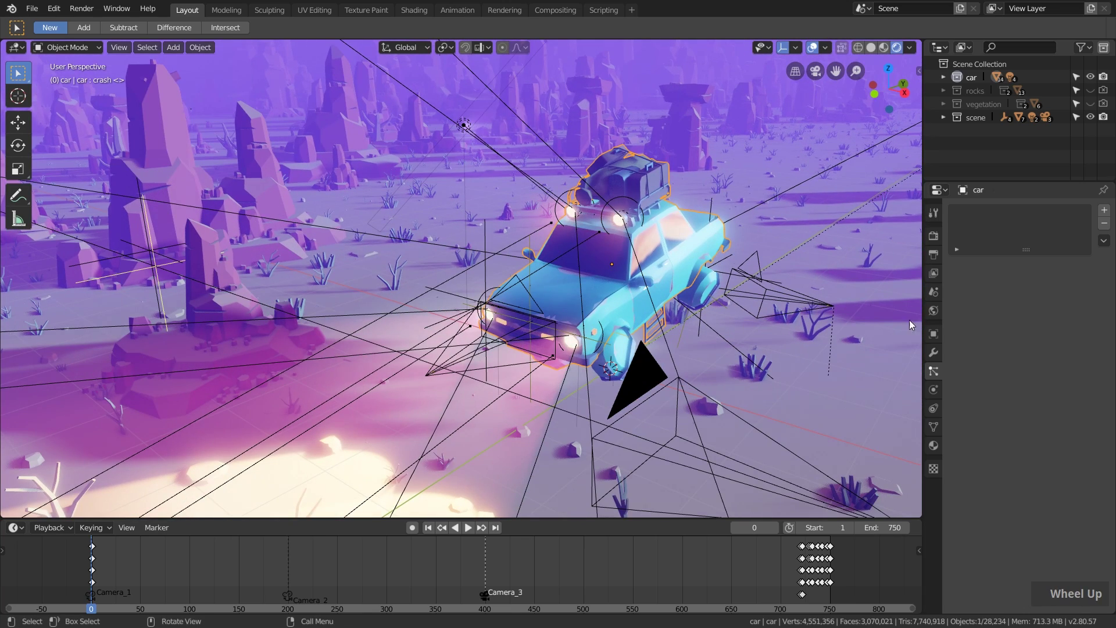
Switch off all the Eevee effects in Render Properties, including Bloom.
{"action": "left_click", "coordinate": [933, 235]}
{"action": "left_click", "coordinate": [962, 246]}
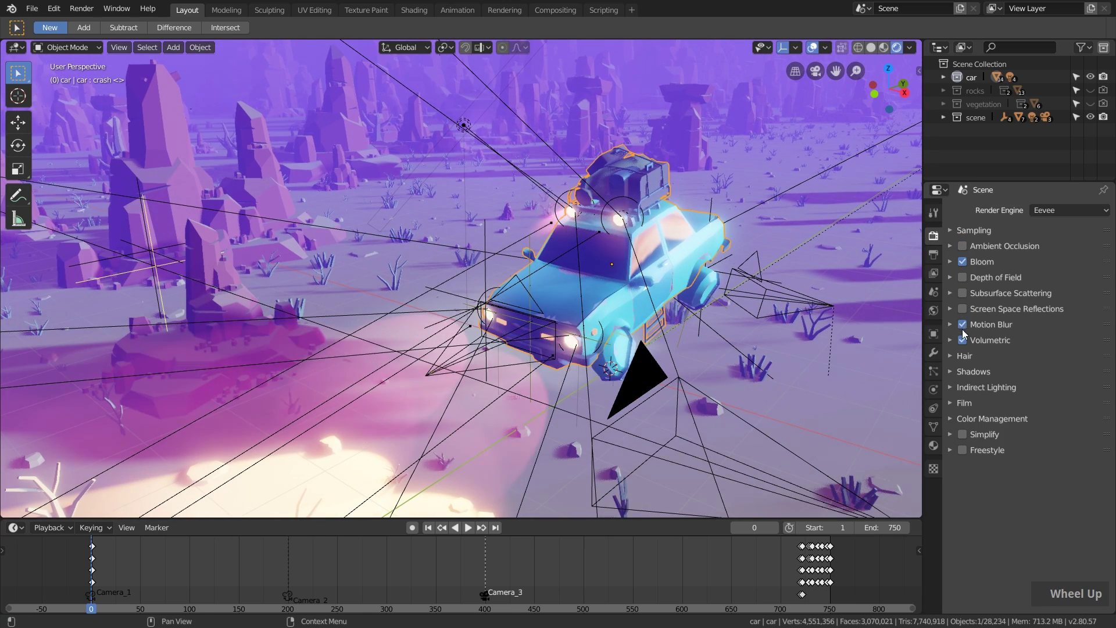
{"action": "left_click_drag", "start_coordinate": [963, 277], "coordinate": [963, 340]}
{"action": "left_click", "coordinate": [962, 261]}
{"action": "middle_click_drag", "start_coordinate": [640, 291], "coordinate": [697, 273]}
{"action": "scroll", "coordinate": [698, 273], "scroll_direction": "up", "scroll_amount": 2}
{"action": "scroll", "coordinate": [586, 353], "scroll_direction": "up", "scroll_amount": 5}
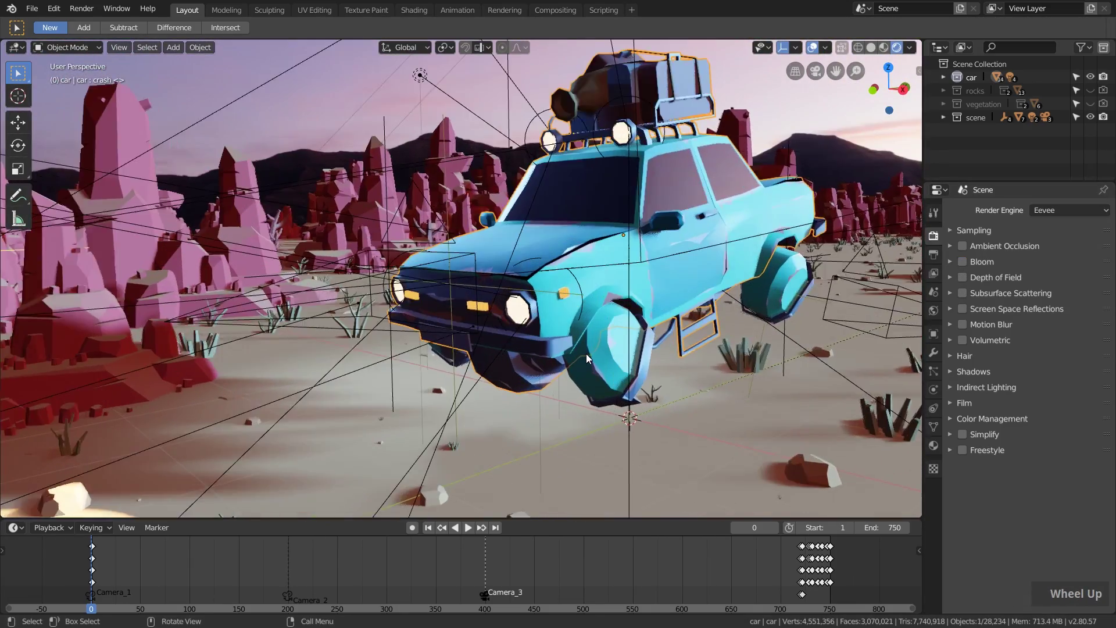
Re-enable Ambient Occlusion, toggling it off and on to compare the wheel shading.
{"action": "left_click", "coordinate": [963, 246]}
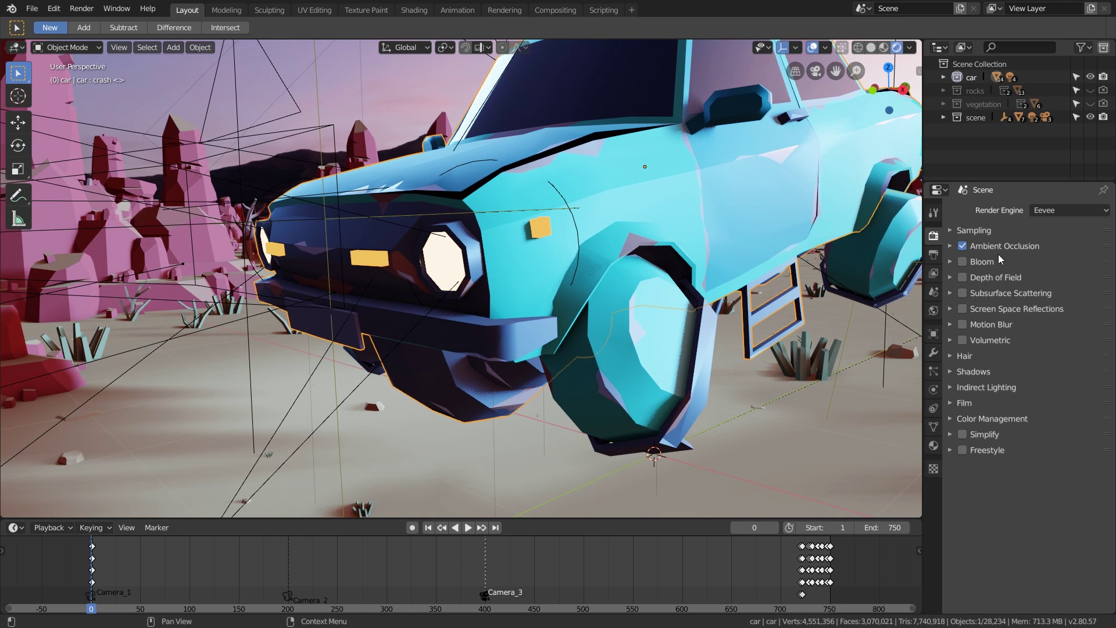
{"action": "middle_click_drag", "start_coordinate": [578, 287], "coordinate": [532, 289]}
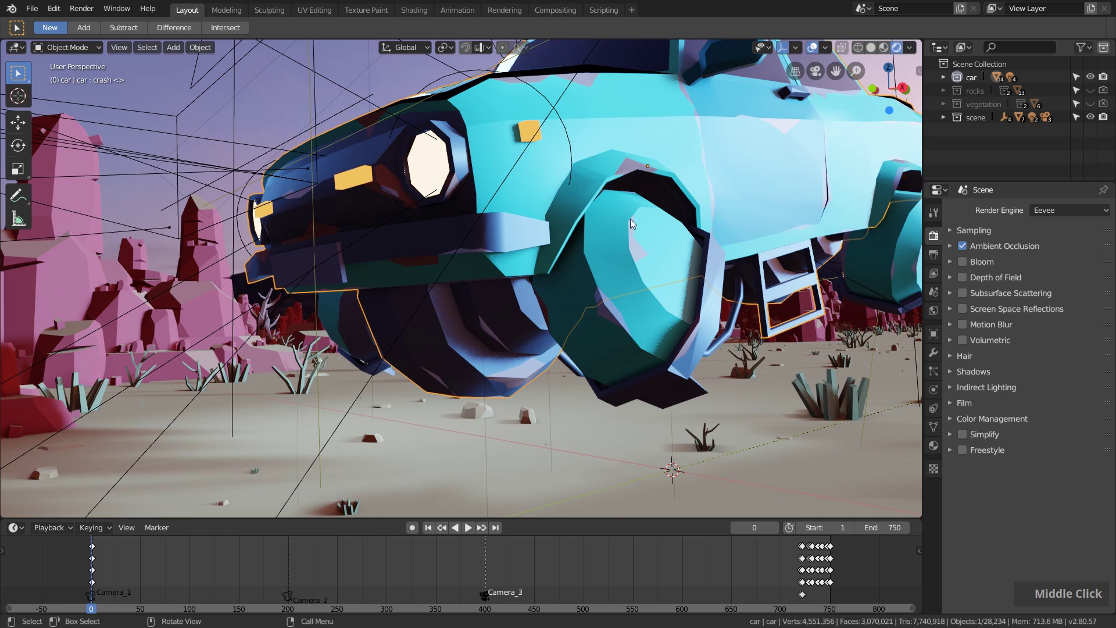
{"action": "double_click", "coordinate": [962, 246]}
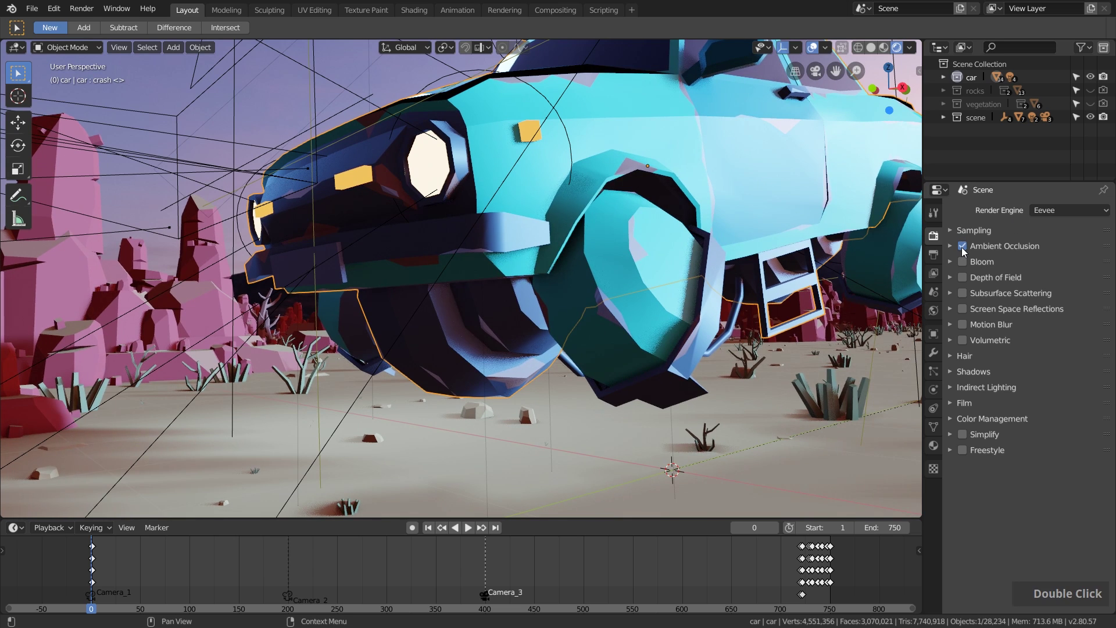
{"action": "left_click", "coordinate": [963, 246]}
{"action": "left_click", "coordinate": [963, 247]}
{"action": "left_click", "coordinate": [963, 246]}
{"action": "left_click", "coordinate": [963, 246]}
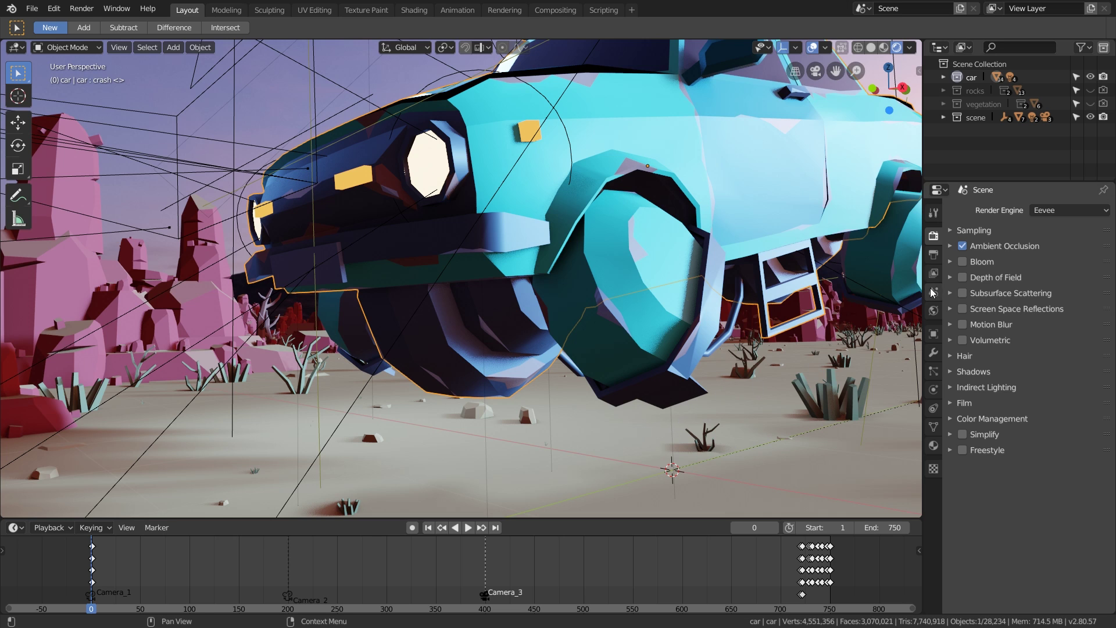
Turn Bloom back on so the headlights and roof lights glow.
{"action": "left_click", "coordinate": [962, 262]}
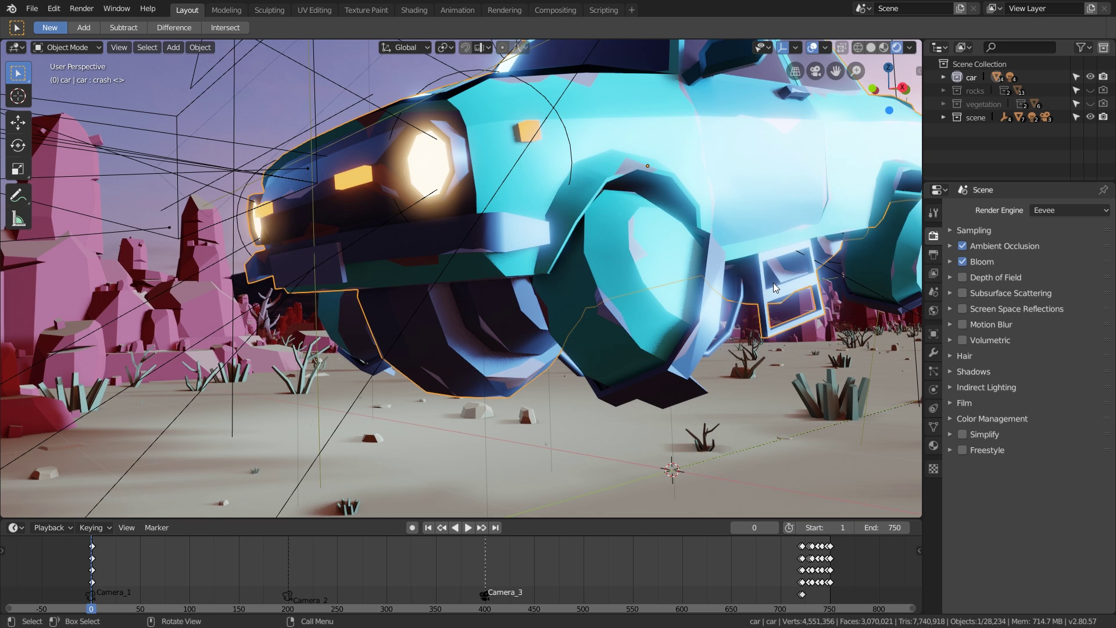
{"action": "scroll", "coordinate": [773, 283], "scroll_direction": "down", "scroll_amount": 2}
{"action": "middle_click_drag", "start_coordinate": [773, 284], "coordinate": [737, 299], "text": "shift"}
{"action": "scroll", "coordinate": [743, 316], "scroll_direction": "down", "scroll_amount": 2}
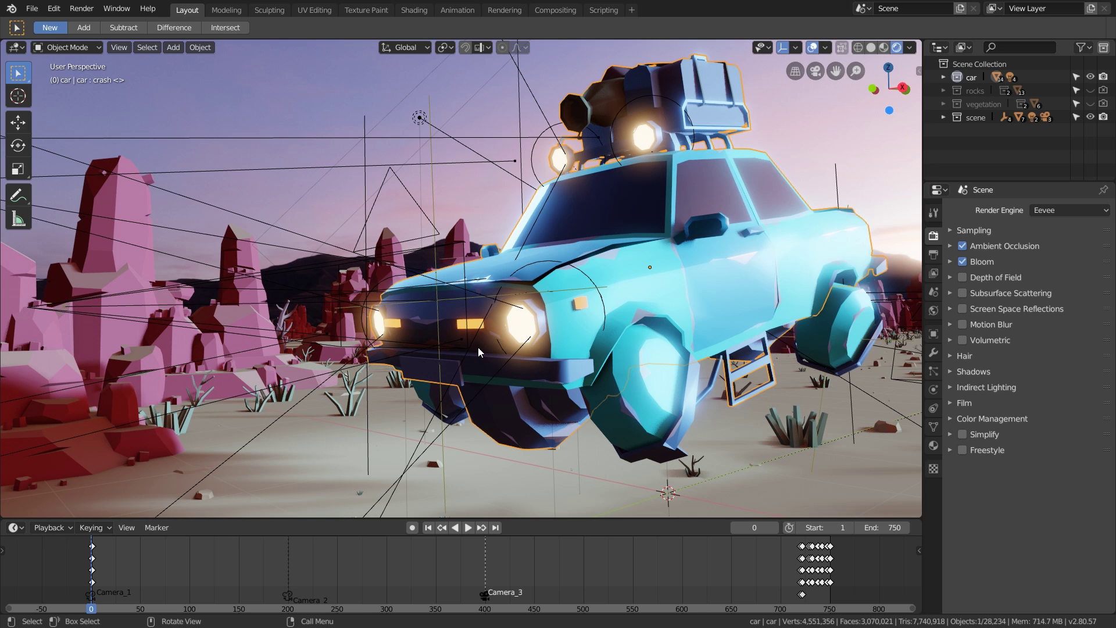
Enable Volumetric lighting to fill the desert with hazy fog.
{"action": "left_click", "coordinate": [963, 340]}
{"action": "middle_click_drag", "start_coordinate": [621, 267], "coordinate": [616, 273]}
{"action": "scroll", "coordinate": [616, 273], "scroll_direction": "down", "scroll_amount": 5}
Hide the viewport overlays and orbit, pan and zoom back in on the car.
{"action": "left_click", "coordinate": [812, 47]}
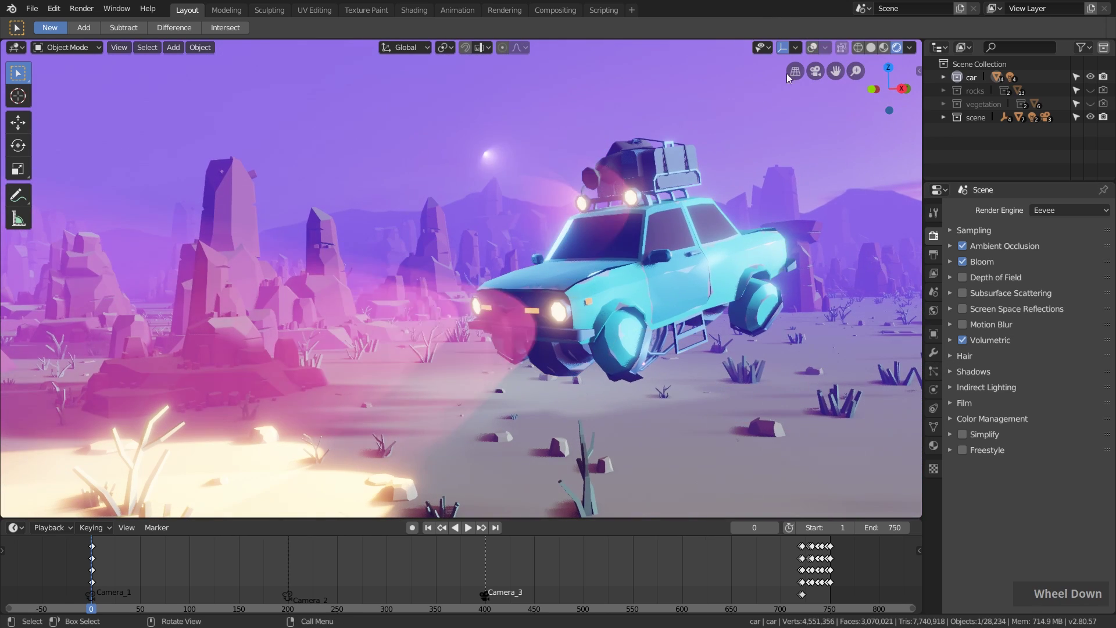
{"action": "middle_click_drag", "start_coordinate": [598, 291], "coordinate": [65, 267]}
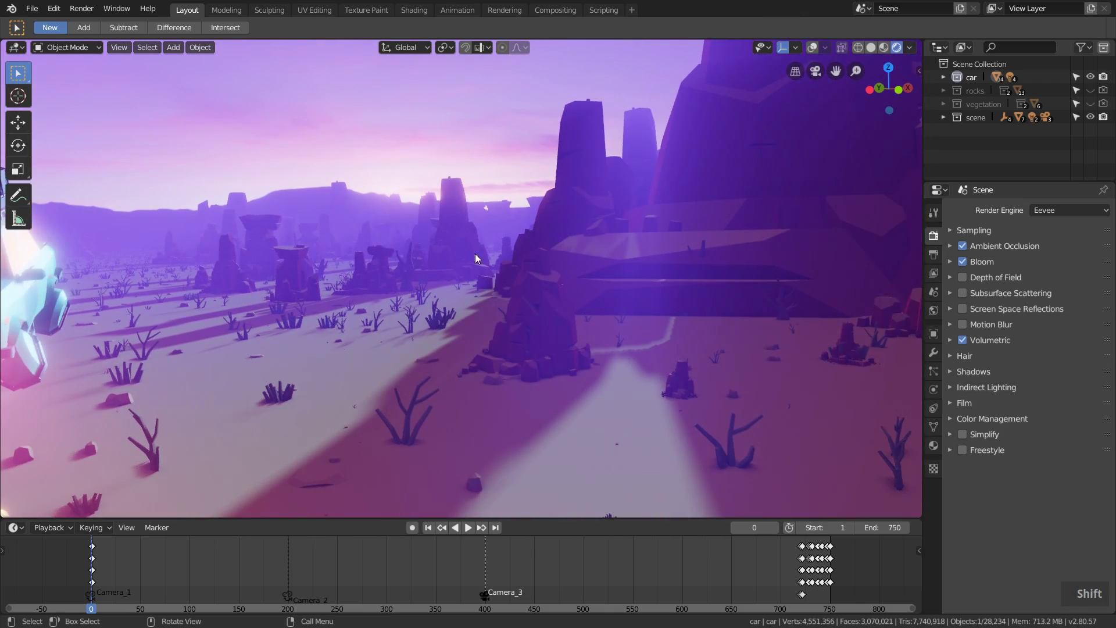
{"action": "middle_click_drag", "start_coordinate": [519, 253], "coordinate": [768, 183], "text": "shift"}
{"action": "scroll", "coordinate": [455, 222], "scroll_direction": "down", "scroll_amount": 3}
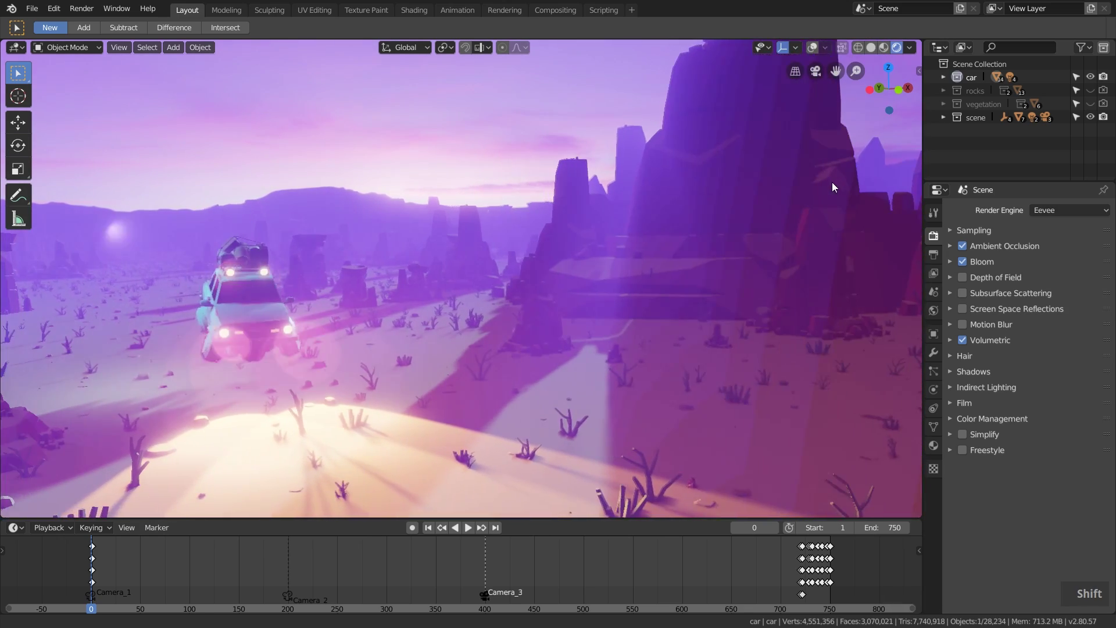
{"action": "middle_click_drag", "start_coordinate": [831, 182], "coordinate": [641, 185], "text": "shift"}
{"action": "scroll", "coordinate": [614, 164], "scroll_direction": "up", "scroll_amount": 5}
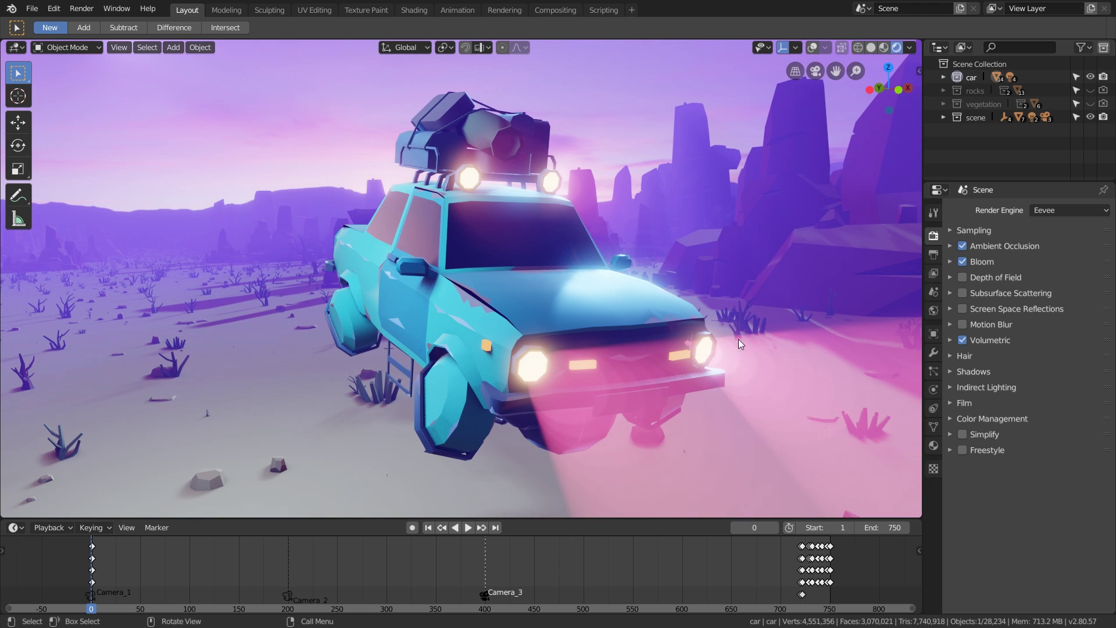
Look through the scene camera at a frame with the car in shot.
{"action": "key", "text": "KP_0"}
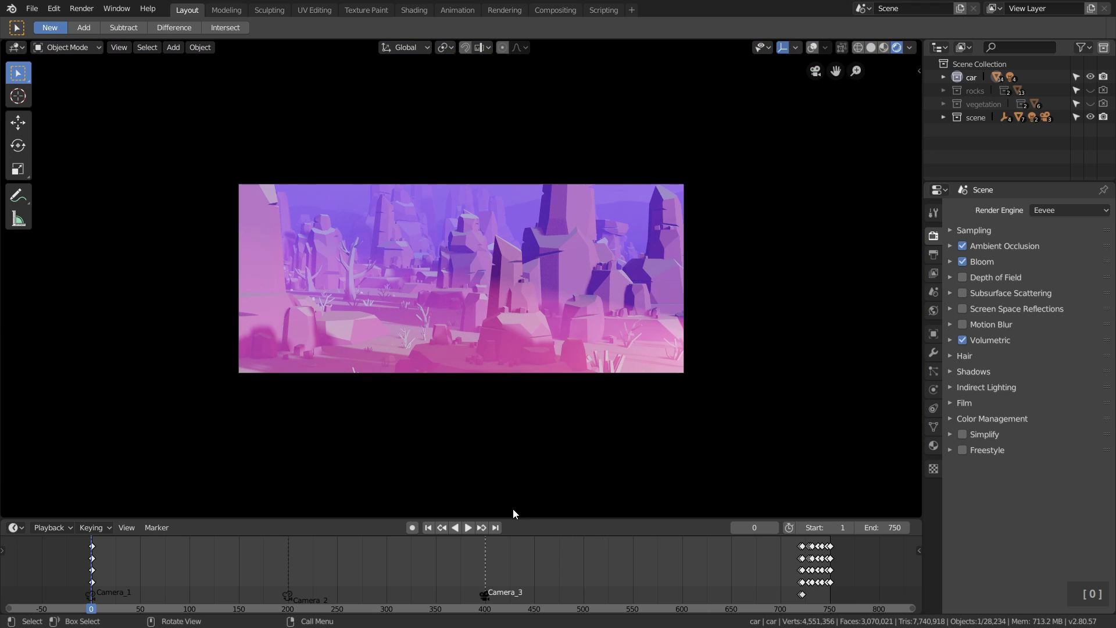
{"action": "right_click_drag", "start_coordinate": [525, 561], "coordinate": [199, 559]}
{"action": "scroll", "coordinate": [326, 341], "scroll_direction": "up", "scroll_amount": 3}
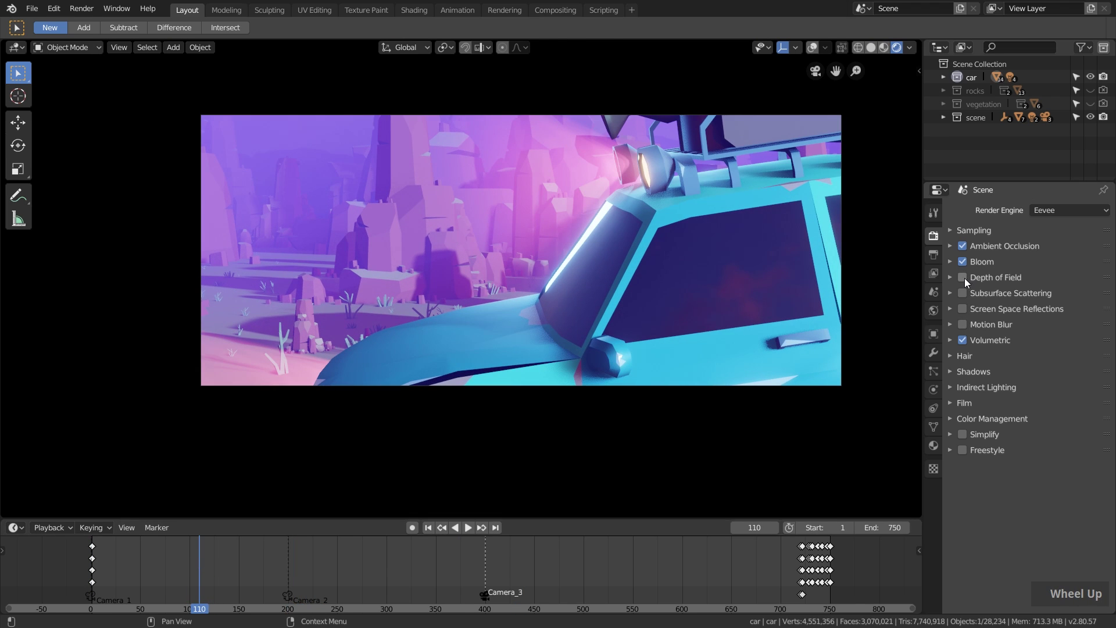
Enable Depth of Field, then play the animation and stop at frame 109.
{"action": "left_click", "coordinate": [963, 278]}
{"action": "scroll", "coordinate": [563, 354], "scroll_direction": "up", "scroll_amount": 2}
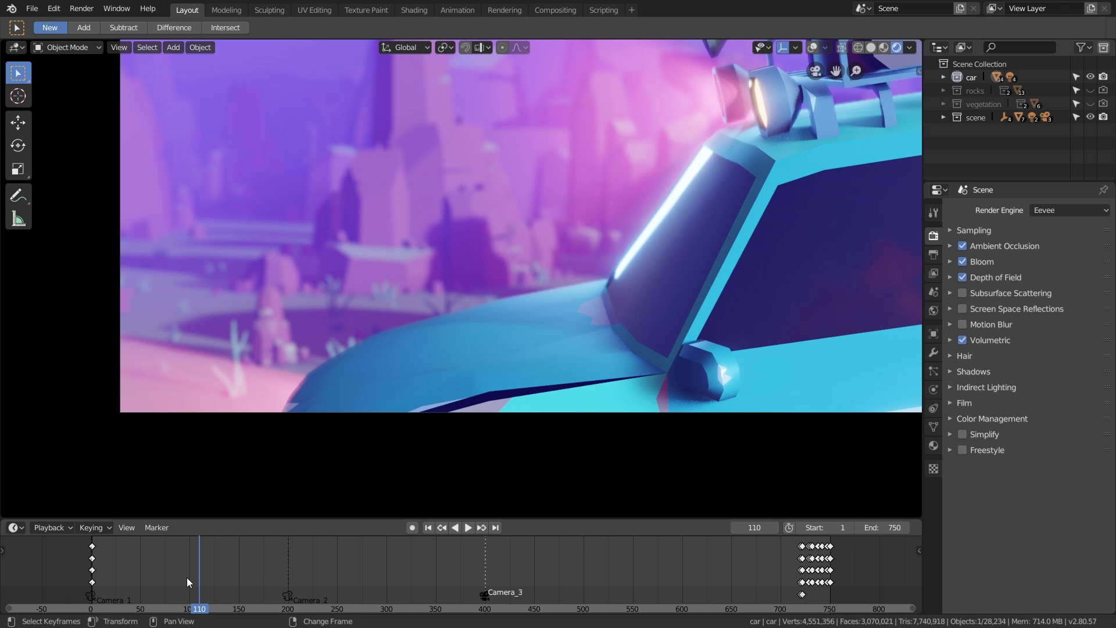
{"action": "right_click_drag", "start_coordinate": [188, 566], "coordinate": [113, 561]}
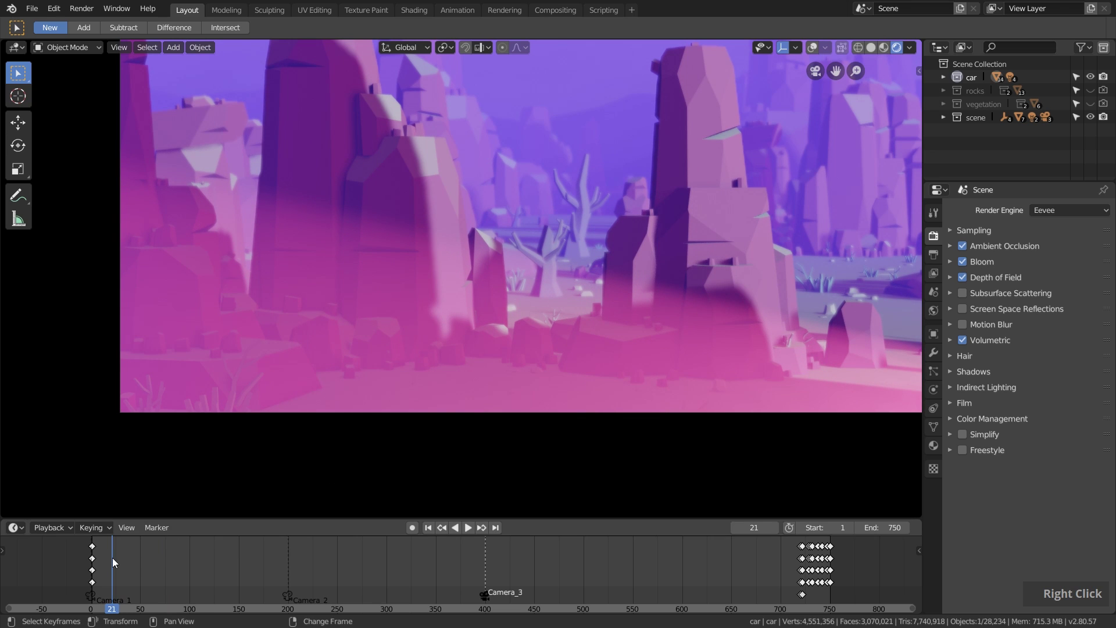
{"action": "key", "text": "space"}
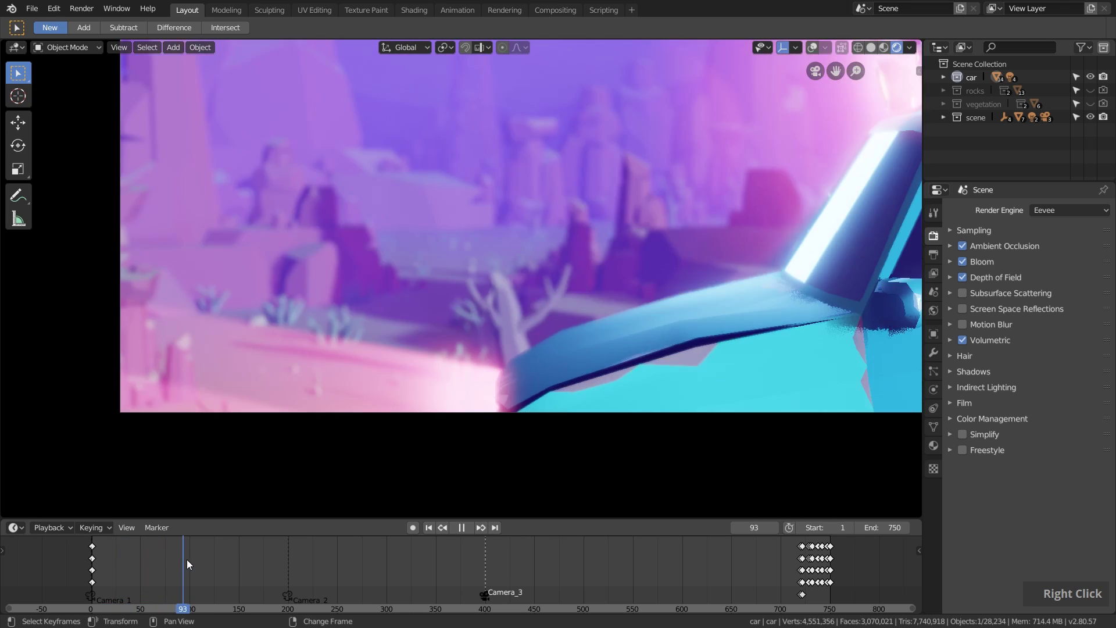
{"action": "key", "text": "space"}
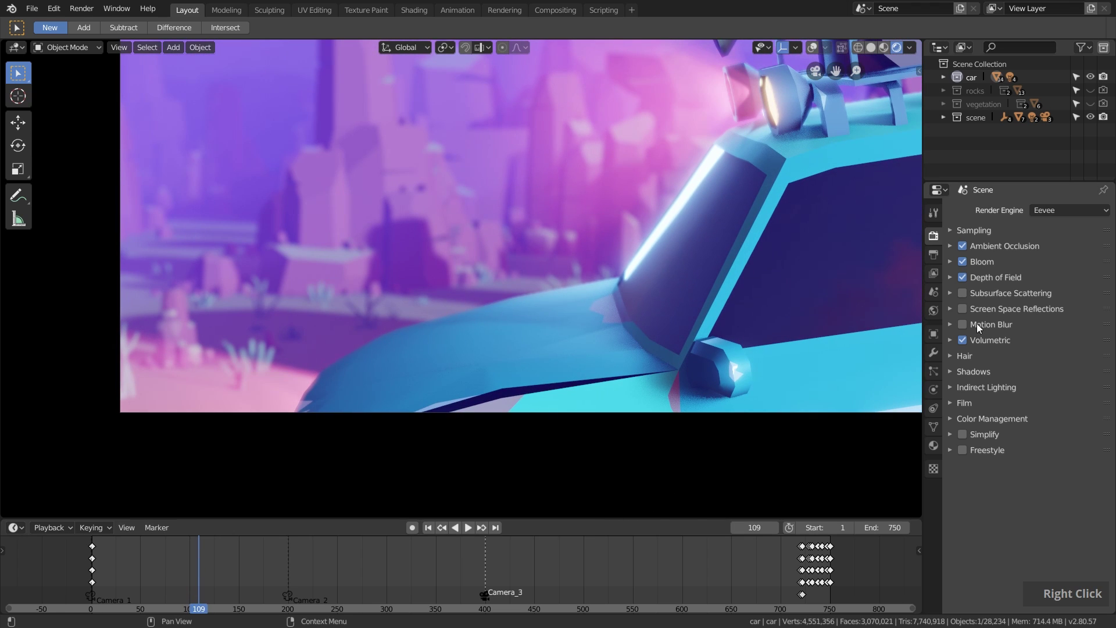
Enable Screen Space Reflections, comparing it on and off, then enable Motion Blur.
{"action": "left_click", "coordinate": [962, 308]}
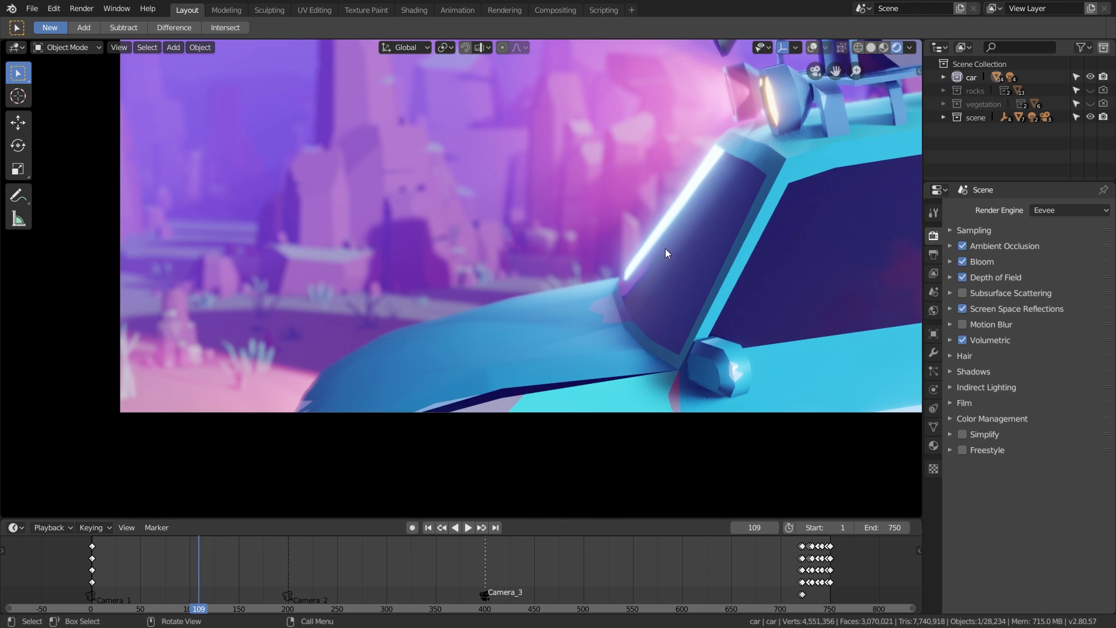
{"action": "double_click", "coordinate": [963, 309]}
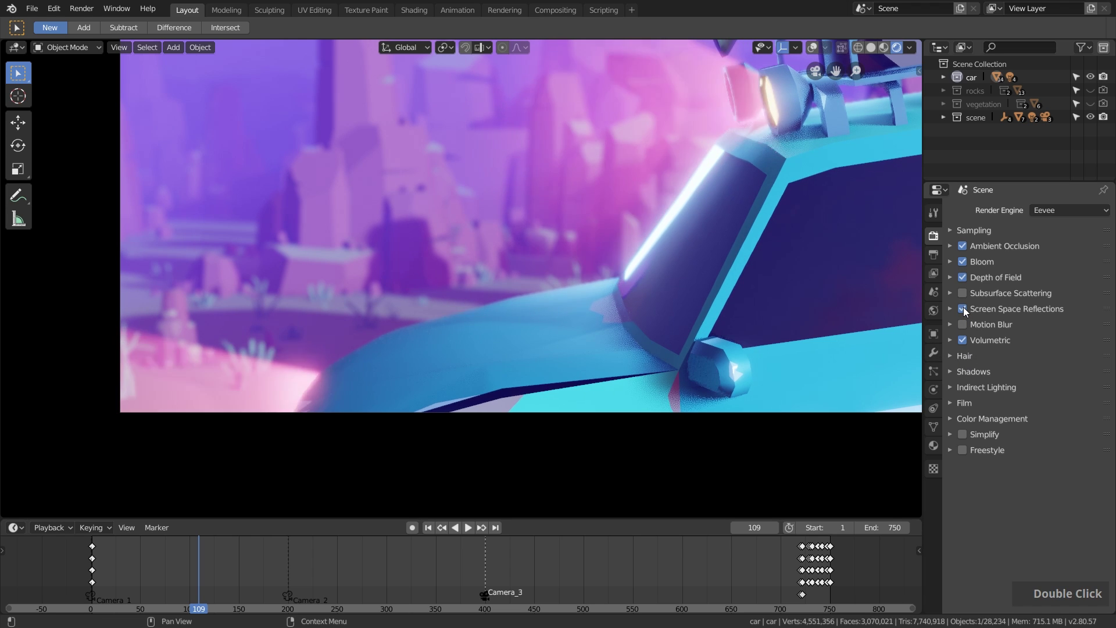
{"action": "left_click", "coordinate": [962, 309]}
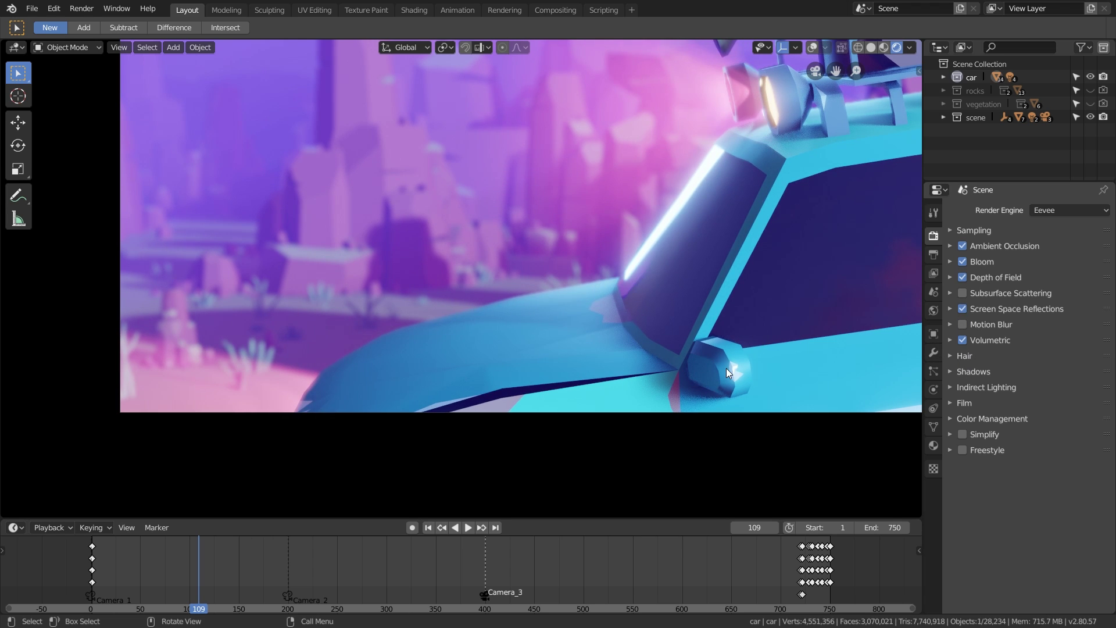
{"action": "left_click", "coordinate": [962, 324]}
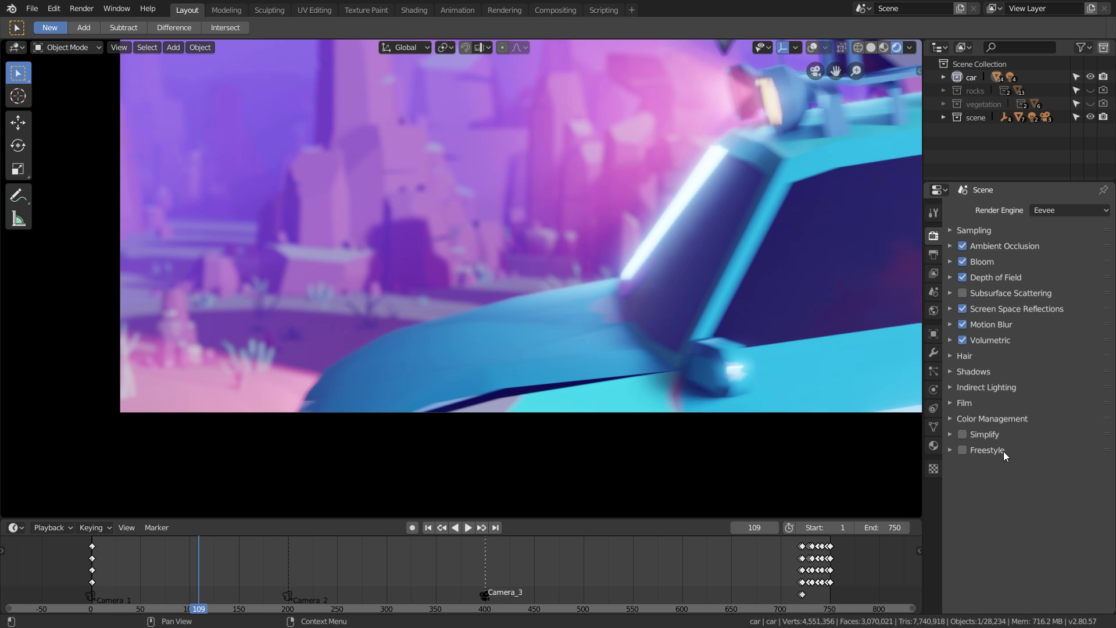
Try the None colour look in Color Management, then return to High Contrast.
{"action": "left_click", "coordinate": [950, 418]}
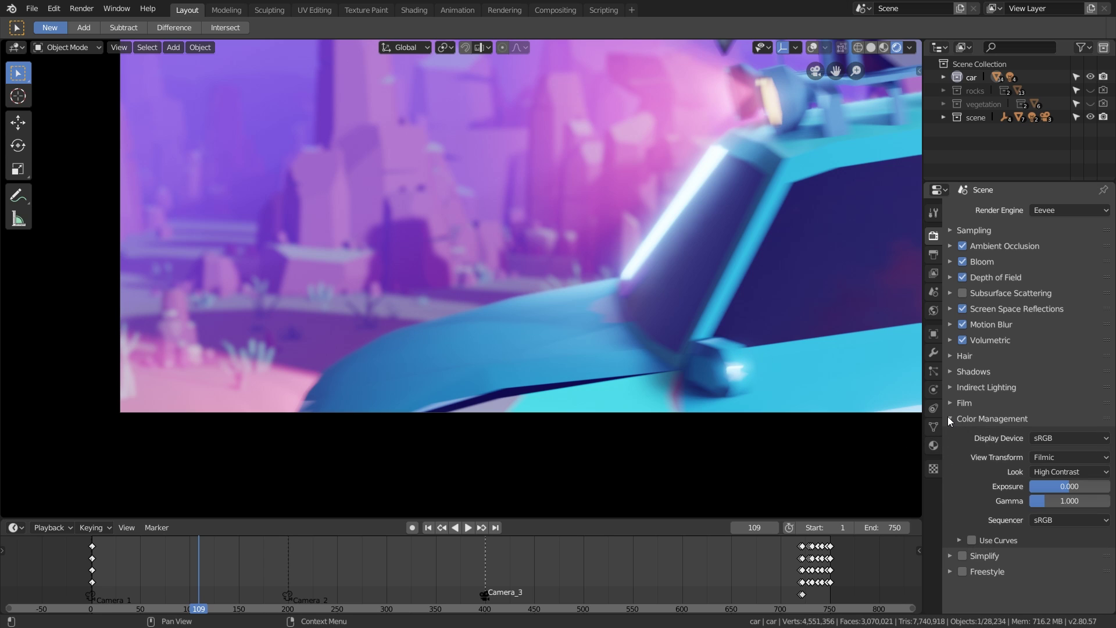
{"action": "left_click", "coordinate": [1041, 473]}
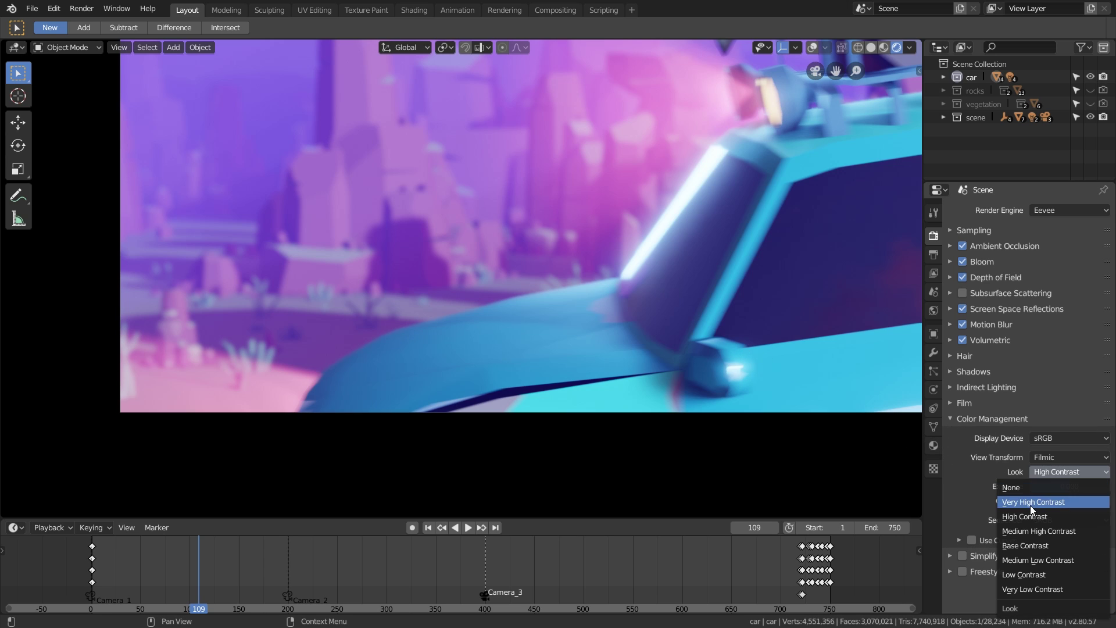
{"action": "left_click", "coordinate": [1024, 488]}
{"action": "left_click", "coordinate": [1041, 472]}
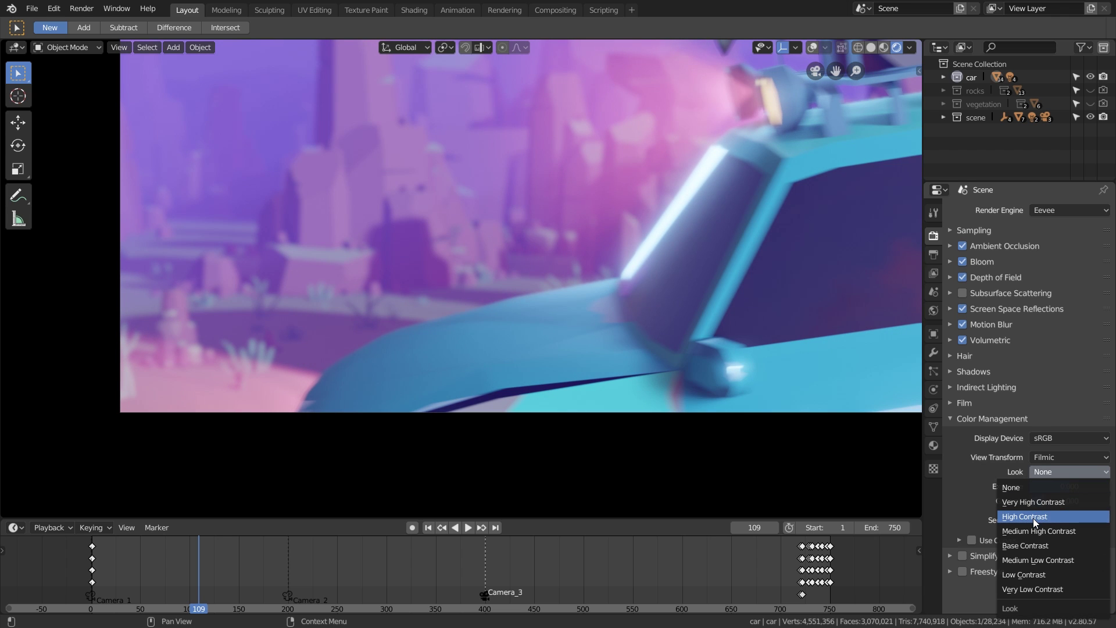
{"action": "left_click", "coordinate": [1033, 517]}
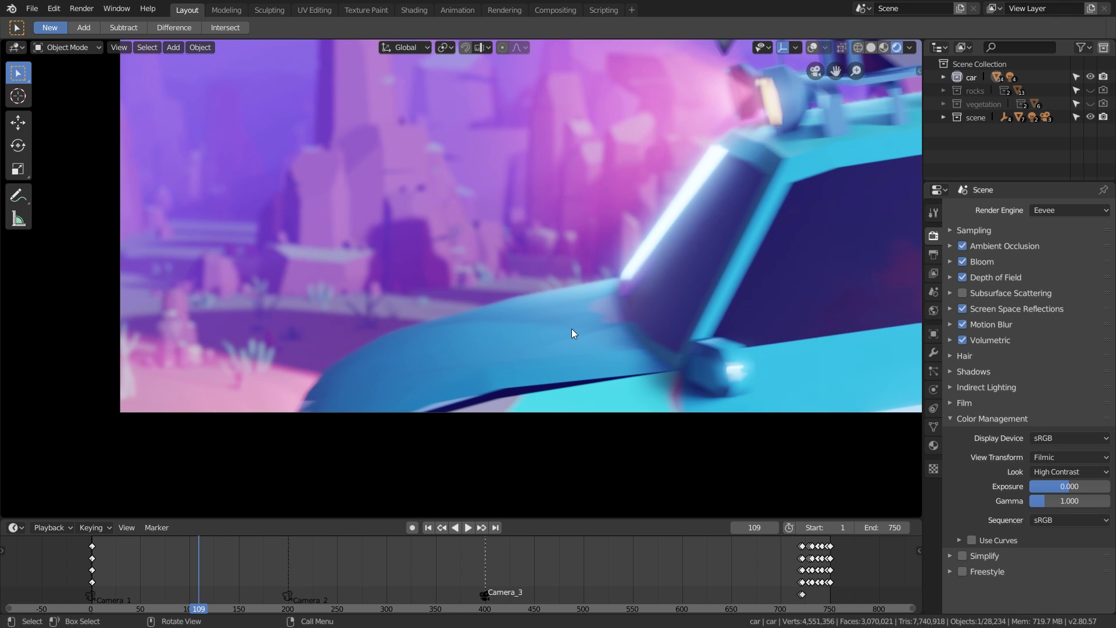
Scrub the timeline forward to frame 294 and orbit out of the camera view.
{"action": "middle_click_drag", "start_coordinate": [631, 277], "coordinate": [591, 327], "text": "shift"}
{"action": "scroll", "coordinate": [577, 326], "scroll_direction": "down", "scroll_amount": 2}
{"action": "scroll", "coordinate": [578, 326], "scroll_direction": "down", "scroll_amount": 1}
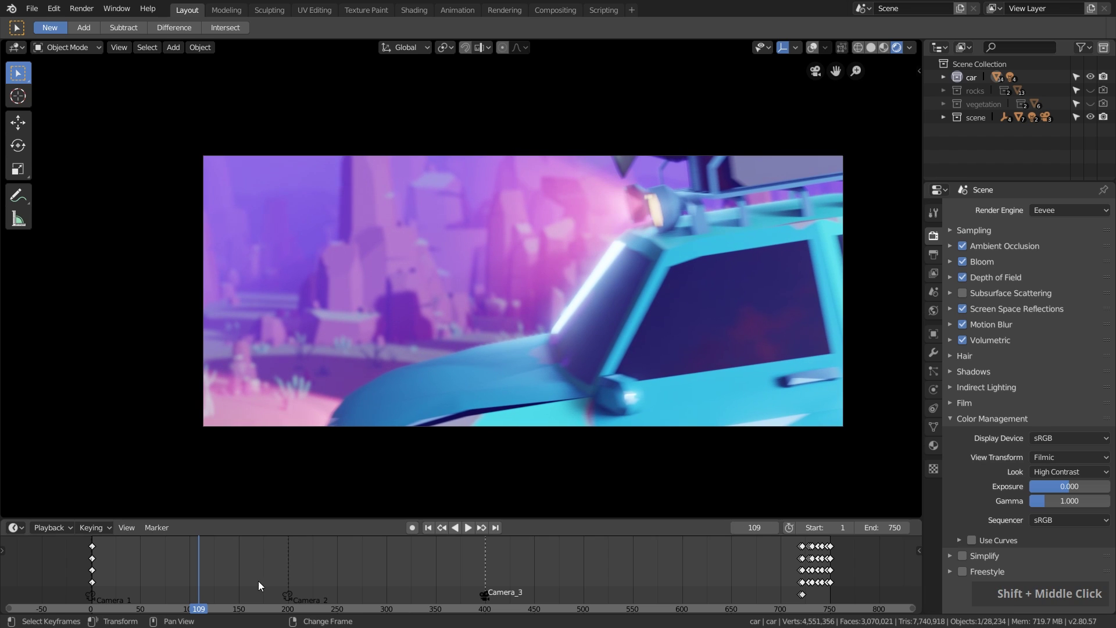
{"action": "right_click_drag", "start_coordinate": [253, 577], "coordinate": [385, 570]}
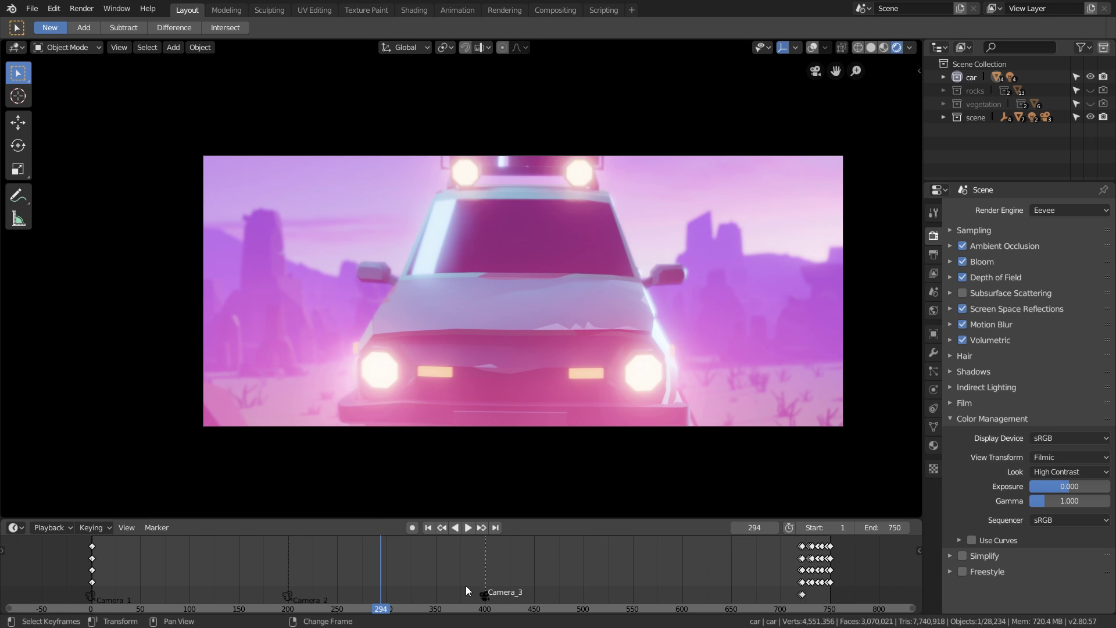
{"action": "mouse_move", "coordinate": [581, 302]}
{"action": "middle_mouse_down"}
{"action": "mouse_move", "coordinate": [604, 259]}
{"action": "mouse_move", "coordinate": [531, 274]}
{"action": "mouse_move", "coordinate": [526, 294]}
{"action": "mouse_move", "coordinate": [597, 302]}
{"action": "middle_mouse_up"}
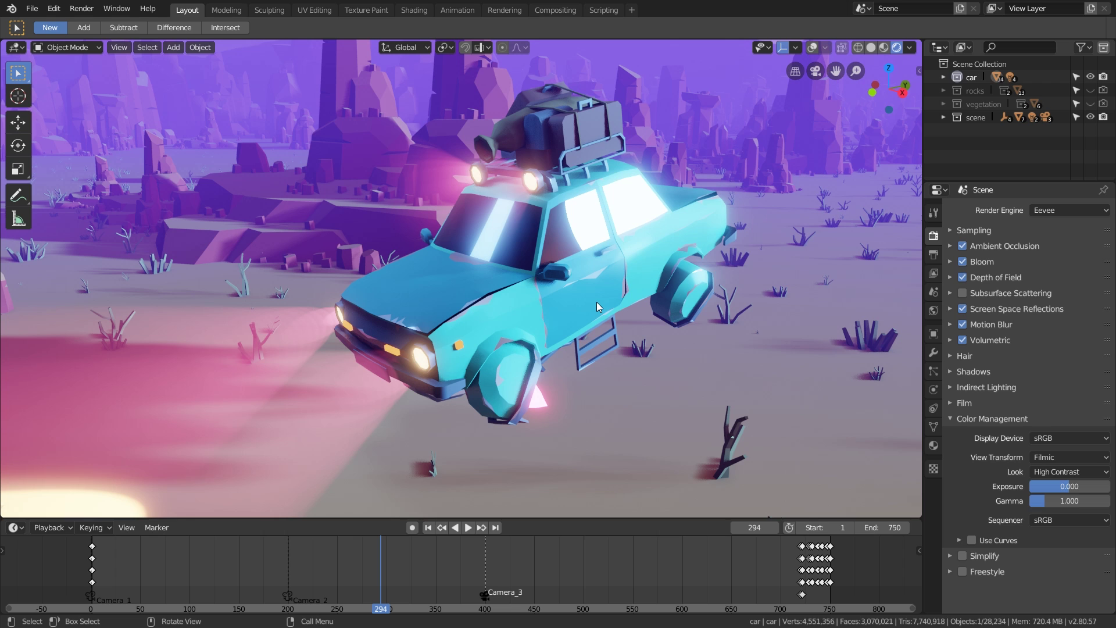
Turn the viewport overlays back on to show camera, light and outline wireframes.
{"action": "left_click", "coordinate": [812, 47]}
{"action": "middle_click_drag", "start_coordinate": [746, 298], "coordinate": [871, 173]}
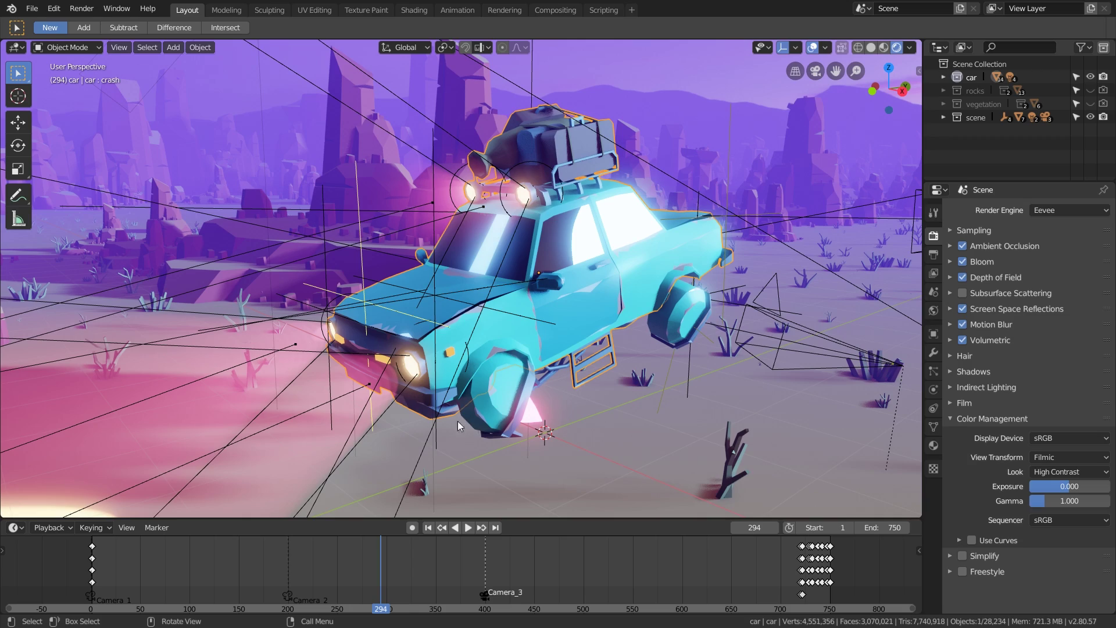
{"action": "middle_click_drag", "start_coordinate": [535, 411], "coordinate": [633, 369]}
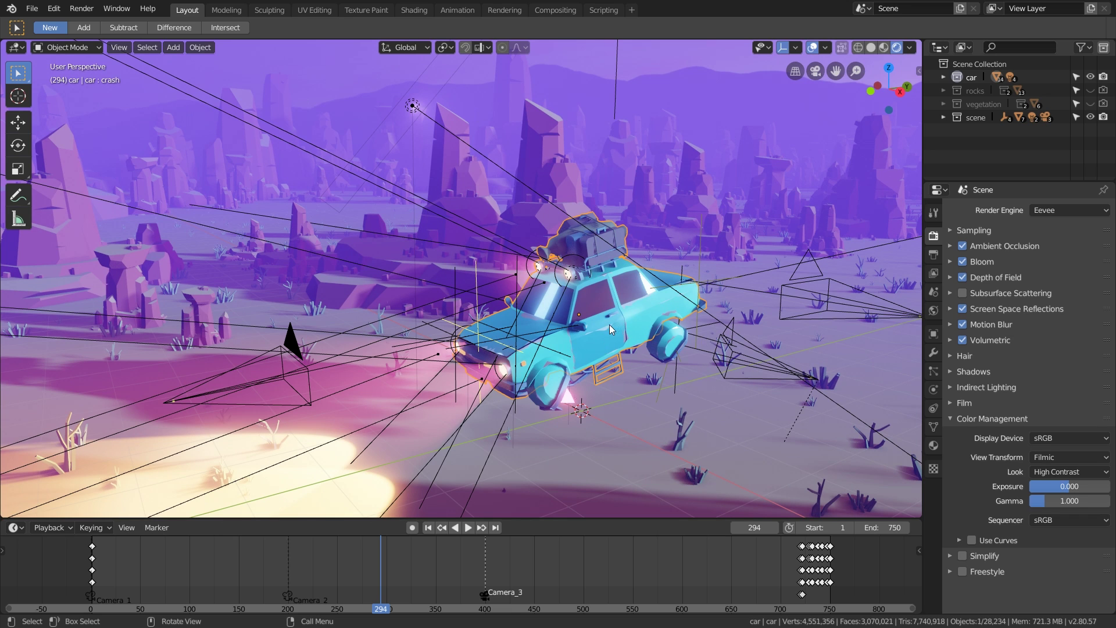
{"action": "middle_click_drag", "start_coordinate": [606, 324], "coordinate": [490, 333]}
{"action": "scroll", "coordinate": [489, 332], "scroll_direction": "up", "scroll_amount": 4}
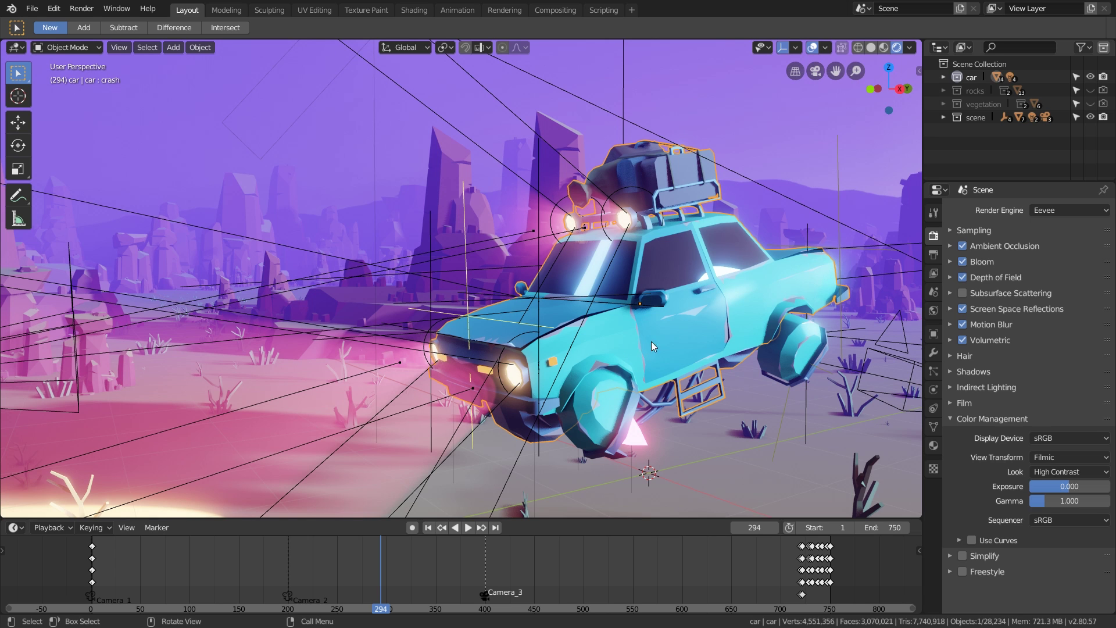
Start a trackball rotation of the car, then cancel it to keep its pose.
{"action": "key", "text": "r"}
{"action": "key", "text": "r"}
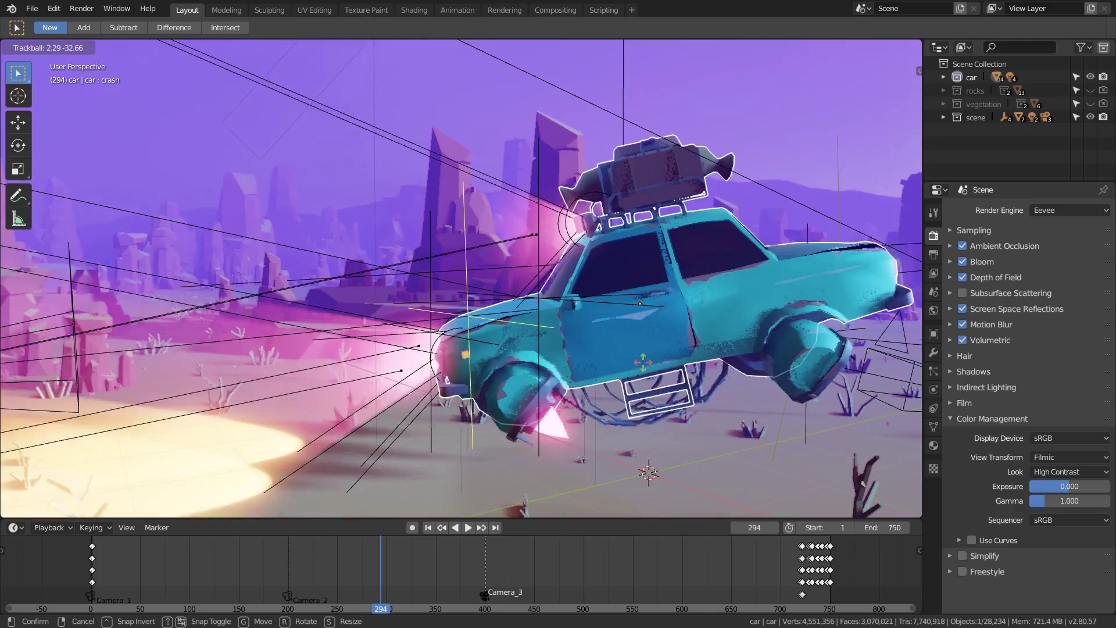
{"action": "right_click", "coordinate": [682, 356]}
{"action": "middle_click_drag", "start_coordinate": [682, 357], "coordinate": [429, 111], "text": "shift"}
{"action": "scroll", "coordinate": [429, 111], "scroll_direction": "down", "scroll_amount": 3}
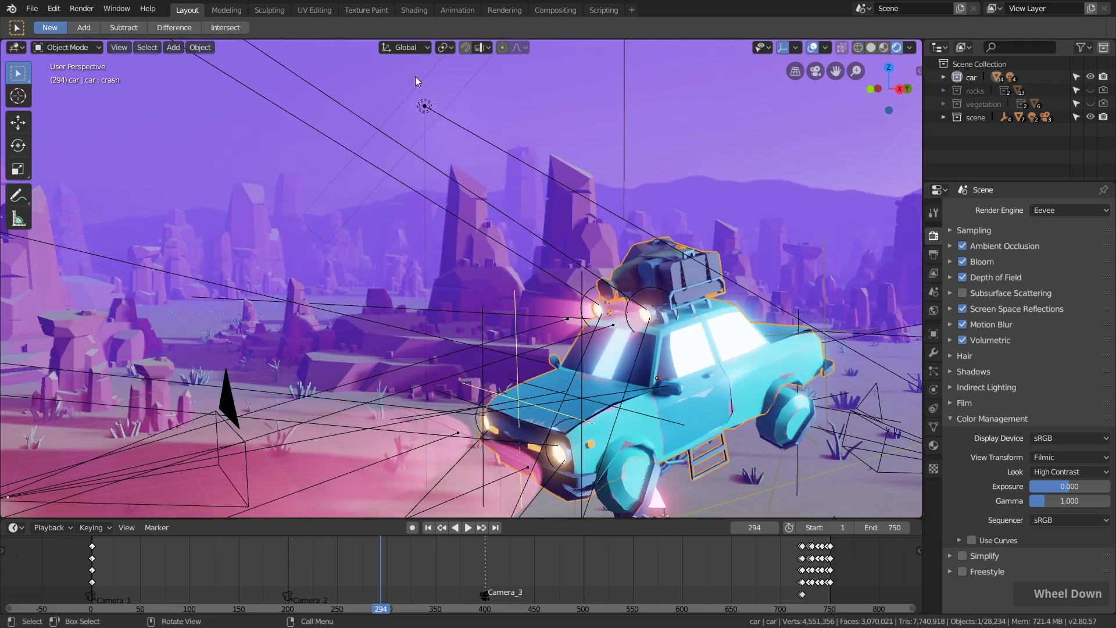
Select the Area light above the car, start moving it, then cancel to keep its position.
{"action": "right_click", "coordinate": [429, 108]}
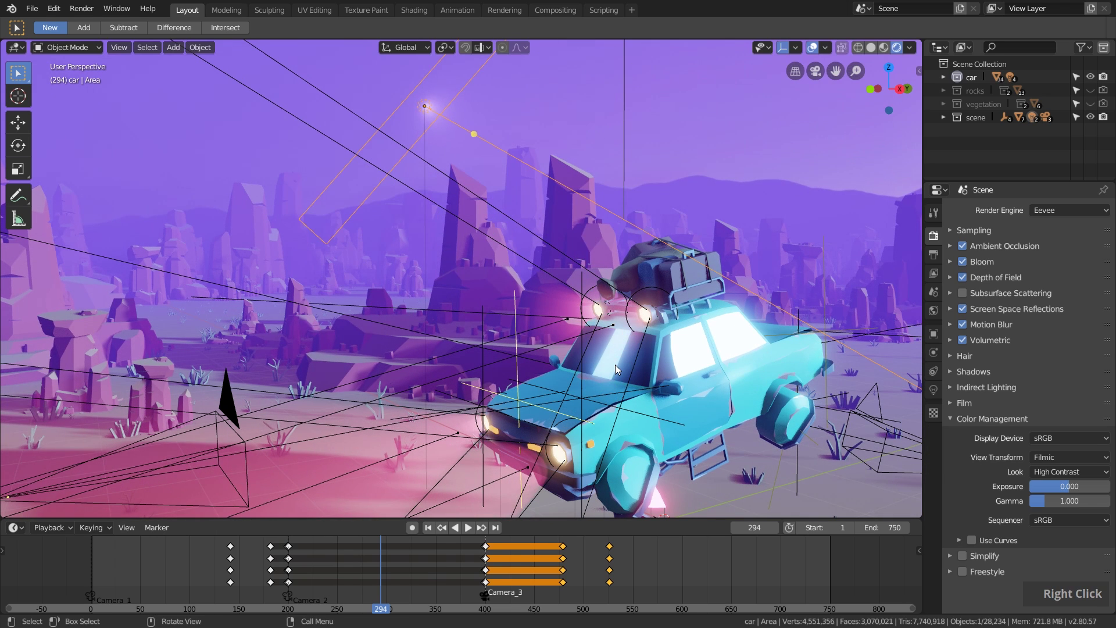
{"action": "middle_click_drag", "start_coordinate": [615, 364], "coordinate": [596, 349]}
{"action": "right_click_drag", "start_coordinate": [597, 349], "coordinate": [482, 384]}
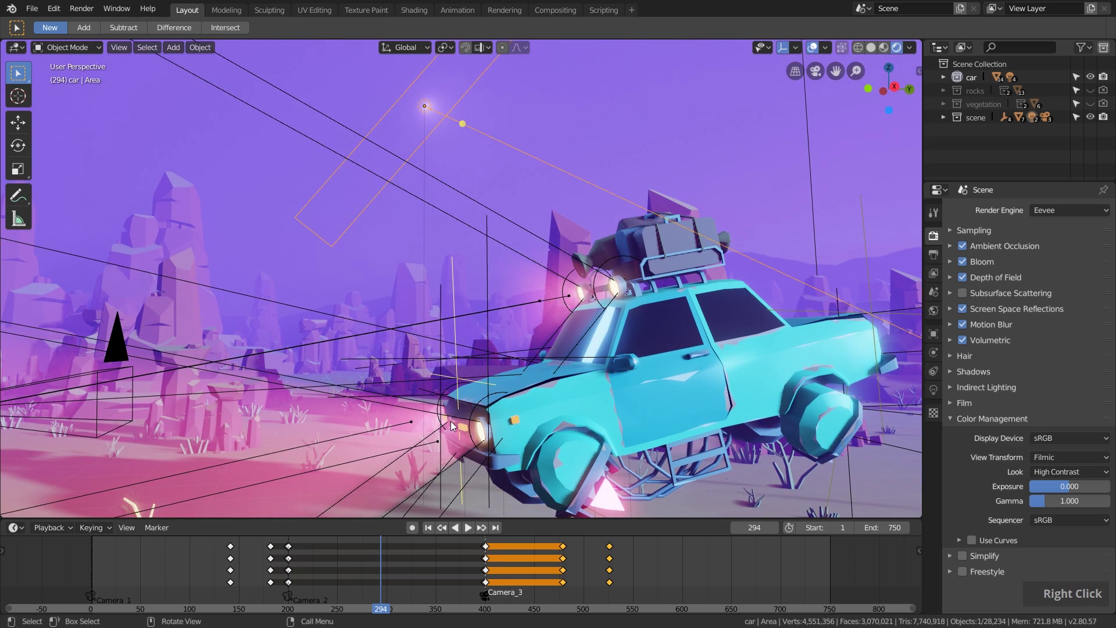
{"action": "key", "text": "g"}
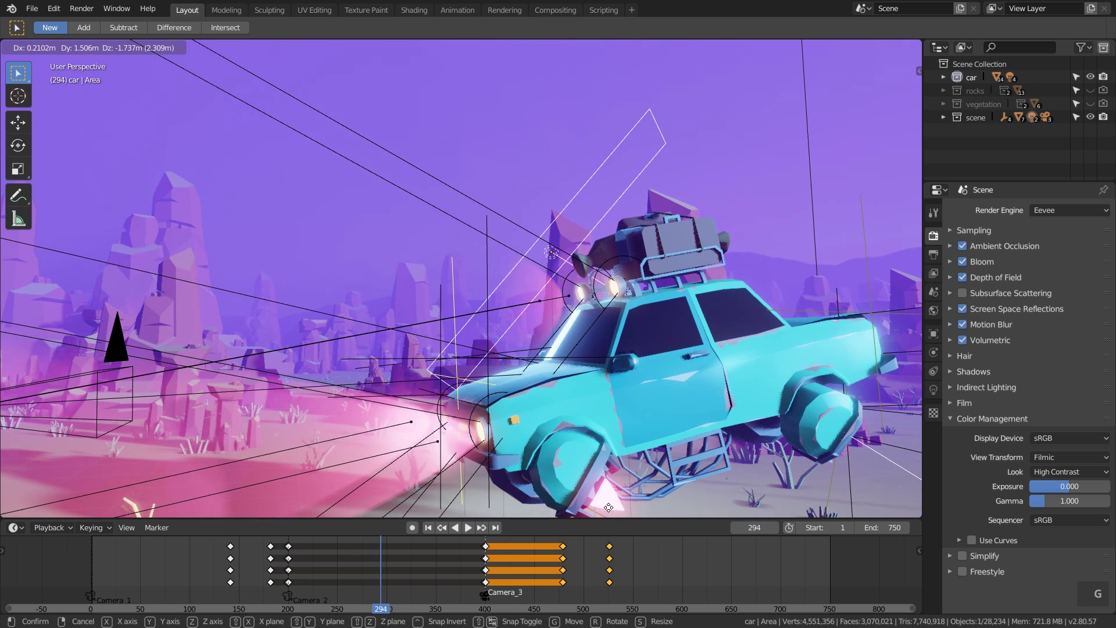
{"action": "right_click", "coordinate": [607, 508]}
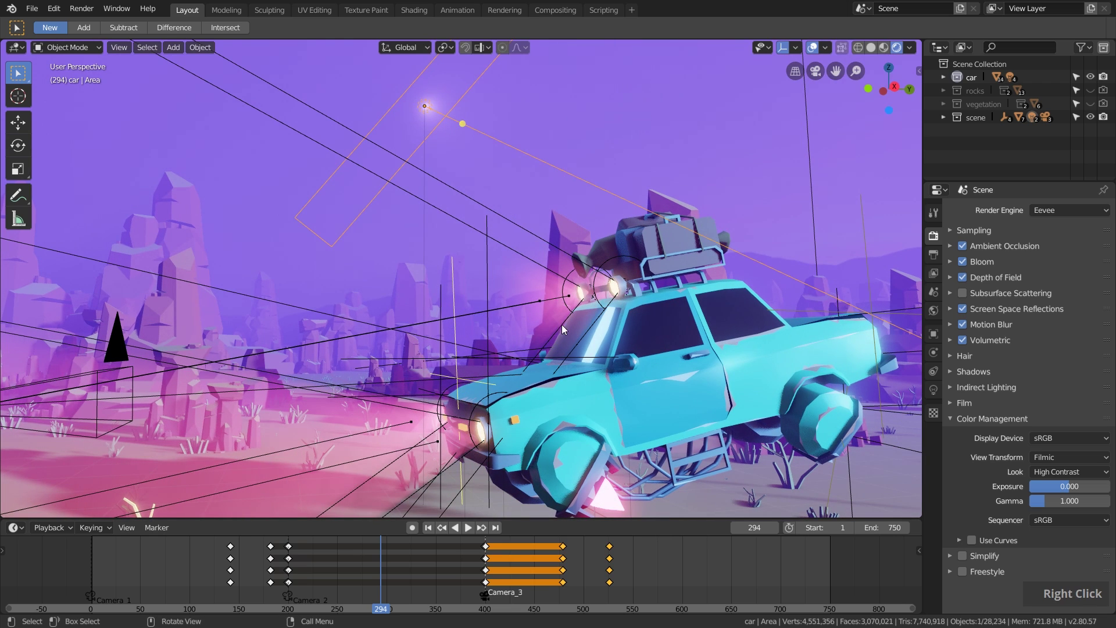
{"action": "scroll", "coordinate": [552, 371], "scroll_direction": "down", "scroll_amount": 3}
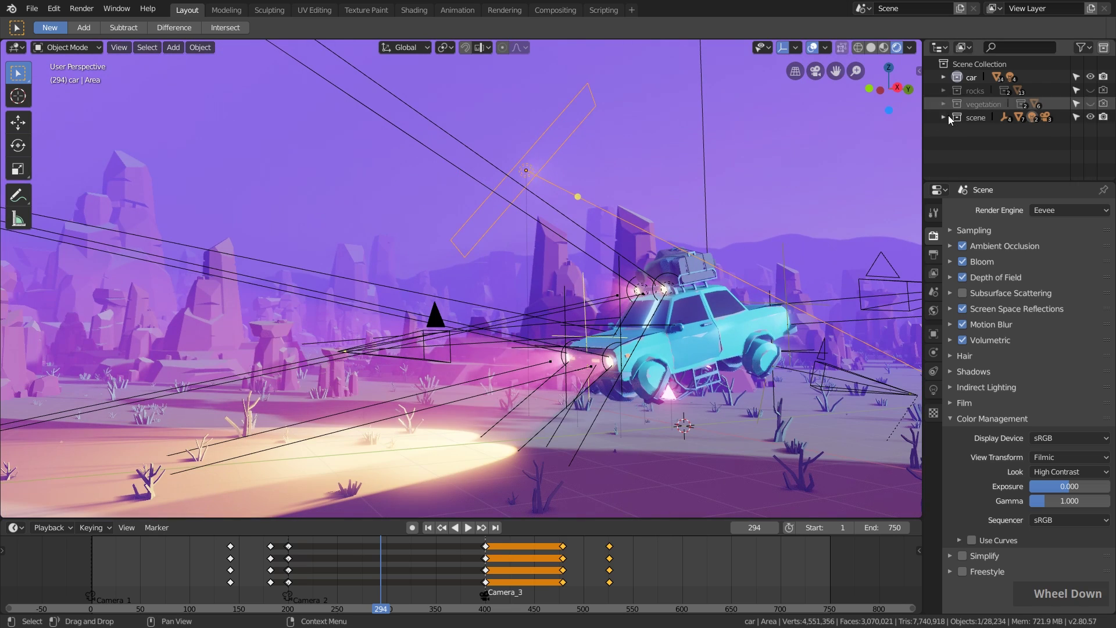
Expand the scene collection in a taller outliner, then select and frame the Sun.
{"action": "left_click", "coordinate": [944, 118]}
{"action": "left_click_drag", "start_coordinate": [1016, 181], "coordinate": [1016, 307]}
{"action": "left_click", "coordinate": [992, 243]}
{"action": "key", "text": "KP_Decimal"}
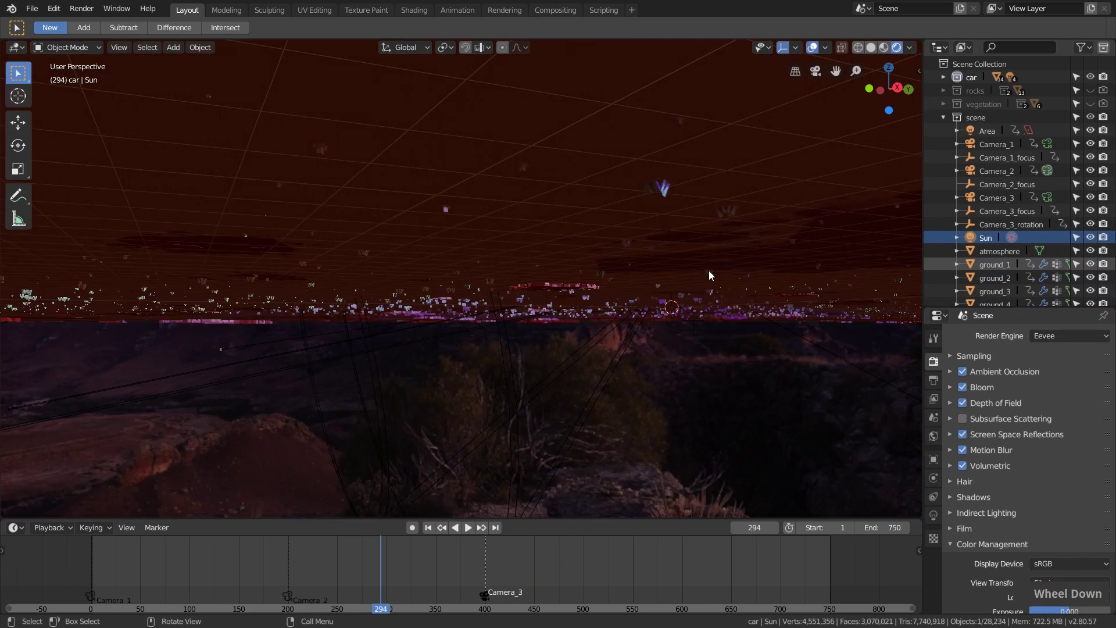
{"action": "middle_click_drag", "start_coordinate": [709, 270], "coordinate": [835, 363]}
{"action": "scroll", "coordinate": [616, 305], "scroll_direction": "down", "scroll_amount": 2}
{"action": "scroll", "coordinate": [616, 306], "scroll_direction": "down", "scroll_amount": 3}
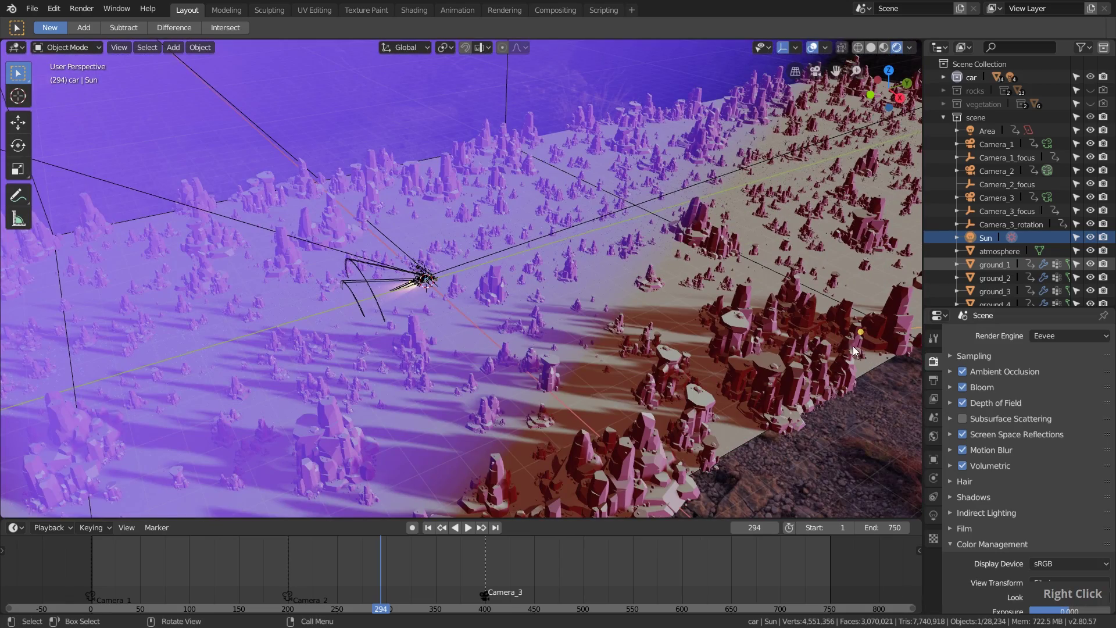
Start rotating the Sun, then cancel to leave its rotation unchanged.
{"action": "scroll", "coordinate": [638, 350], "scroll_direction": "up", "scroll_amount": 3}
{"action": "middle_click_drag", "start_coordinate": [639, 350], "coordinate": [679, 236], "text": "shift"}
{"action": "scroll", "coordinate": [329, 264], "scroll_direction": "up", "scroll_amount": 1}
{"action": "scroll", "coordinate": [329, 259], "scroll_direction": "up", "scroll_amount": 4}
{"action": "key", "text": "r"}
{"action": "key", "text": "r"}
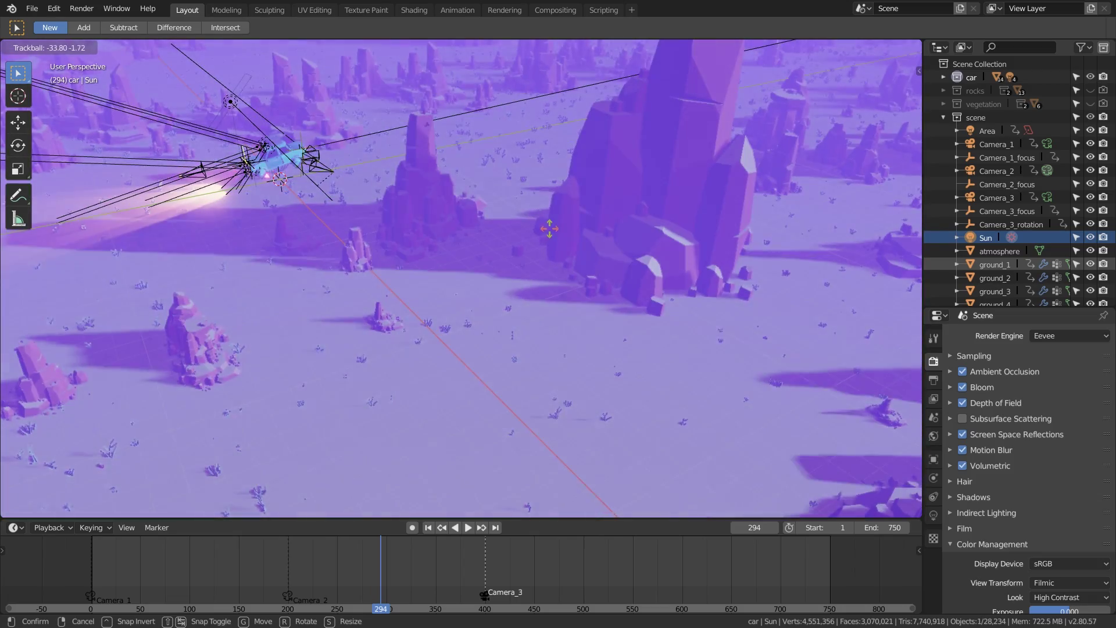
{"action": "right_click", "coordinate": [549, 228]}
{"action": "middle_click_drag", "start_coordinate": [364, 208], "coordinate": [551, 254], "text": "shift"}
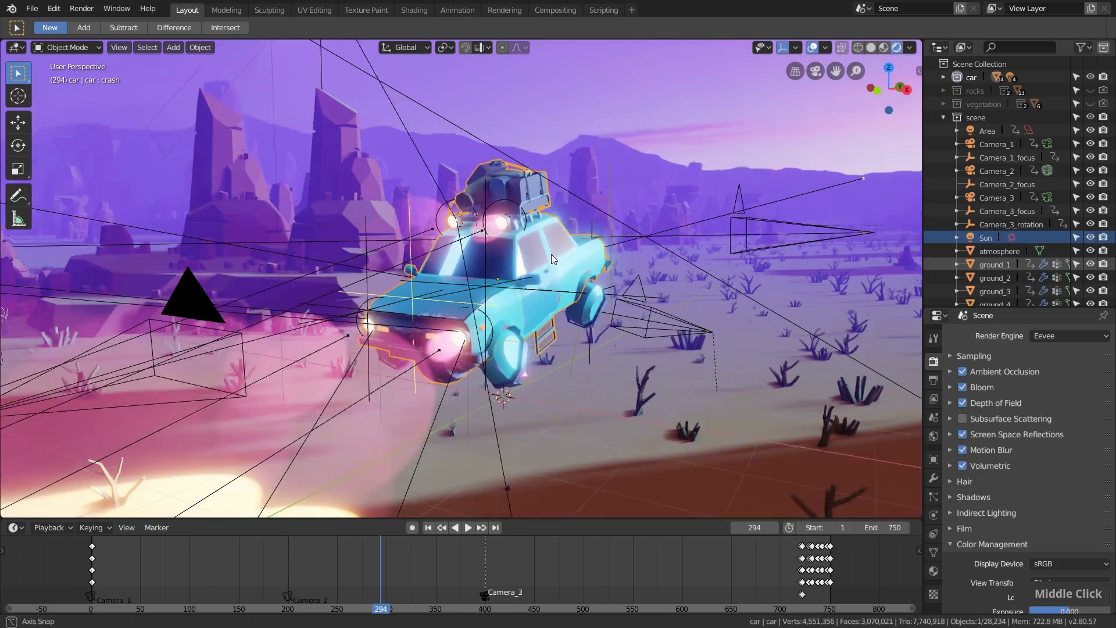
Hide the atmosphere object to clear the purple haze, then set World Strength to 0.
{"action": "left_click", "coordinate": [1090, 251]}
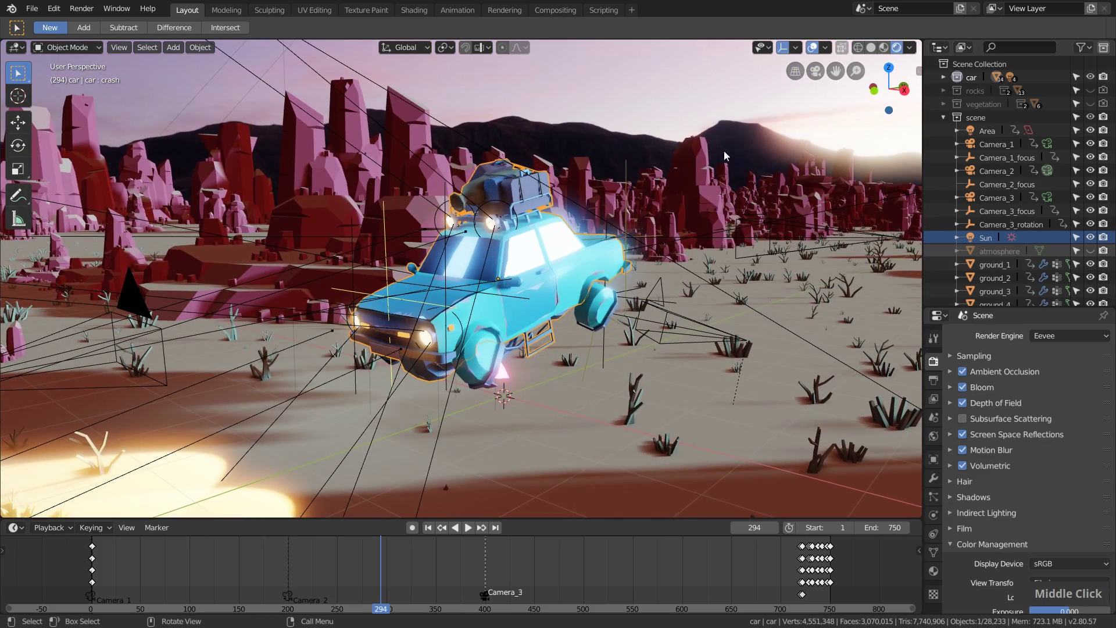
{"action": "middle_click_drag", "start_coordinate": [726, 156], "coordinate": [612, 172]}
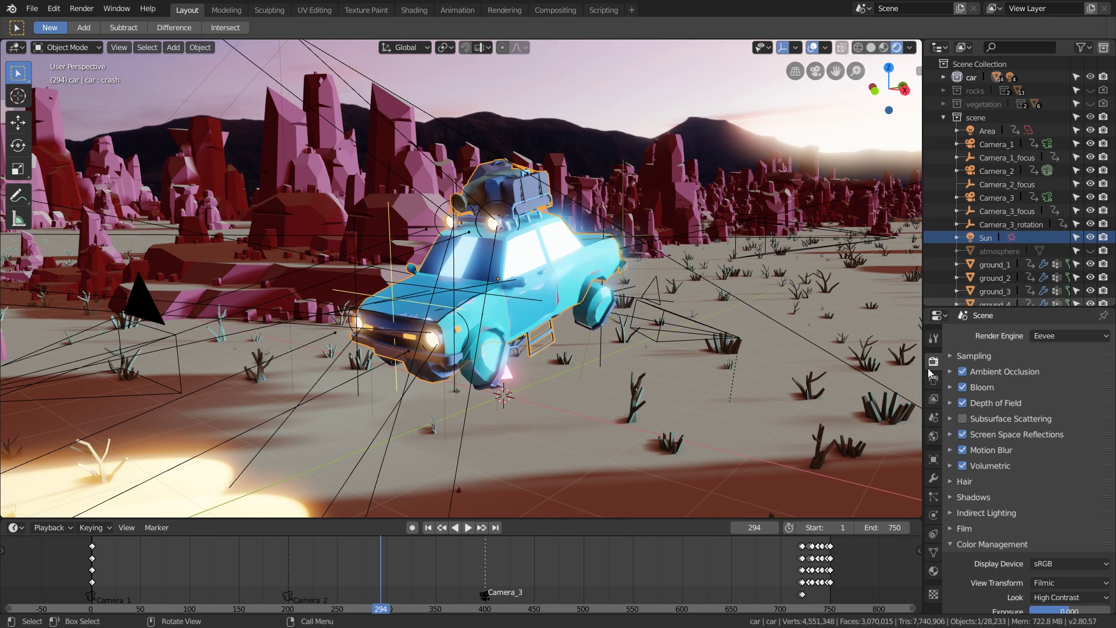
{"action": "left_click", "coordinate": [936, 438]}
{"action": "left_click", "coordinate": [1064, 527]}
{"action": "type", "text": "0"}
{"action": "key", "text": "Return"}
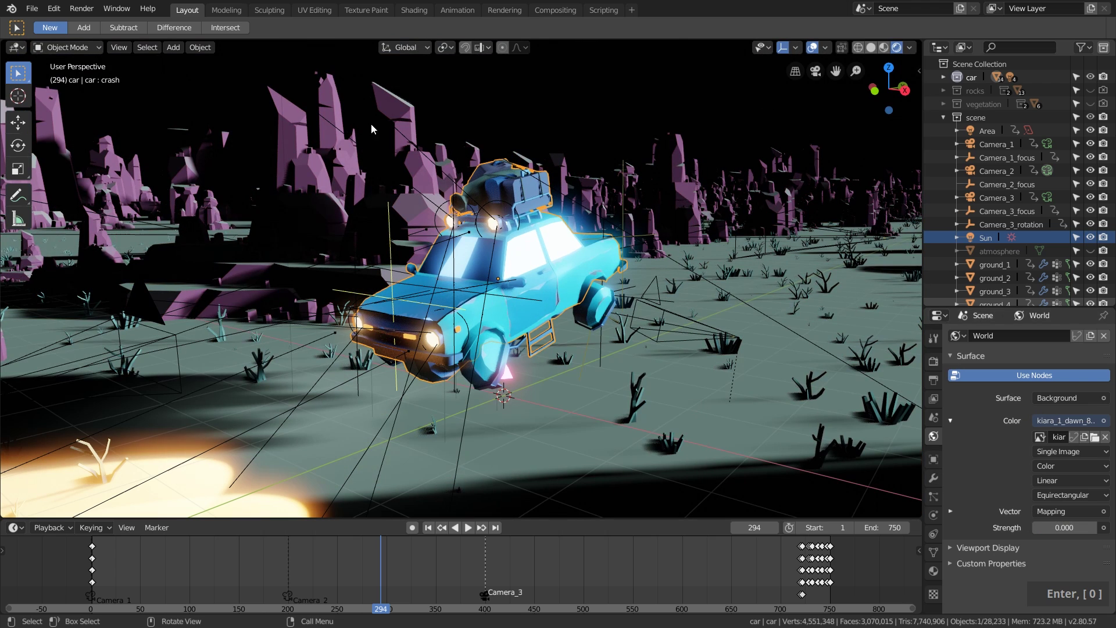
Restore World Strength to 0.200 and orbit from the car's front round to its rear.
{"action": "left_click", "coordinate": [1061, 527]}
{"action": "type", "text": "0.2"}
{"action": "key", "text": "Return"}
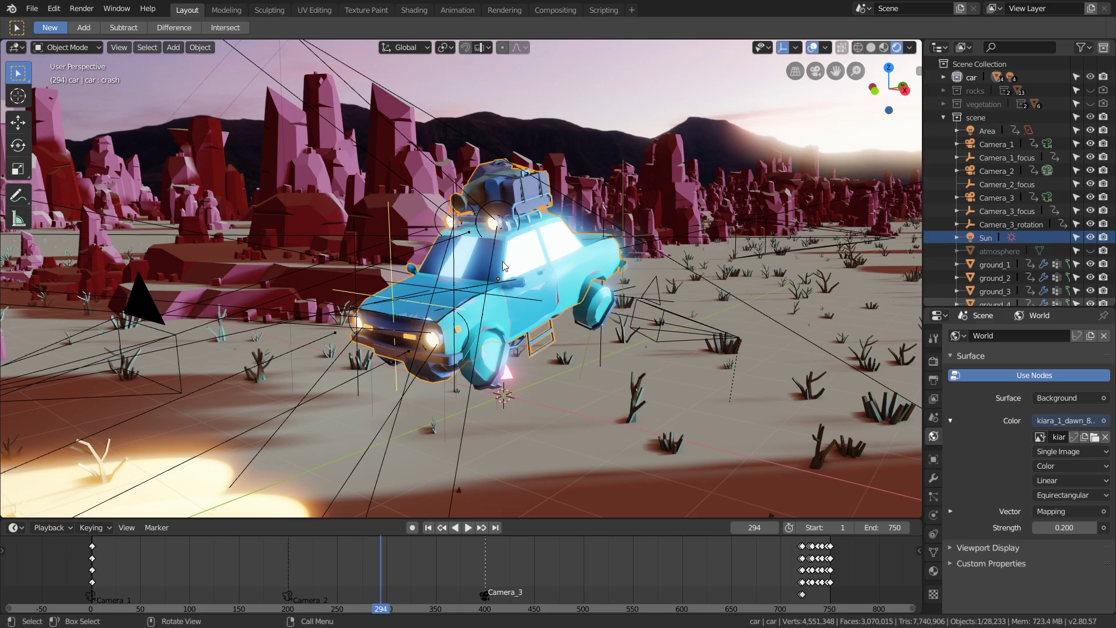
{"action": "middle_click_drag", "start_coordinate": [503, 265], "coordinate": [449, 149]}
{"action": "middle_click_drag", "start_coordinate": [745, 114], "coordinate": [683, 164]}
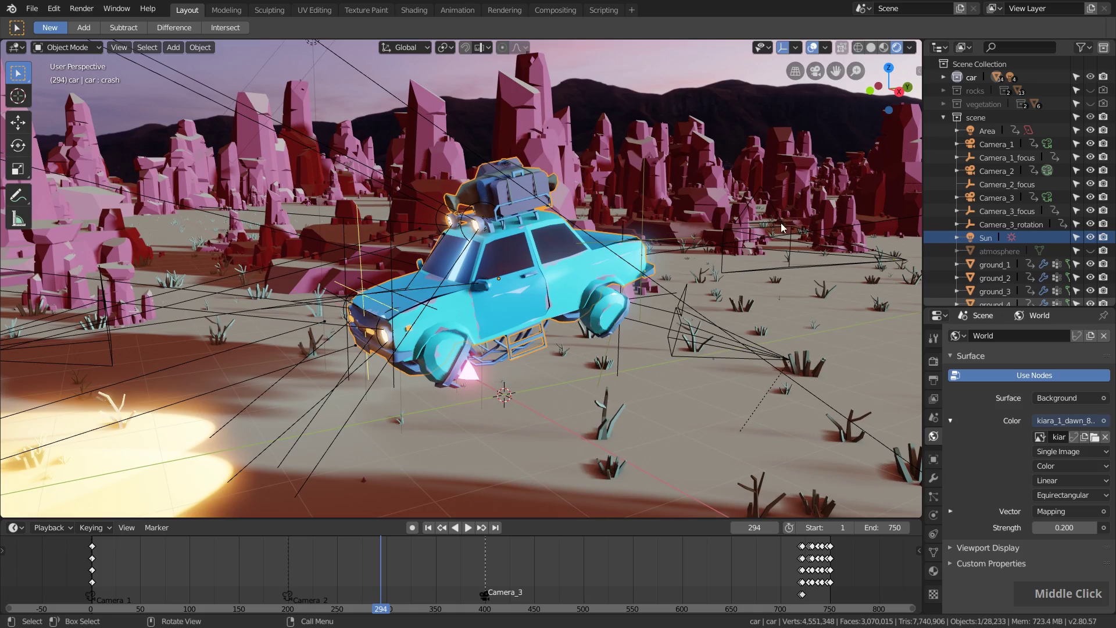
{"action": "mouse_move", "coordinate": [584, 205]}
{"action": "middle_mouse_down"}
{"action": "mouse_move", "coordinate": [375, 201]}
{"action": "mouse_move", "coordinate": [565, 196]}
{"action": "middle_mouse_up"}
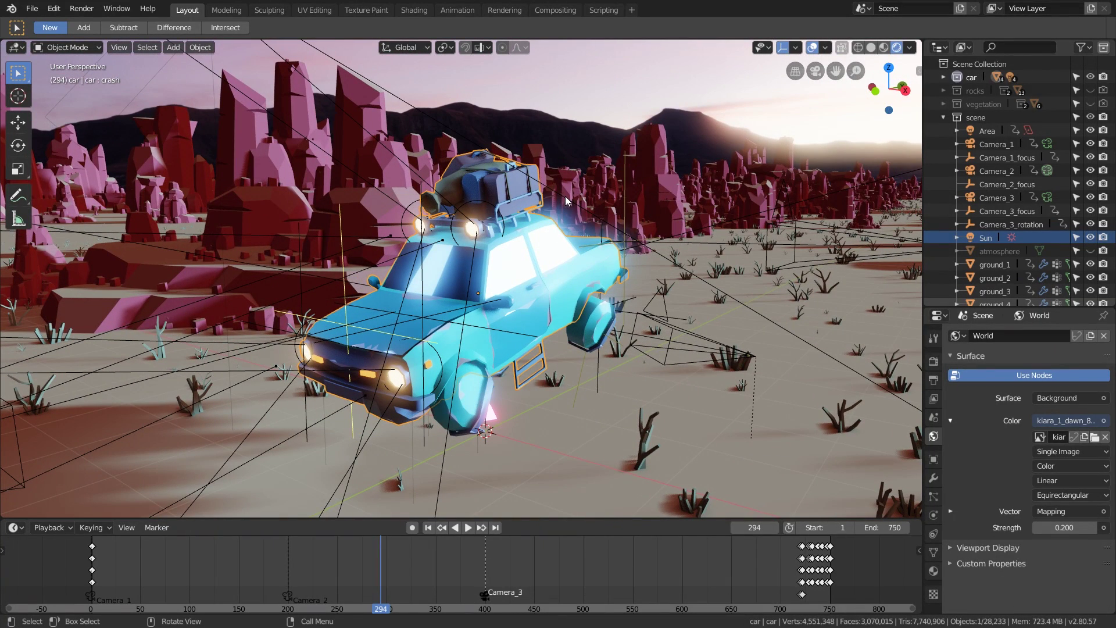
Make the atmosphere object visible again and orbit to a side-on view of the car.
{"action": "left_click", "coordinate": [999, 251]}
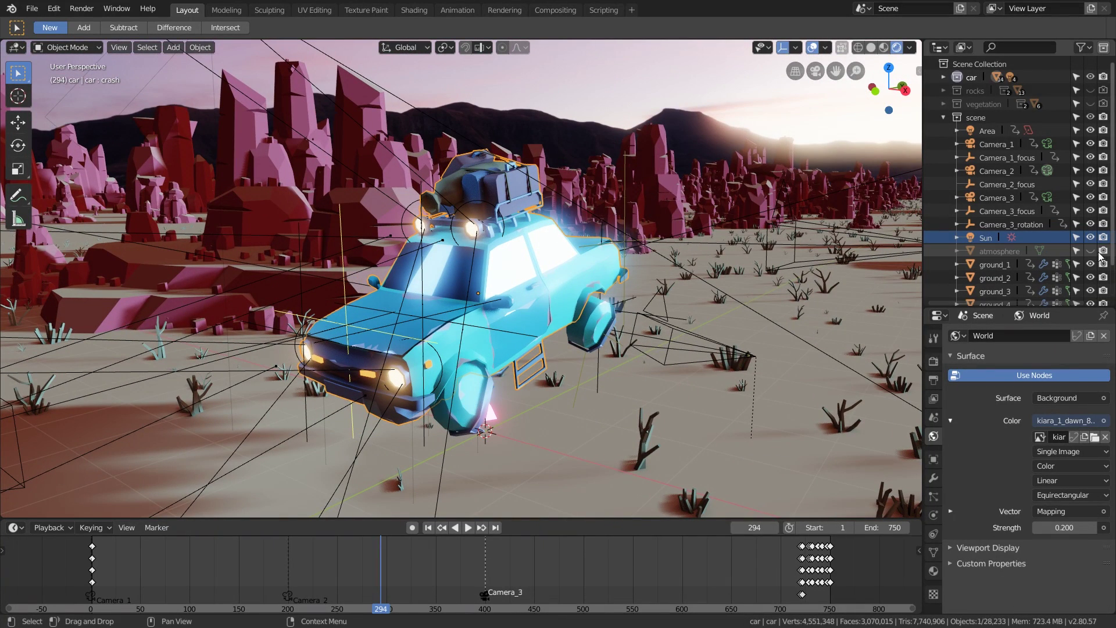
{"action": "left_click", "coordinate": [1090, 251]}
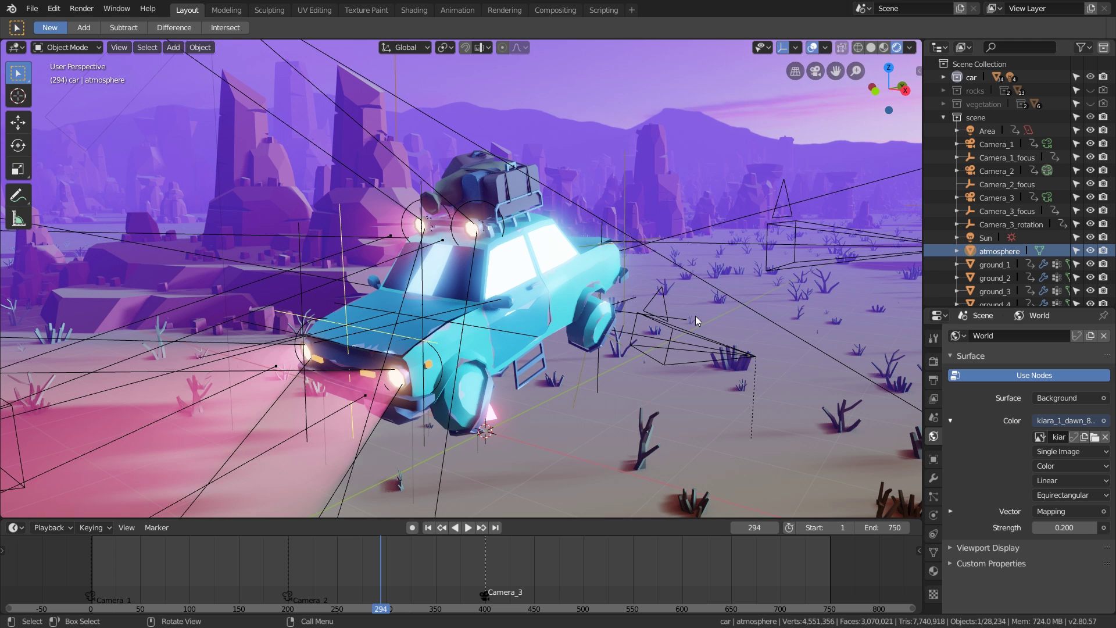
{"action": "middle_click_drag", "start_coordinate": [653, 322], "coordinate": [636, 319]}
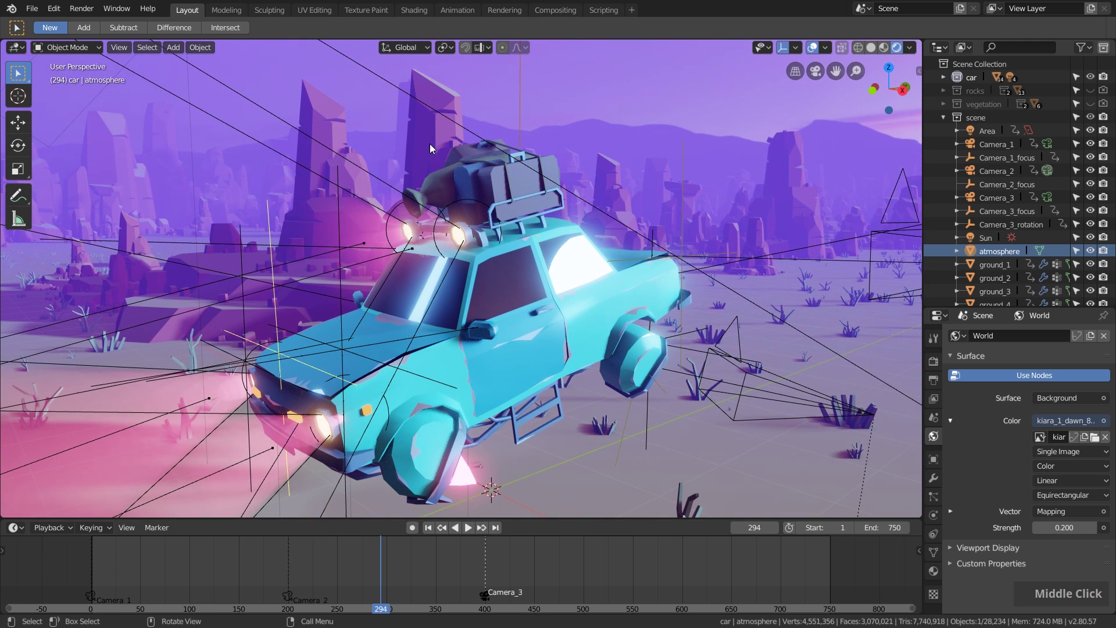
{"action": "left_click", "coordinate": [528, 305]}
{"action": "middle_click_drag", "start_coordinate": [528, 305], "coordinate": [521, 325]}
{"action": "mouse_move", "coordinate": [507, 368]}
{"action": "middle_mouse_down"}
{"action": "mouse_move", "coordinate": [410, 364]}
{"action": "mouse_move", "coordinate": [517, 364]}
{"action": "middle_mouse_up"}
{"action": "scroll", "coordinate": [654, 247], "scroll_direction": "down", "scroll_amount": 3}
{"action": "scroll", "coordinate": [654, 247], "scroll_direction": "down", "scroll_amount": 5}
In Solid shading, show the atmosphere's pink Principled Volume material with density 0.020.
{"action": "left_click", "coordinate": [653, 261]}
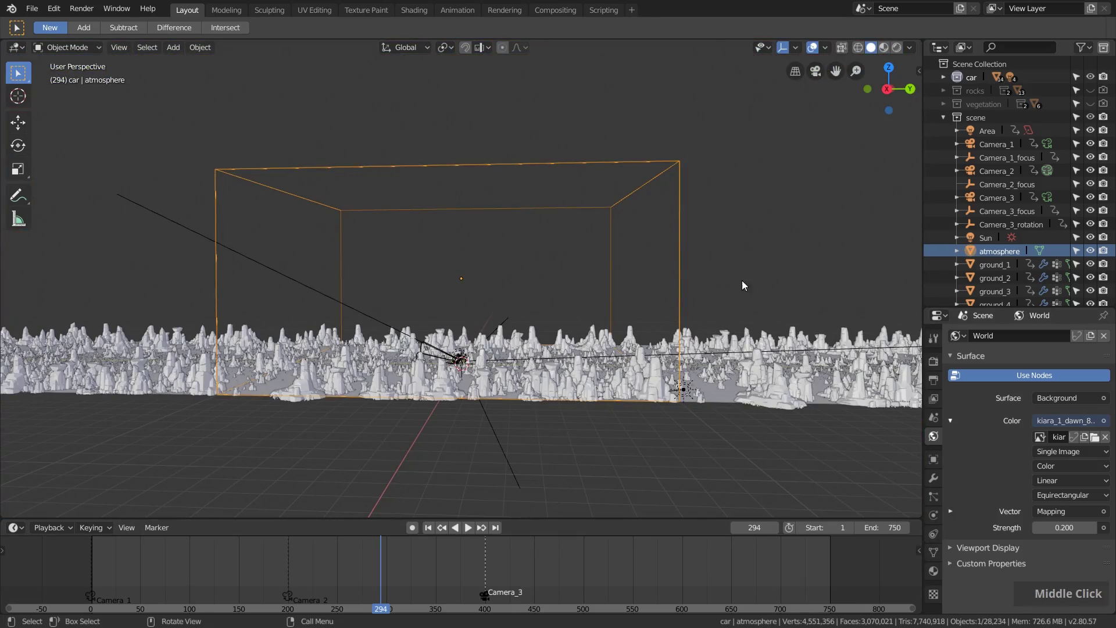
{"action": "left_click", "coordinate": [934, 569]}
{"action": "double_click", "coordinate": [1066, 470]}
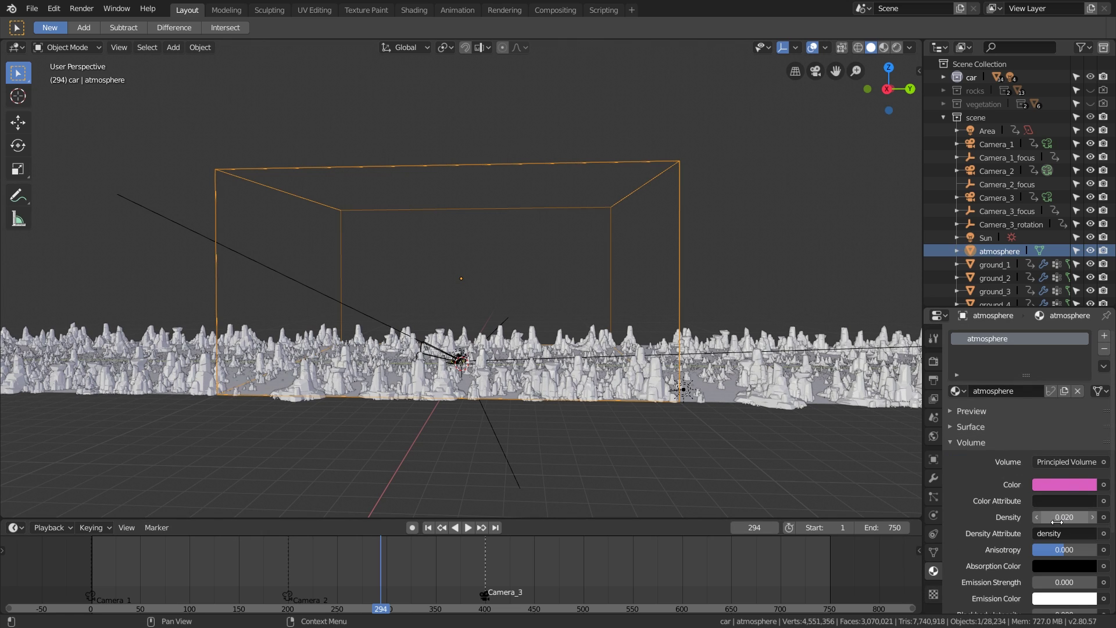
Return to rendered shading, play the animation from frame 294 and stop at frame 370.
{"action": "left_click", "coordinate": [896, 50]}
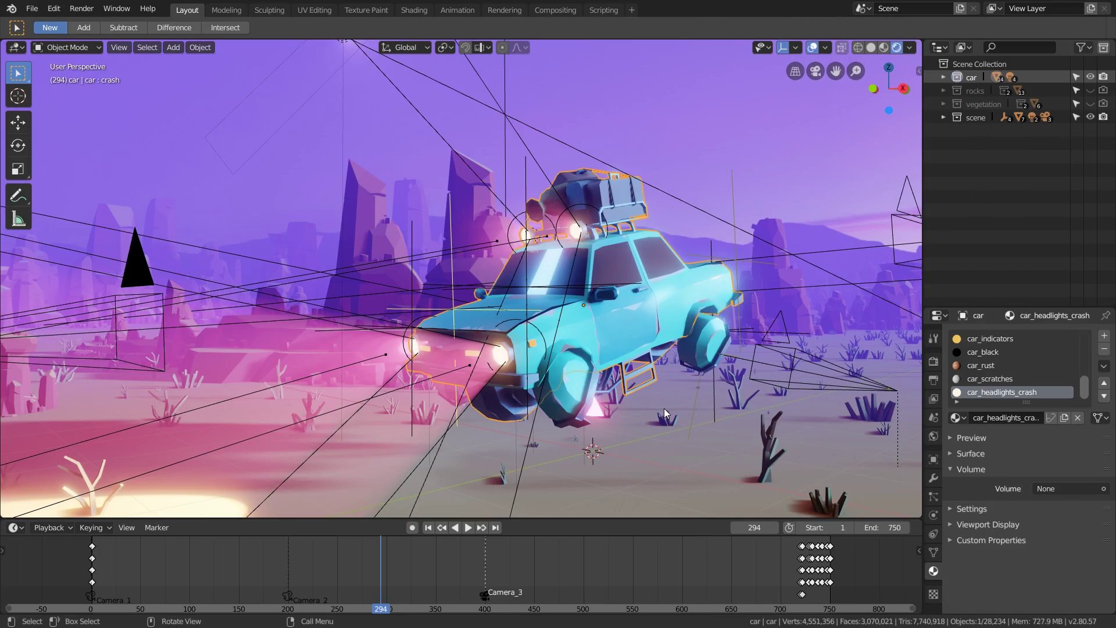
{"action": "middle_click_drag", "start_coordinate": [664, 408], "coordinate": [641, 379]}
{"action": "scroll", "coordinate": [660, 410], "scroll_direction": "down", "scroll_amount": 2}
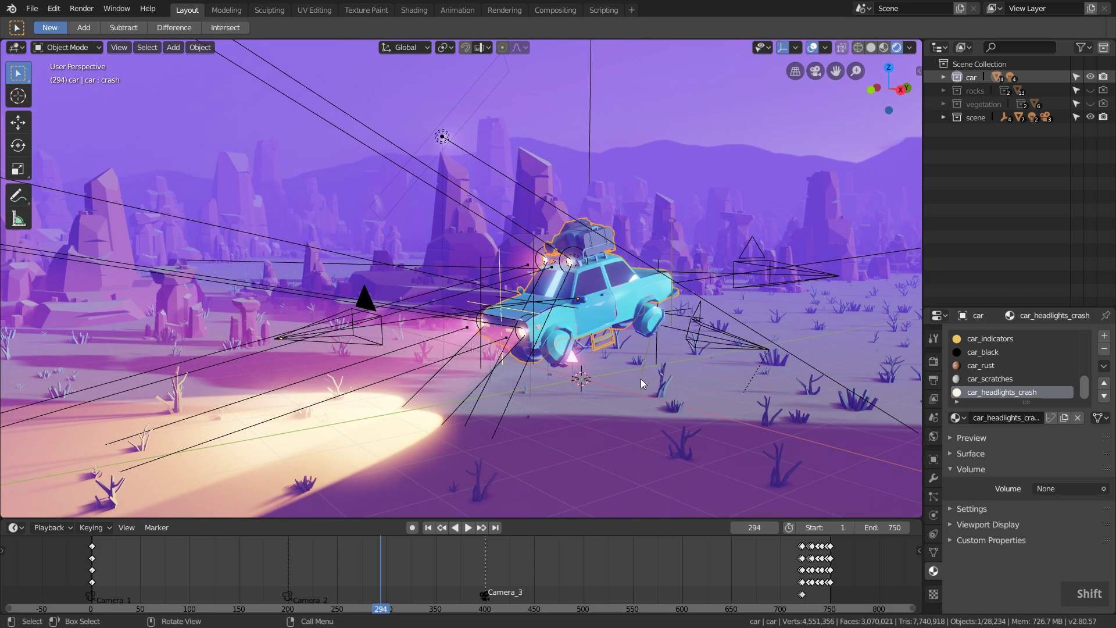
{"action": "left_click", "coordinate": [468, 527]}
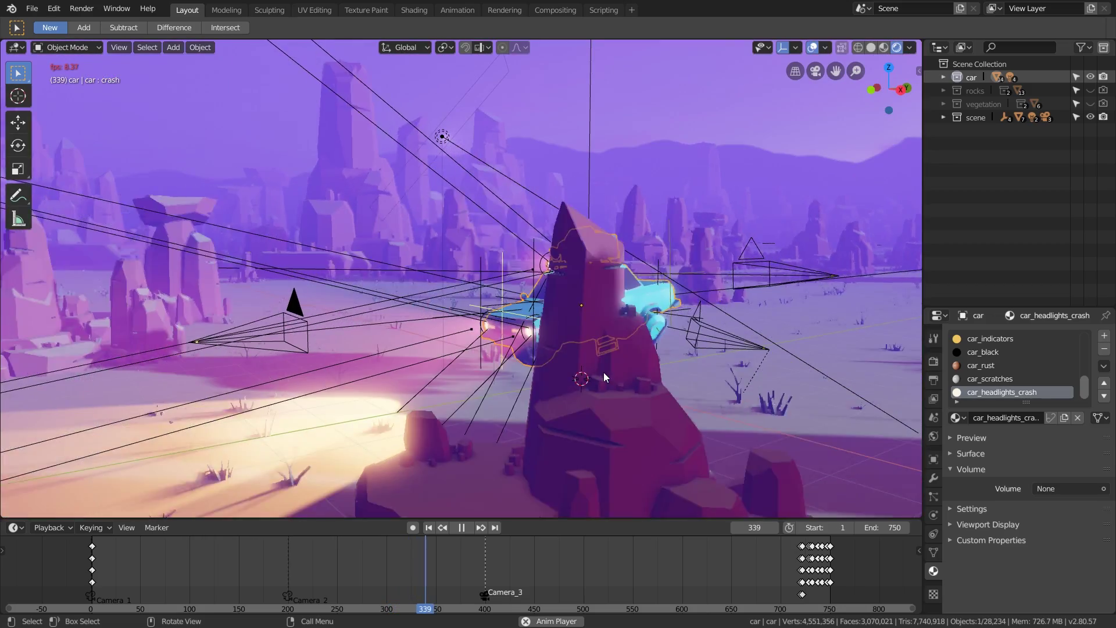
{"action": "middle_click_drag", "start_coordinate": [603, 372], "coordinate": [622, 377]}
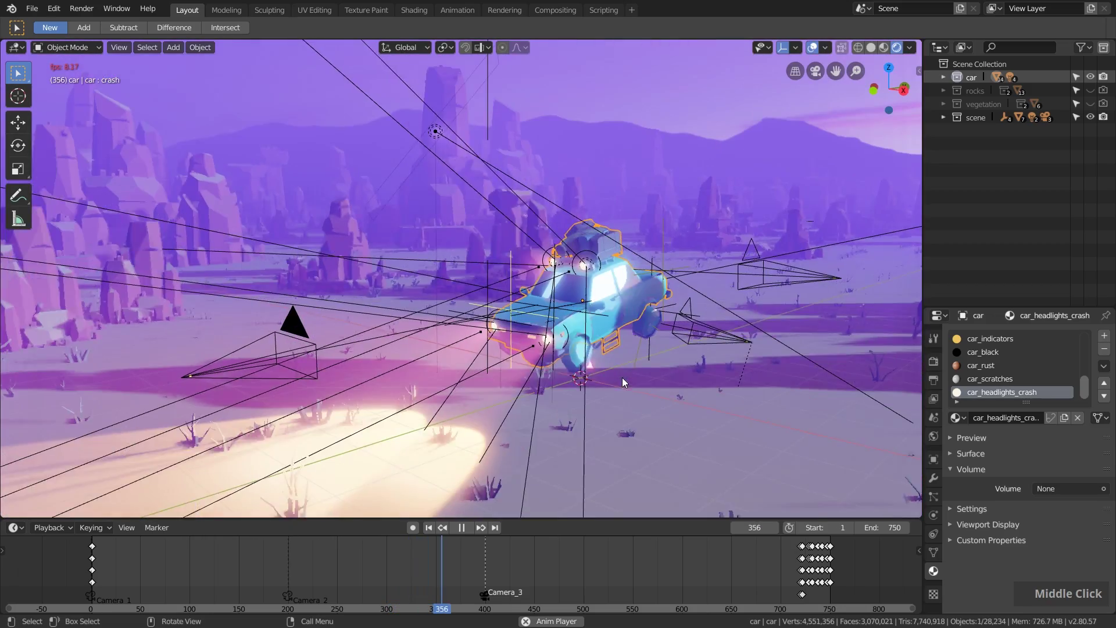
{"action": "key", "text": "space"}
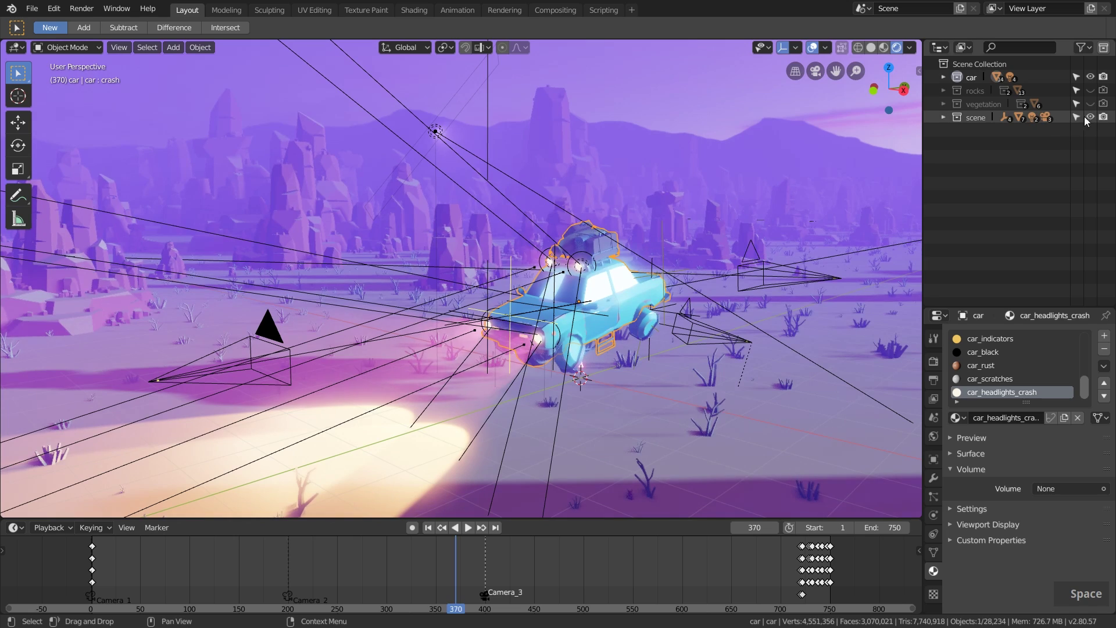
Hide the desert scenery collection and switch the viewport to Solid shading to view the car.
{"action": "left_click", "coordinate": [1091, 117]}
{"action": "left_click", "coordinate": [871, 47]}
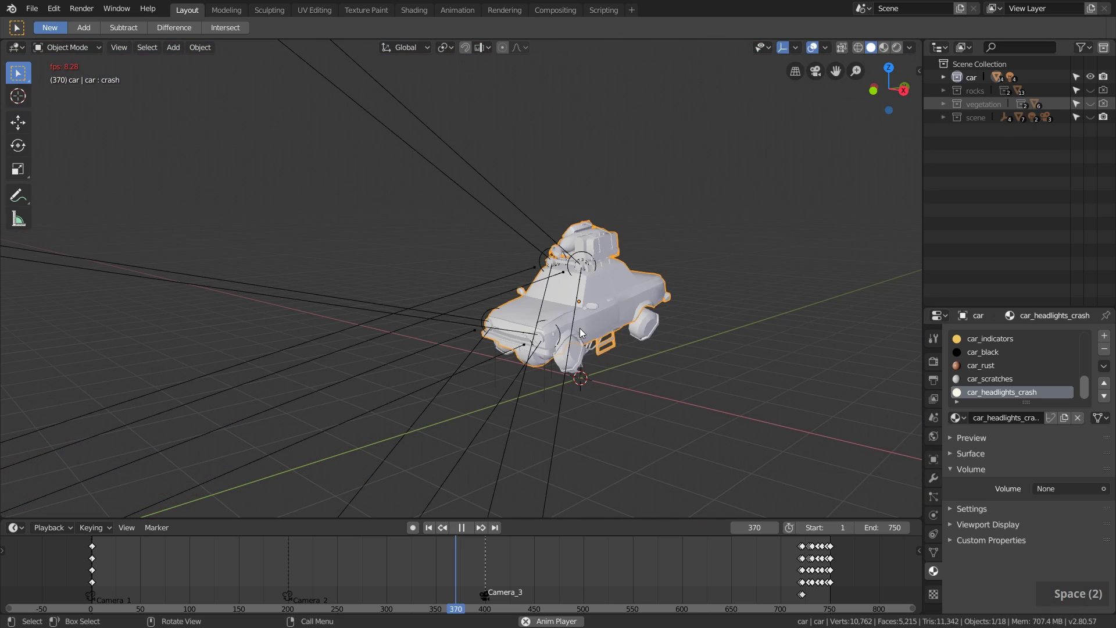
{"action": "middle_click_drag", "start_coordinate": [644, 353], "coordinate": [561, 362]}
{"action": "scroll", "coordinate": [594, 359], "scroll_direction": "up", "scroll_amount": 2}
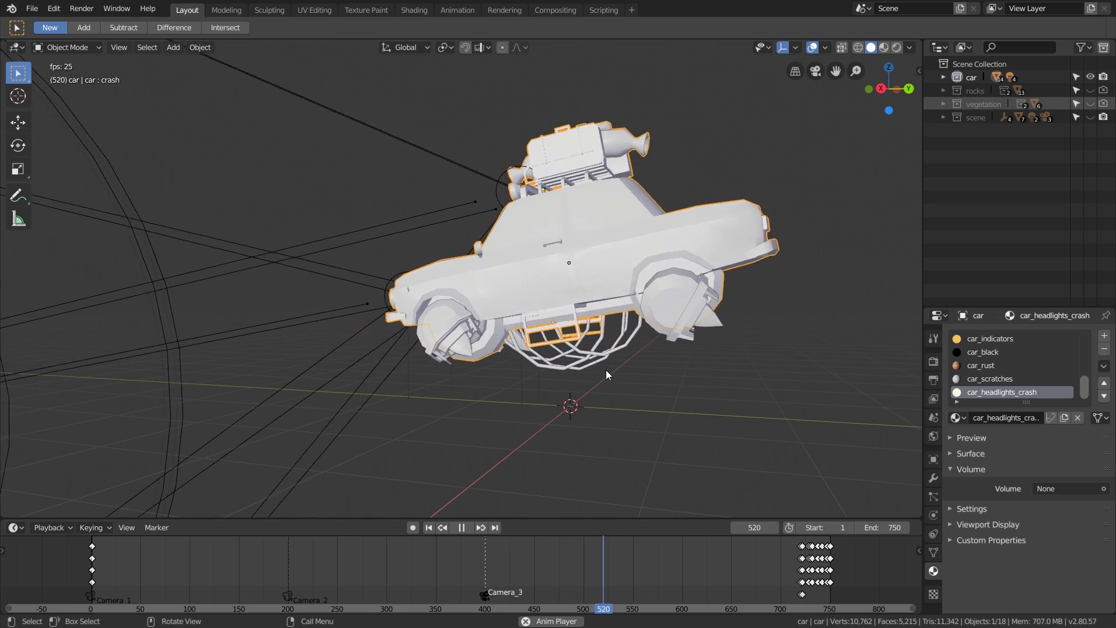
Show the scenery again, hide the car collection, and stop playback at frame 617.
{"action": "left_click", "coordinate": [1091, 117]}
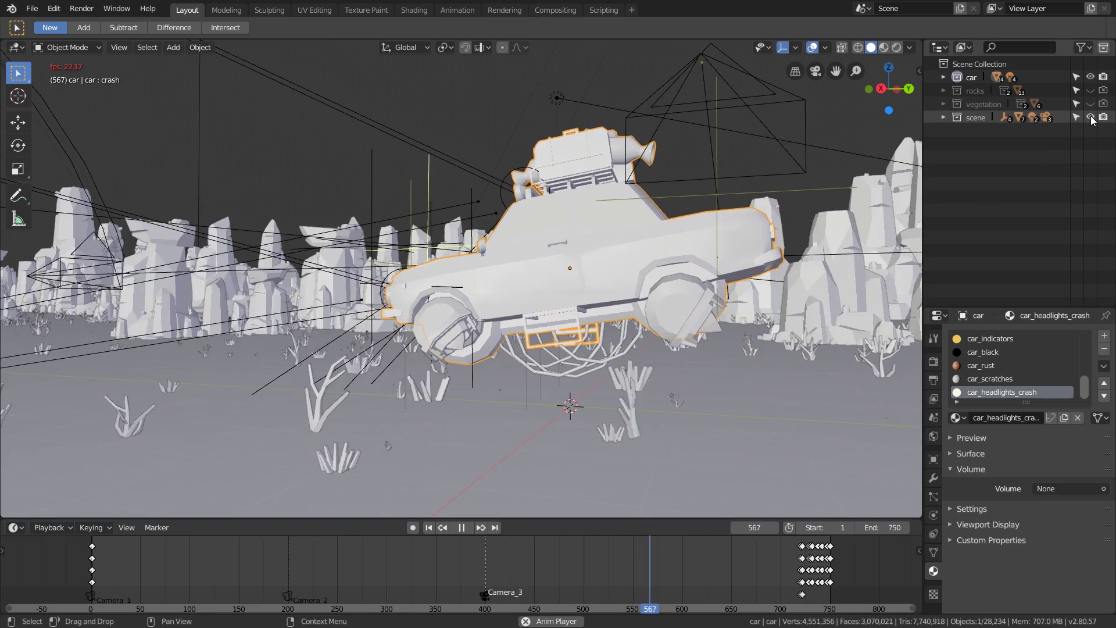
{"action": "left_click", "coordinate": [1090, 76]}
{"action": "middle_click_drag", "start_coordinate": [513, 229], "coordinate": [849, 210]}
{"action": "scroll", "coordinate": [535, 263], "scroll_direction": "down", "scroll_amount": 10}
{"action": "key", "text": "space"}
Expand the scene collection and select terrain pieces ground_1 through ground_4.
{"action": "left_click", "coordinate": [943, 118]}
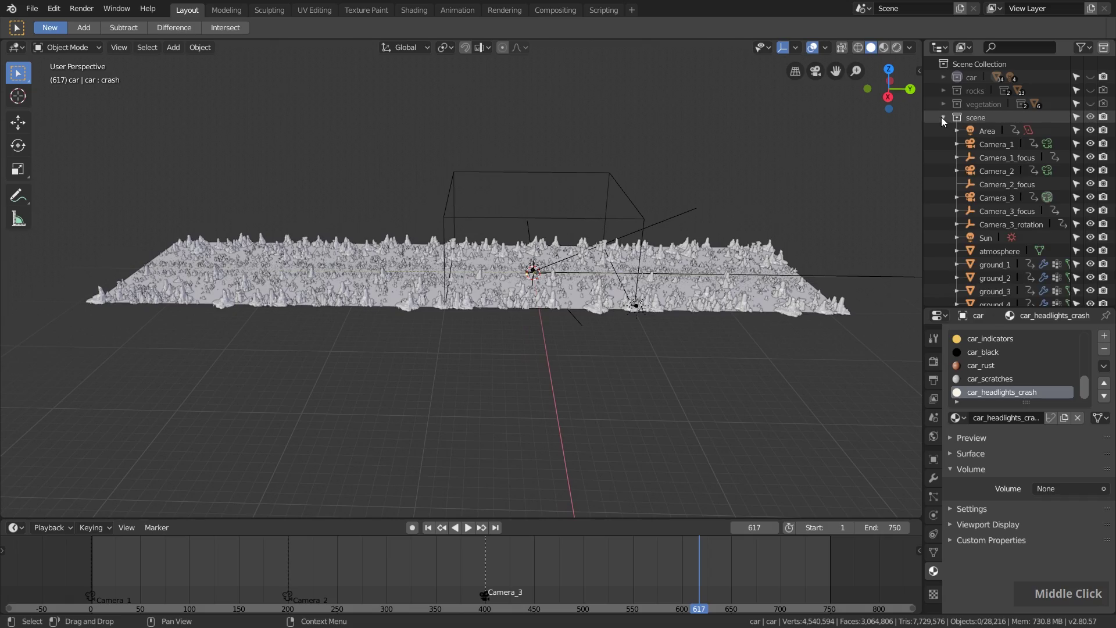
{"action": "scroll", "coordinate": [1007, 277], "scroll_direction": "down", "scroll_amount": 3}
{"action": "left_click", "coordinate": [997, 228]}
{"action": "left_click", "coordinate": [997, 240]}
{"action": "left_click", "coordinate": [996, 254]}
{"action": "left_click", "coordinate": [997, 267]}
{"action": "scroll", "coordinate": [544, 285], "scroll_direction": "up", "scroll_amount": 5}
{"action": "scroll", "coordinate": [544, 285], "scroll_direction": "up", "scroll_amount": 2}
{"action": "middle_click_drag", "start_coordinate": [547, 286], "coordinate": [574, 287], "text": "shift"}
{"action": "scroll", "coordinate": [575, 287], "scroll_direction": "up", "scroll_amount": 2}
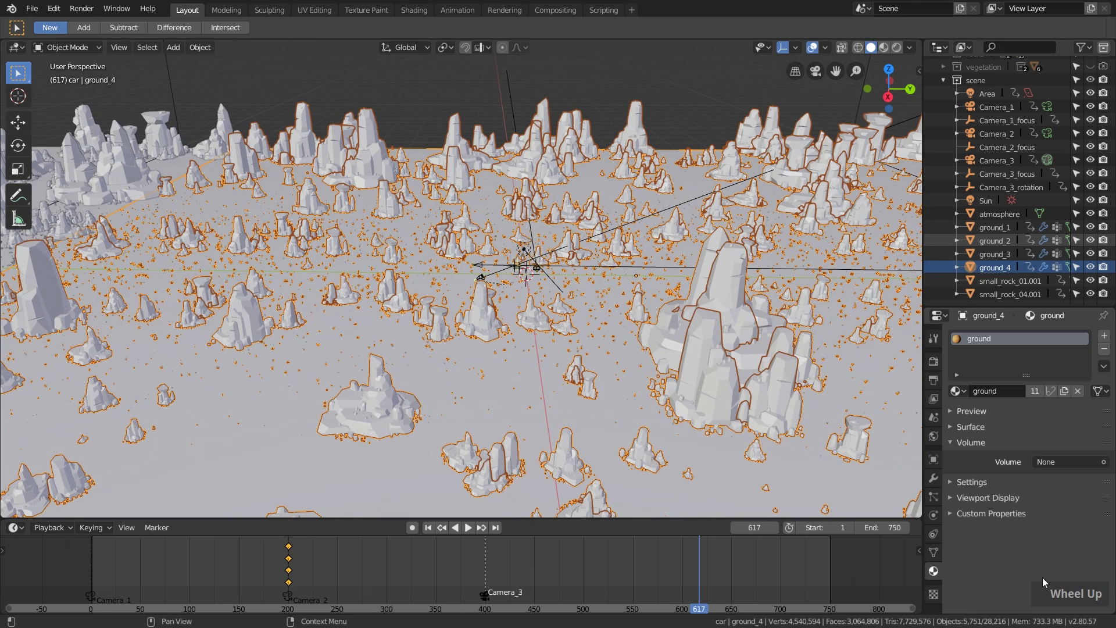
In ground_4's particle systems, toggle viewport display of small rocks, big rocks and grass.
{"action": "left_click", "coordinate": [933, 497]}
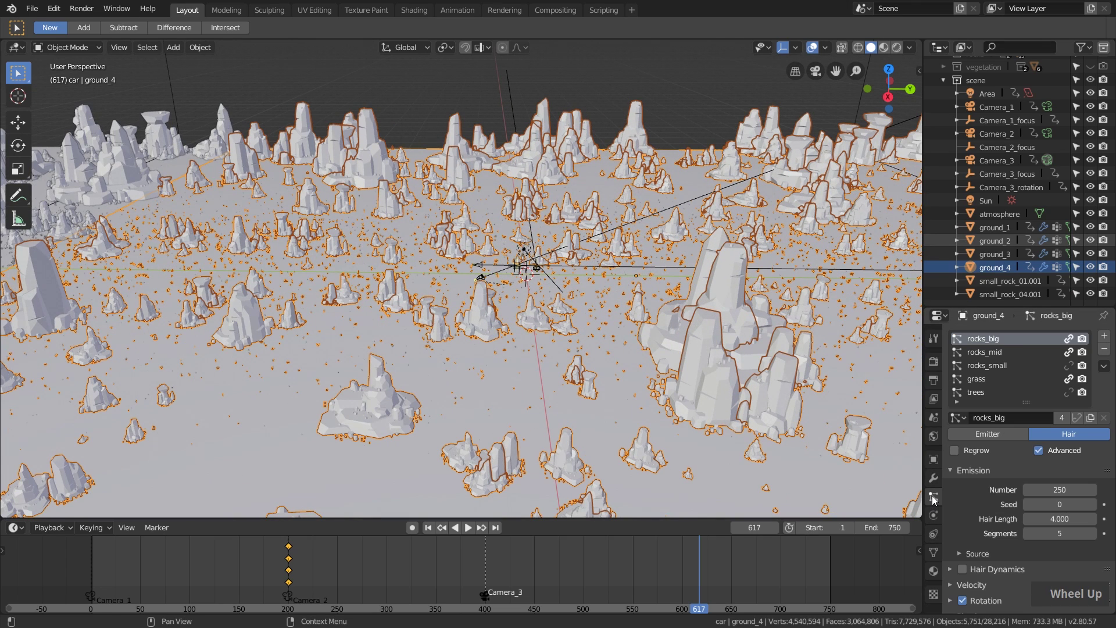
{"action": "left_click", "coordinate": [1069, 378]}
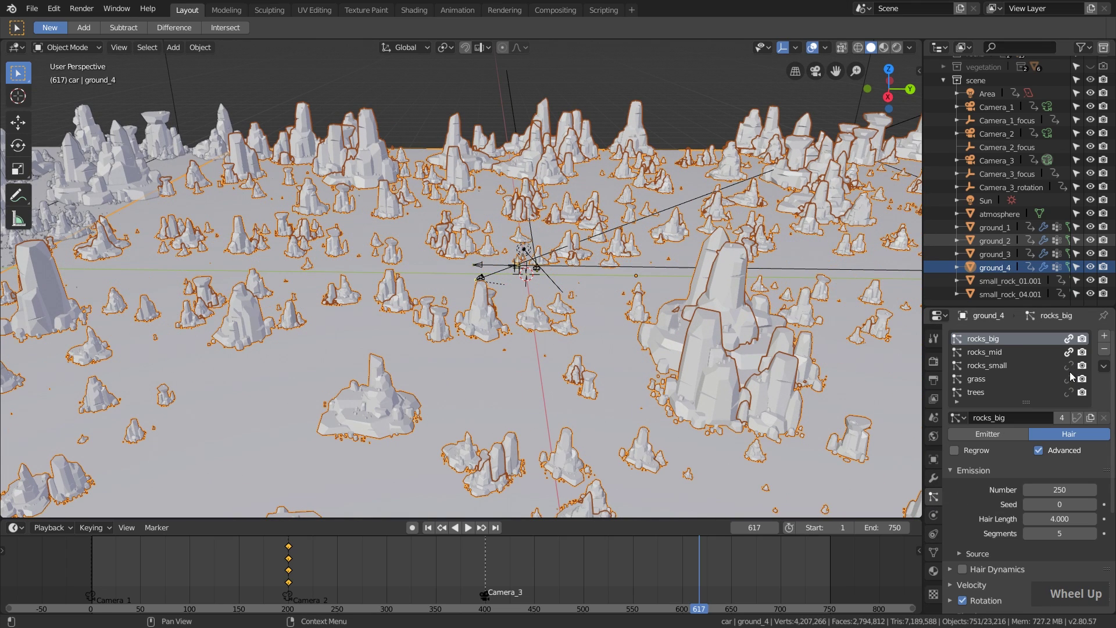
{"action": "double_click", "coordinate": [1070, 339]}
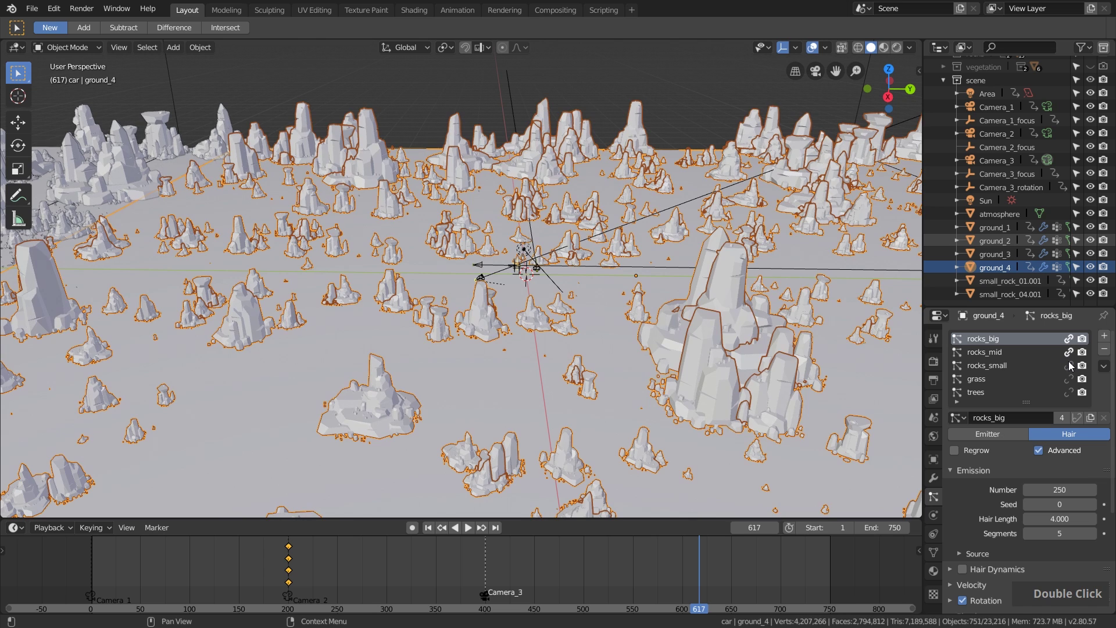
{"action": "left_click", "coordinate": [1070, 380]}
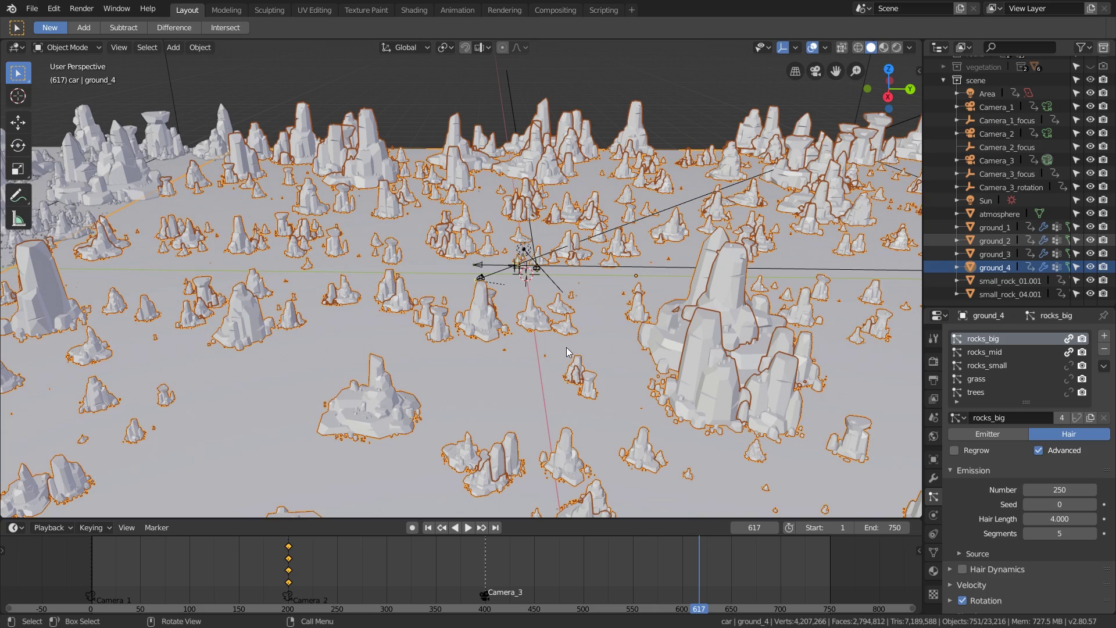
{"action": "scroll", "coordinate": [567, 348], "scroll_direction": "down", "scroll_amount": 5}
{"action": "middle_click_drag", "start_coordinate": [567, 348], "coordinate": [429, 339], "text": "shift"}
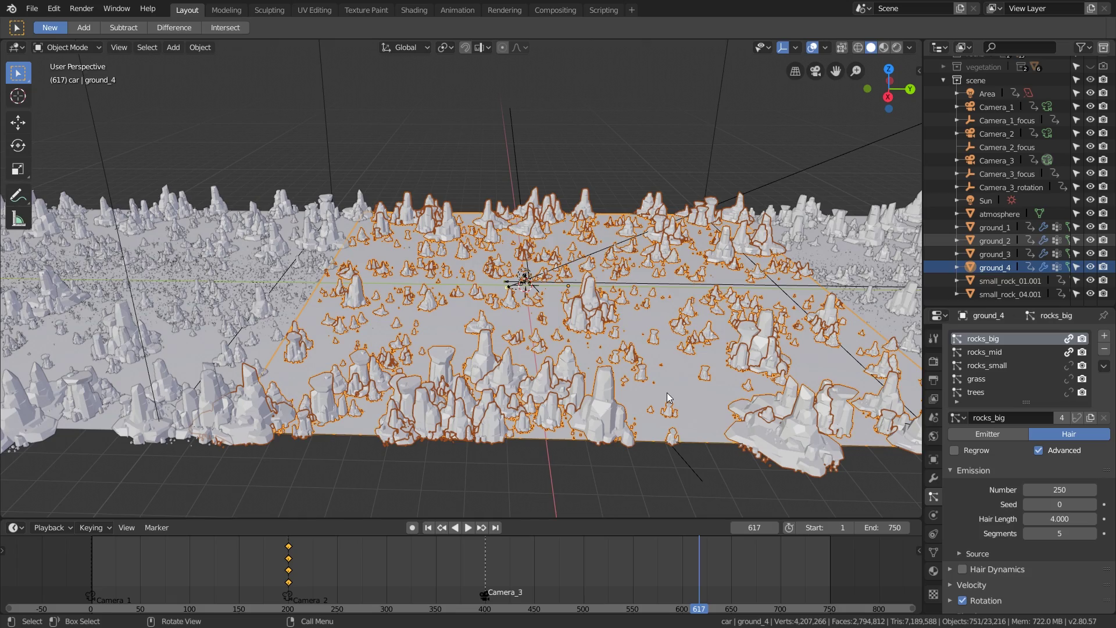
{"action": "middle_click_drag", "start_coordinate": [667, 392], "coordinate": [672, 306]}
{"action": "scroll", "coordinate": [531, 355], "scroll_direction": "up", "scroll_amount": 3}
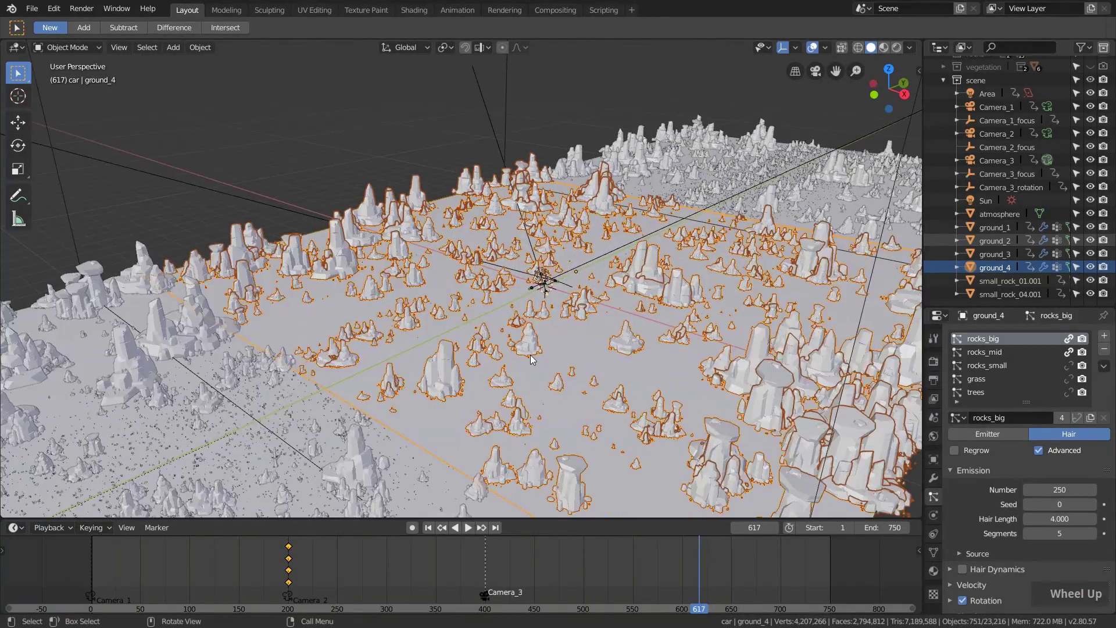
{"action": "middle_click_drag", "start_coordinate": [531, 354], "coordinate": [555, 362]}
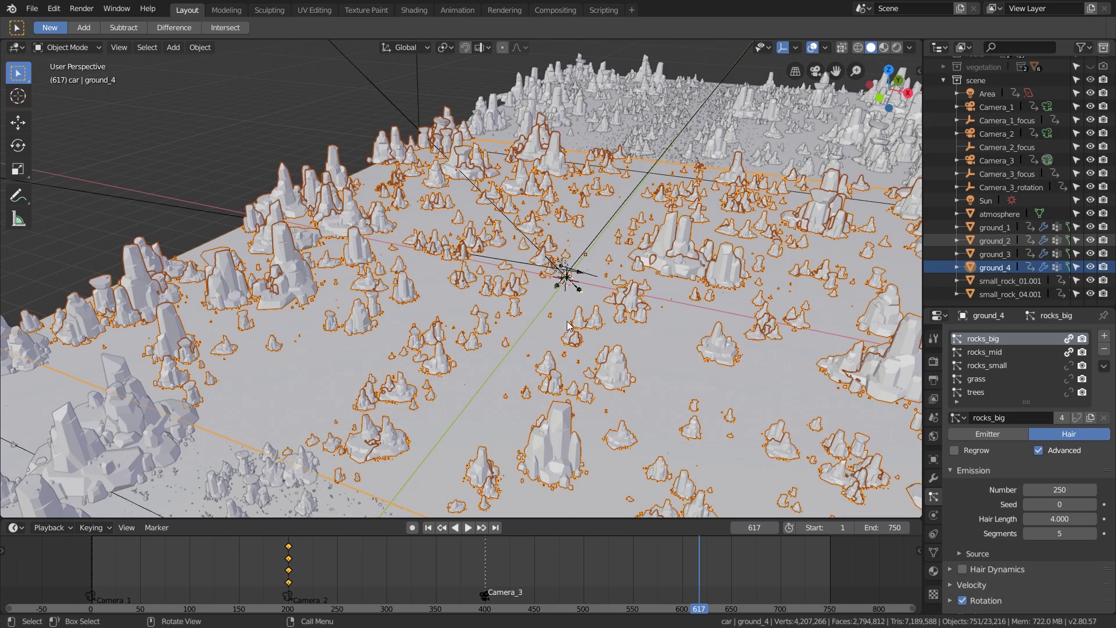
{"action": "scroll", "coordinate": [563, 324], "scroll_direction": "up", "scroll_amount": 2}
Hide rocks_big and rocks_mid, show trees, then re-show rocks_big, rocks_mid and grass.
{"action": "left_click", "coordinate": [1069, 339]}
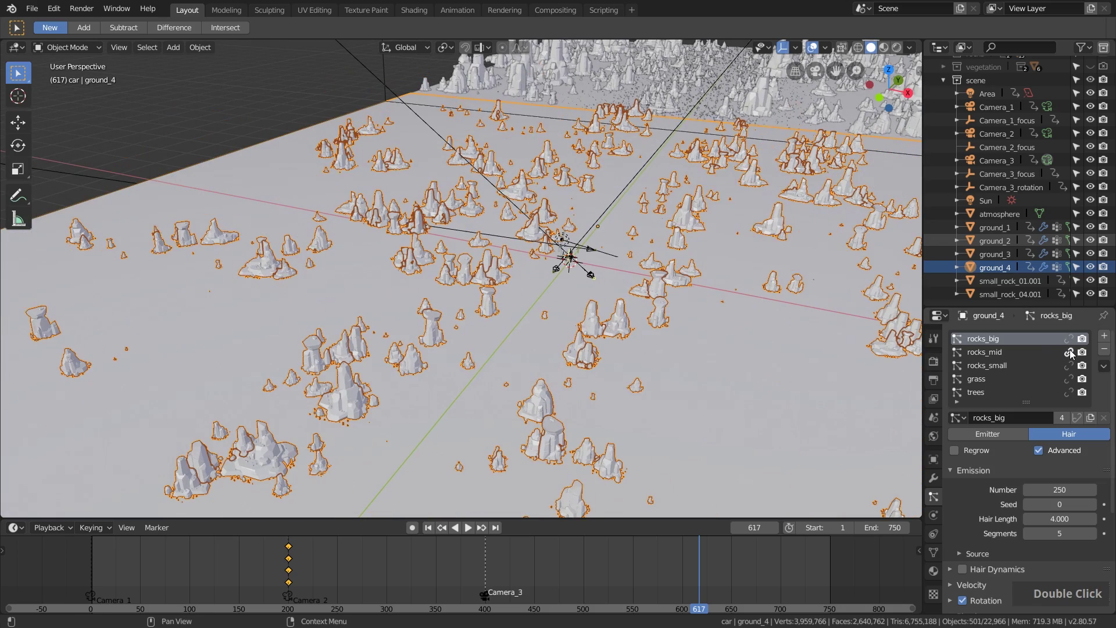
{"action": "left_click", "coordinate": [1069, 352]}
{"action": "left_click", "coordinate": [1069, 379]}
{"action": "middle_click_drag", "start_coordinate": [630, 331], "coordinate": [508, 432]}
{"action": "left_click", "coordinate": [1068, 379]}
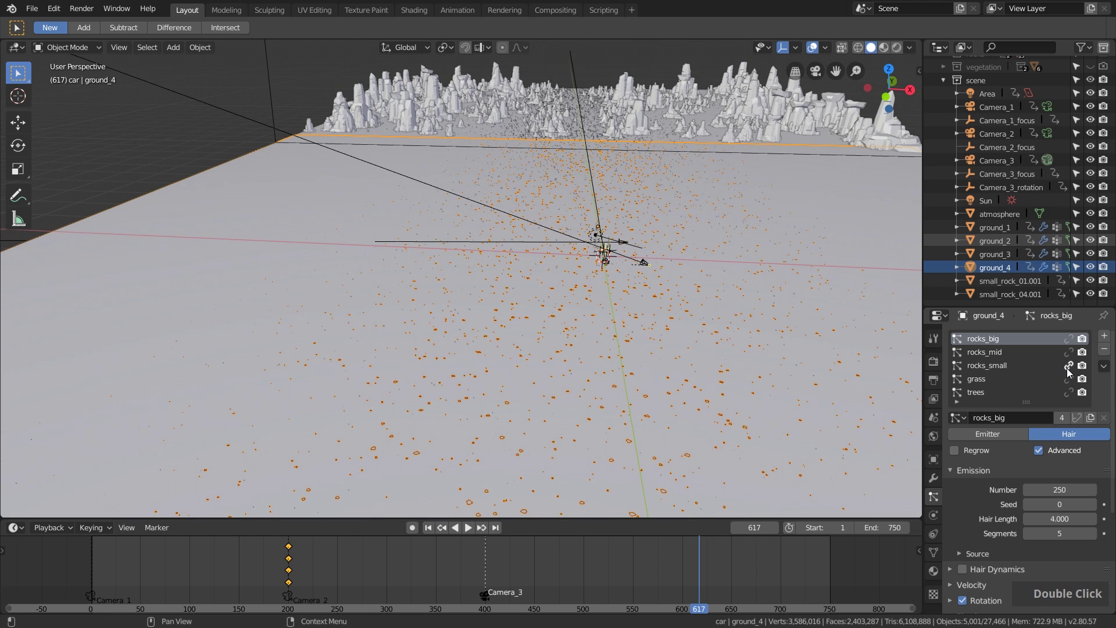
{"action": "left_click", "coordinate": [1069, 392]}
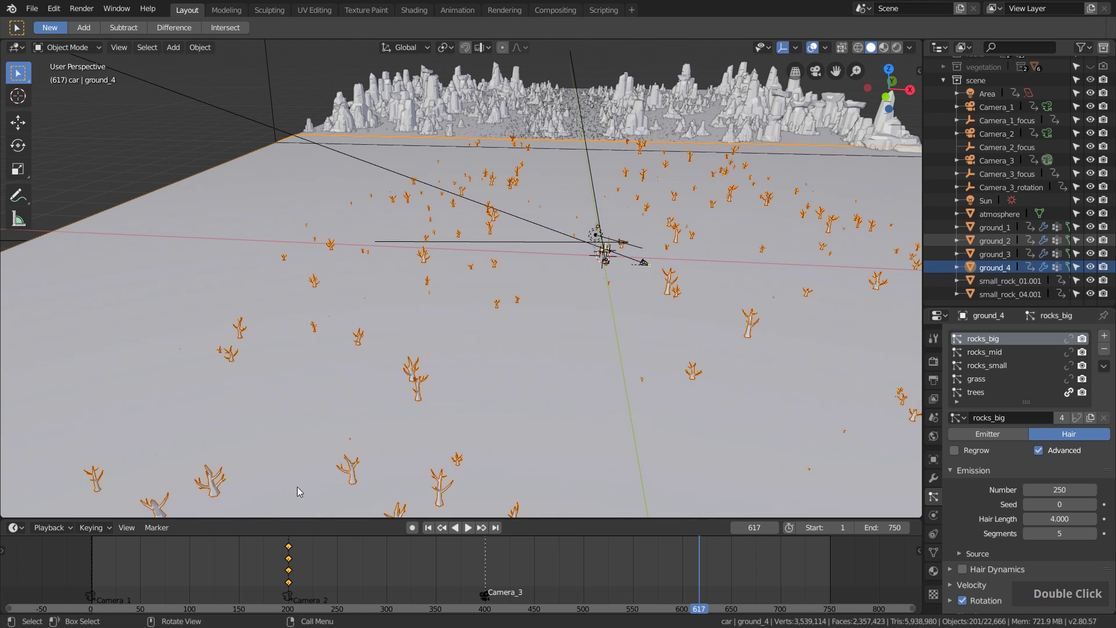
{"action": "left_click", "coordinate": [1070, 339]}
{"action": "left_click", "coordinate": [1069, 352]}
{"action": "left_click", "coordinate": [1068, 379]}
{"action": "middle_click_drag", "start_coordinate": [639, 262], "coordinate": [637, 361]}
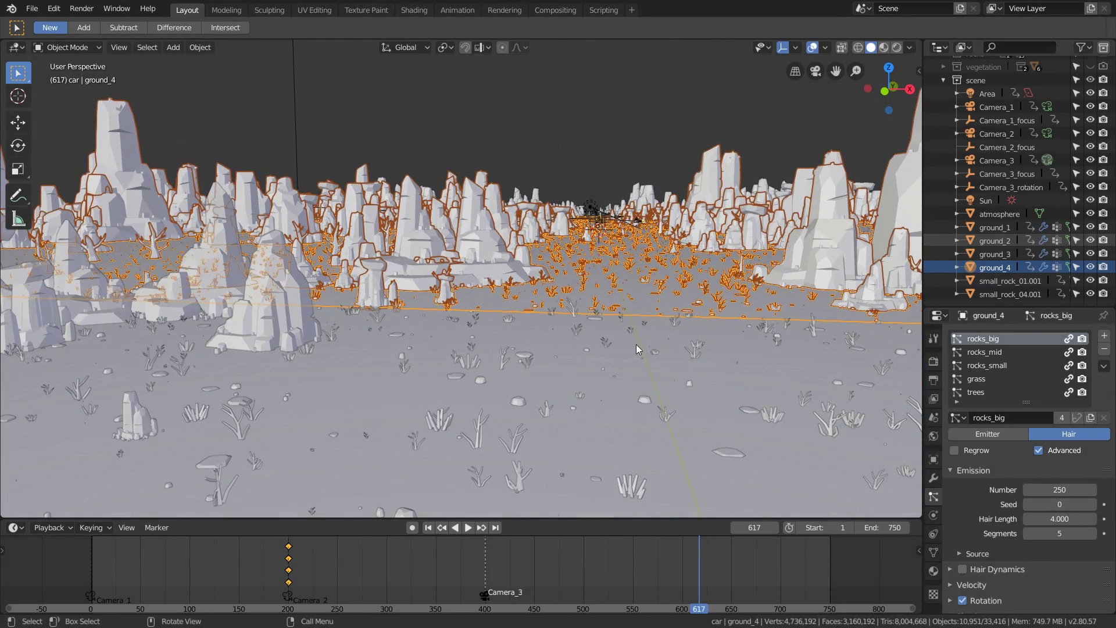
{"action": "middle_click_drag", "start_coordinate": [618, 215], "coordinate": [996, 254]}
Select ground_1 through ground_4, frame the ground strip, then select only ground_2.
{"action": "double_click", "coordinate": [996, 239], "text": "shift"}
{"action": "left_click", "coordinate": [996, 227], "text": "shift"}
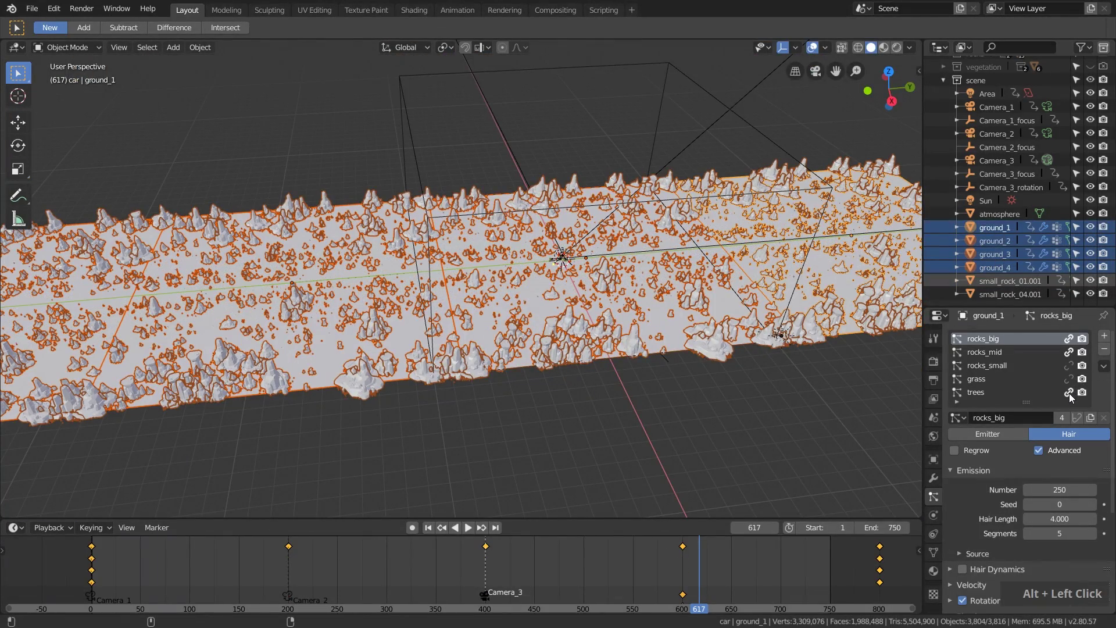
{"action": "middle_click_drag", "start_coordinate": [582, 329], "coordinate": [634, 301], "text": "shift"}
{"action": "scroll", "coordinate": [705, 260], "scroll_direction": "up", "scroll_amount": 2}
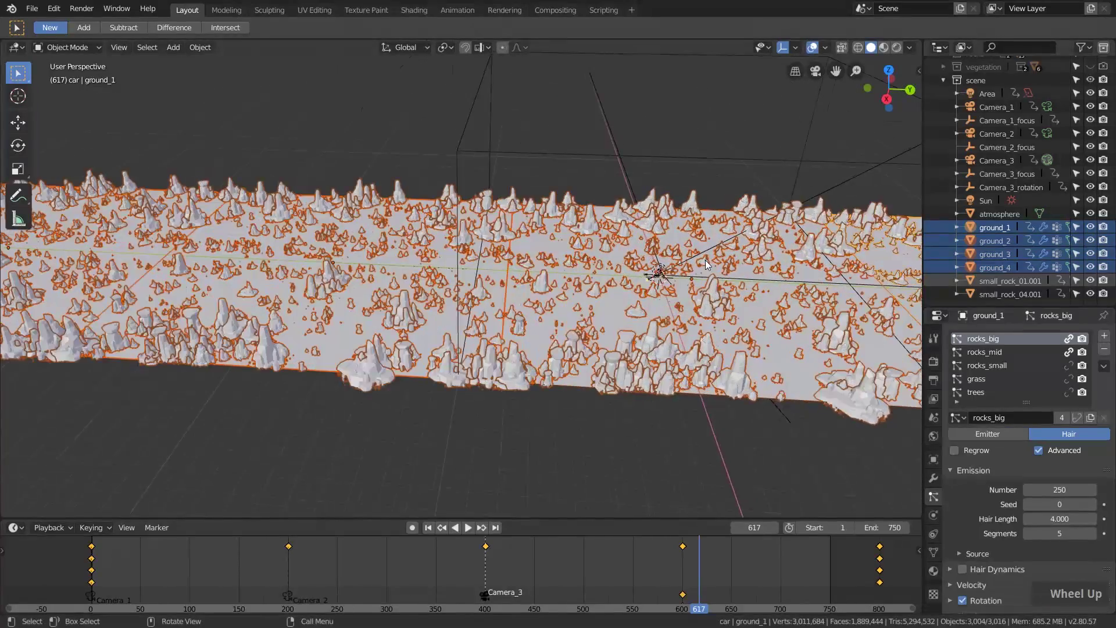
{"action": "middle_click_drag", "start_coordinate": [706, 260], "coordinate": [671, 314], "text": "shift"}
{"action": "scroll", "coordinate": [703, 288], "scroll_direction": "down", "scroll_amount": 5}
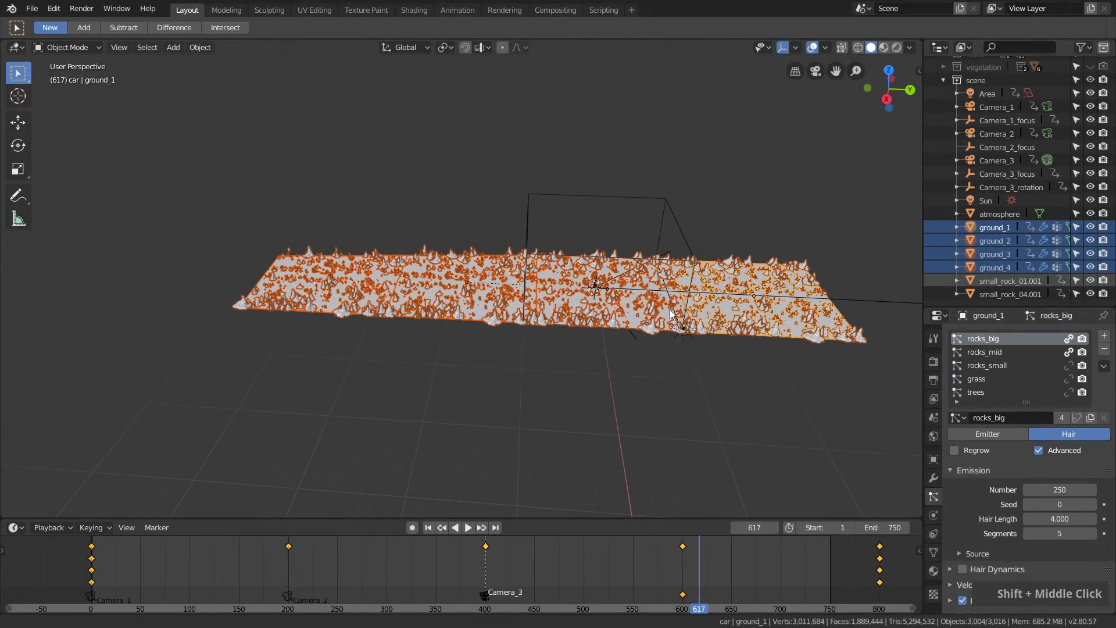
{"action": "left_click", "coordinate": [335, 301]}
{"action": "scroll", "coordinate": [531, 299], "scroll_direction": "up", "scroll_amount": 2}
{"action": "middle_click_drag", "start_coordinate": [532, 299], "coordinate": [536, 318], "text": "shift"}
Scrub the timeline to frames 250, 94, 287 and past the end to review the moving tiles.
{"action": "right_click_drag", "start_coordinate": [118, 560], "coordinate": [184, 548]}
{"action": "middle_click_drag", "start_coordinate": [616, 338], "coordinate": [566, 334], "text": "shift"}
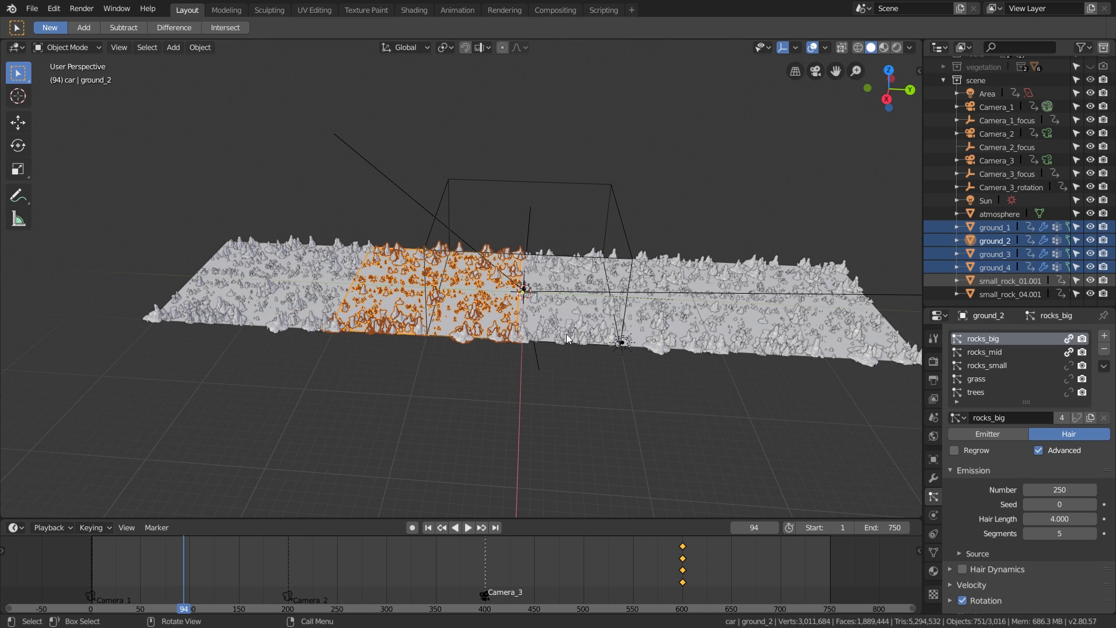
{"action": "right_click_drag", "start_coordinate": [175, 554], "coordinate": [633, 560]}
{"action": "scroll", "coordinate": [614, 560], "scroll_direction": "down", "scroll_amount": 10}
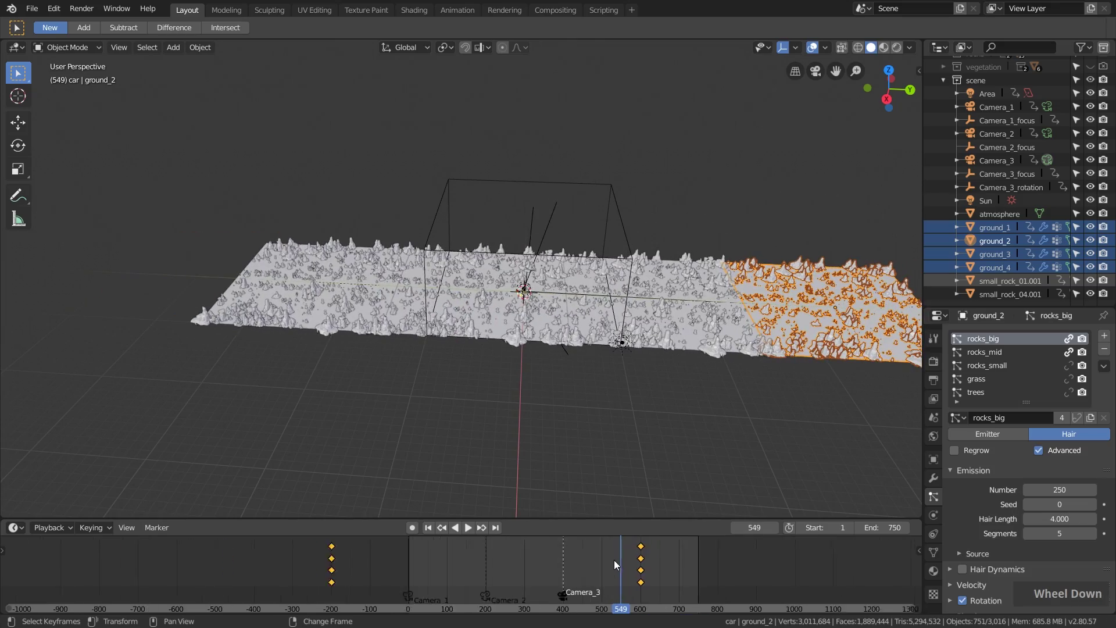
{"action": "scroll", "coordinate": [474, 569], "scroll_direction": "down", "scroll_amount": 3}
{"action": "middle_click_drag", "start_coordinate": [474, 568], "coordinate": [279, 567]}
{"action": "mouse_move", "coordinate": [274, 565]}
{"action": "right_mouse_down"}
{"action": "mouse_move", "coordinate": [655, 574]}
{"action": "mouse_move", "coordinate": [276, 565]}
{"action": "right_mouse_up"}
{"action": "scroll", "coordinate": [256, 566], "scroll_direction": "up", "scroll_amount": 6}
{"action": "scroll", "coordinate": [259, 567], "scroll_direction": "down", "scroll_amount": 2}
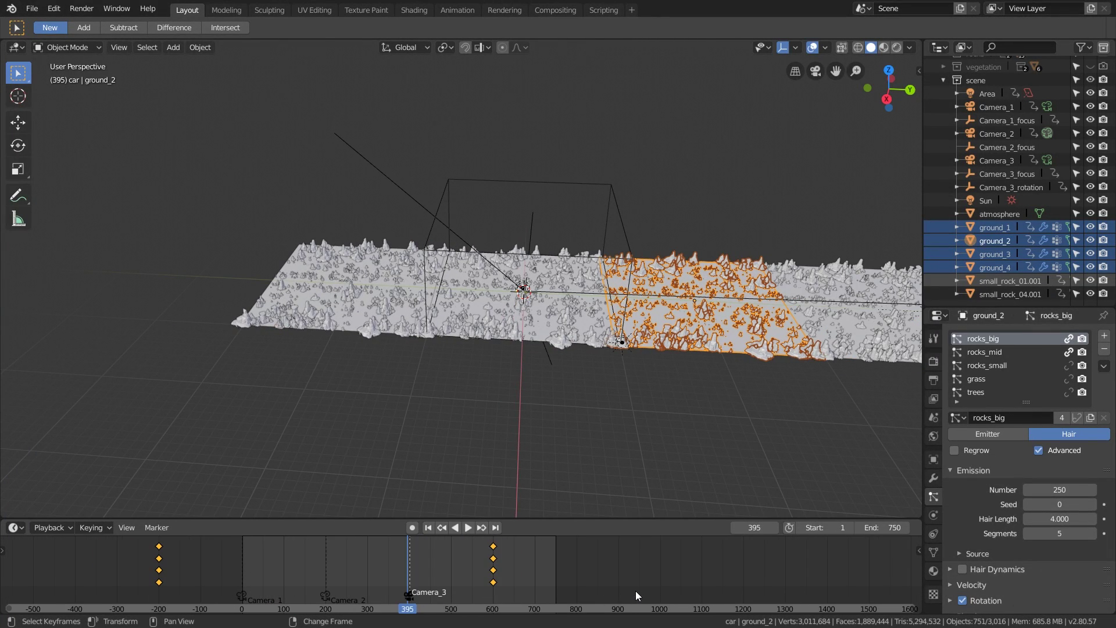
{"action": "scroll", "coordinate": [521, 299], "scroll_direction": "up", "scroll_amount": 6}
{"action": "scroll", "coordinate": [521, 294], "scroll_direction": "up", "scroll_amount": 5}
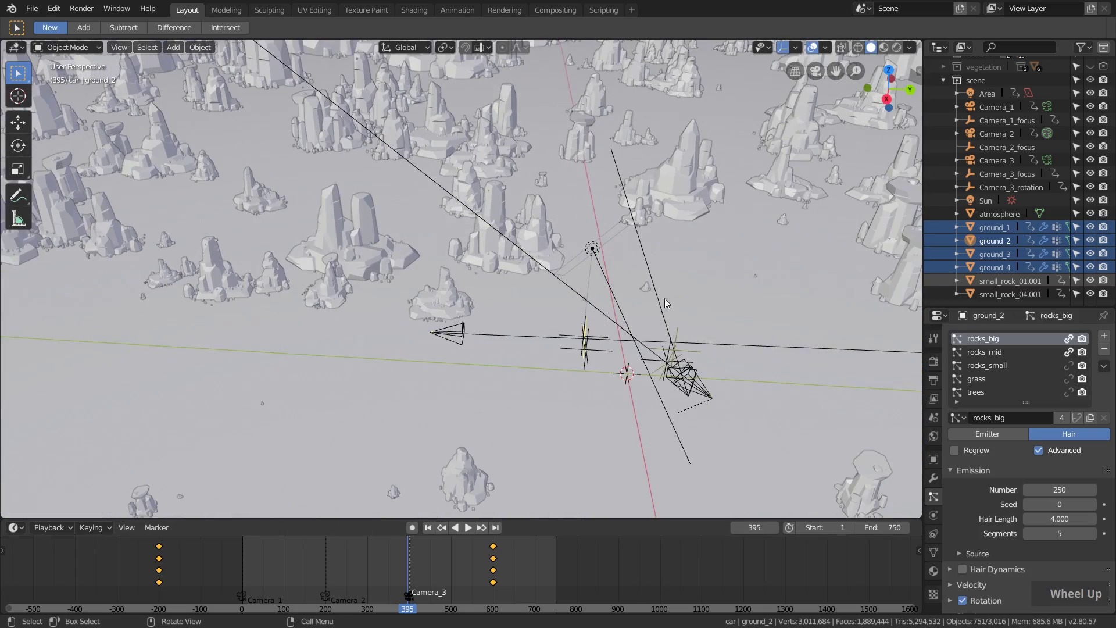
{"action": "scroll", "coordinate": [1019, 135], "scroll_direction": "up", "scroll_amount": 3}
Show the car collection again and play the animation while orbiting to a wide terrain view.
{"action": "left_click", "coordinate": [1090, 76]}
{"action": "middle_click_drag", "start_coordinate": [639, 279], "coordinate": [662, 289]}
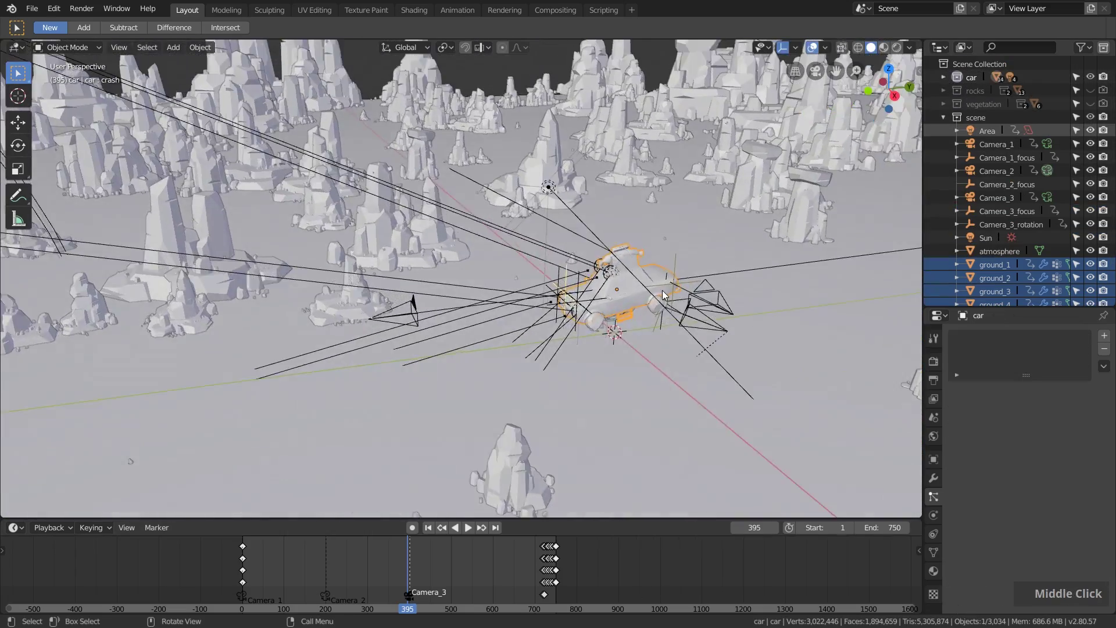
{"action": "scroll", "coordinate": [662, 289], "scroll_direction": "up", "scroll_amount": 3}
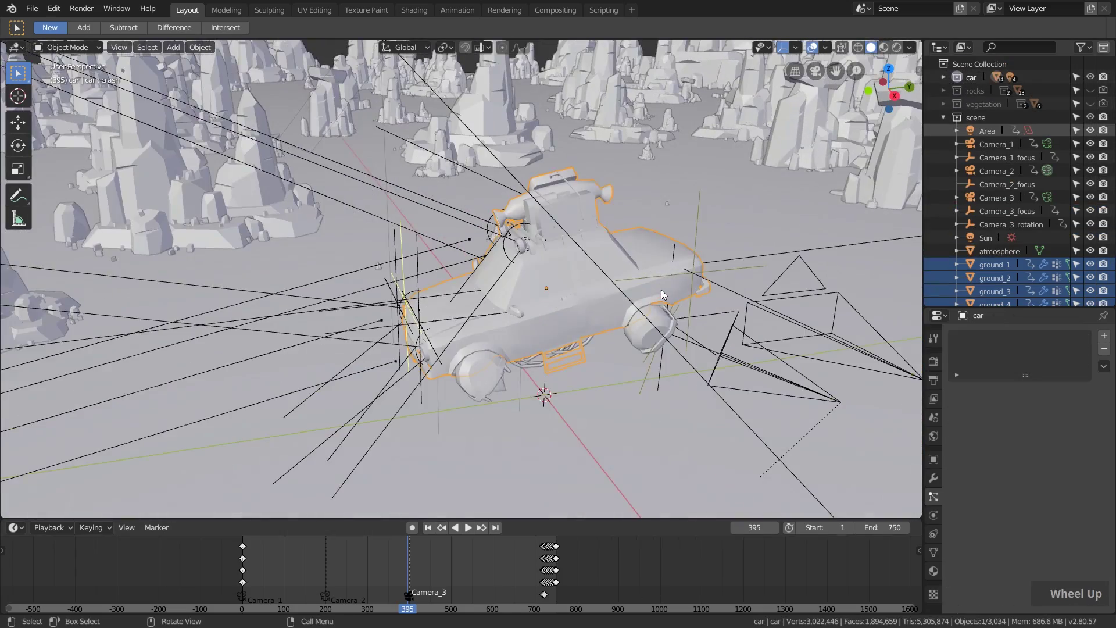
{"action": "left_click", "coordinate": [468, 527]}
{"action": "middle_click_drag", "start_coordinate": [541, 430], "coordinate": [504, 323]}
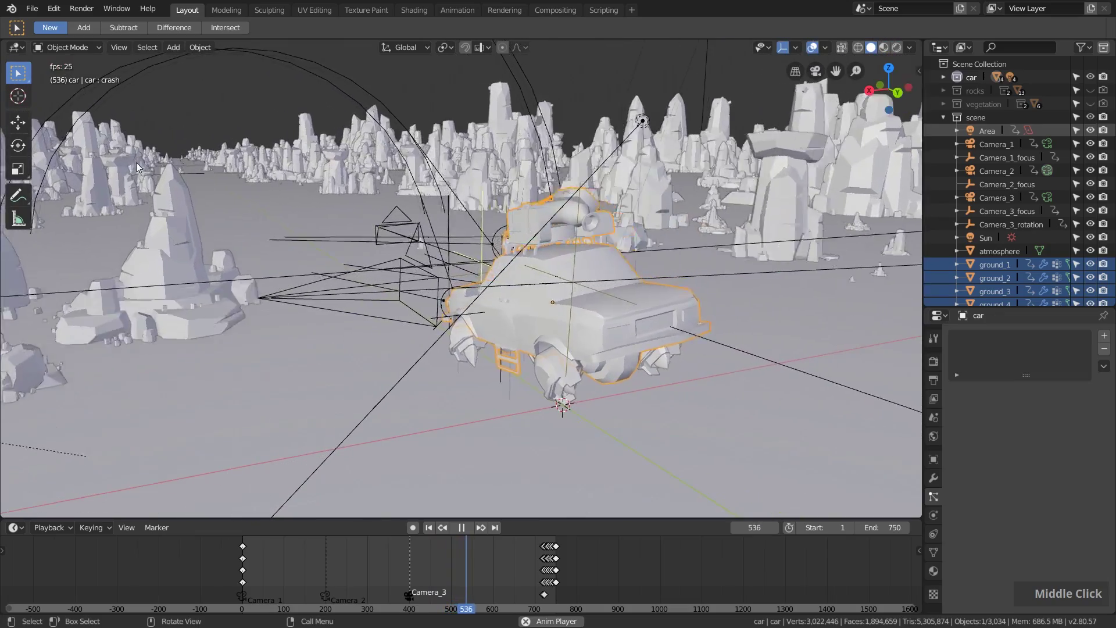
{"action": "middle_click_drag", "start_coordinate": [301, 198], "coordinate": [529, 324]}
{"action": "key", "text": "space"}
Select ground_4 and restart playback from the beginning of the timeline.
{"action": "left_click", "coordinate": [527, 320]}
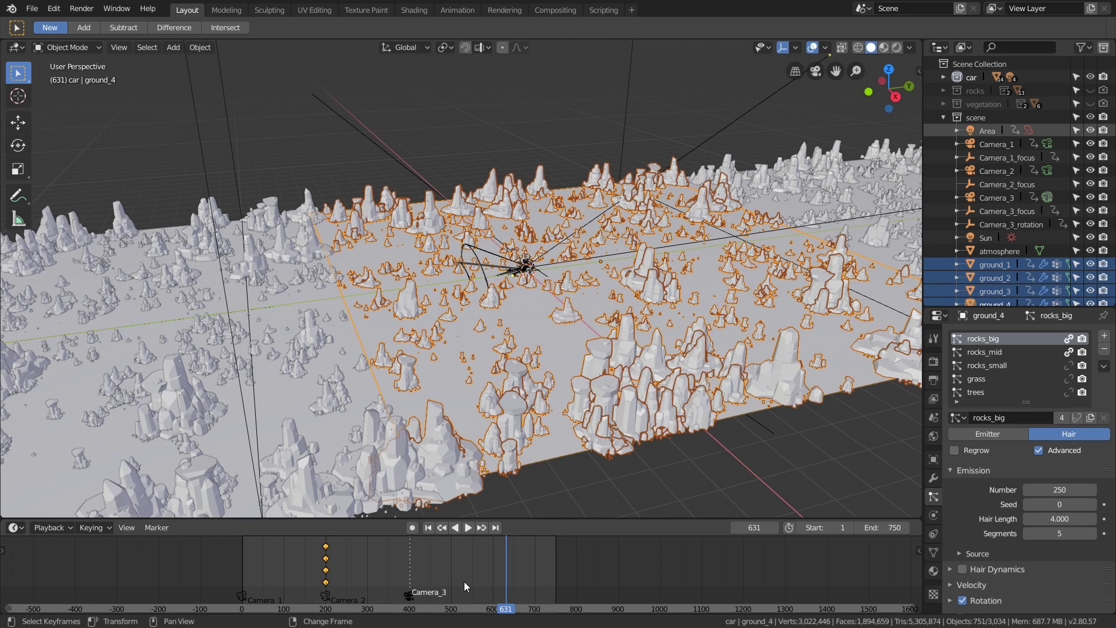
{"action": "scroll", "coordinate": [464, 585], "scroll_direction": "down", "scroll_amount": 4}
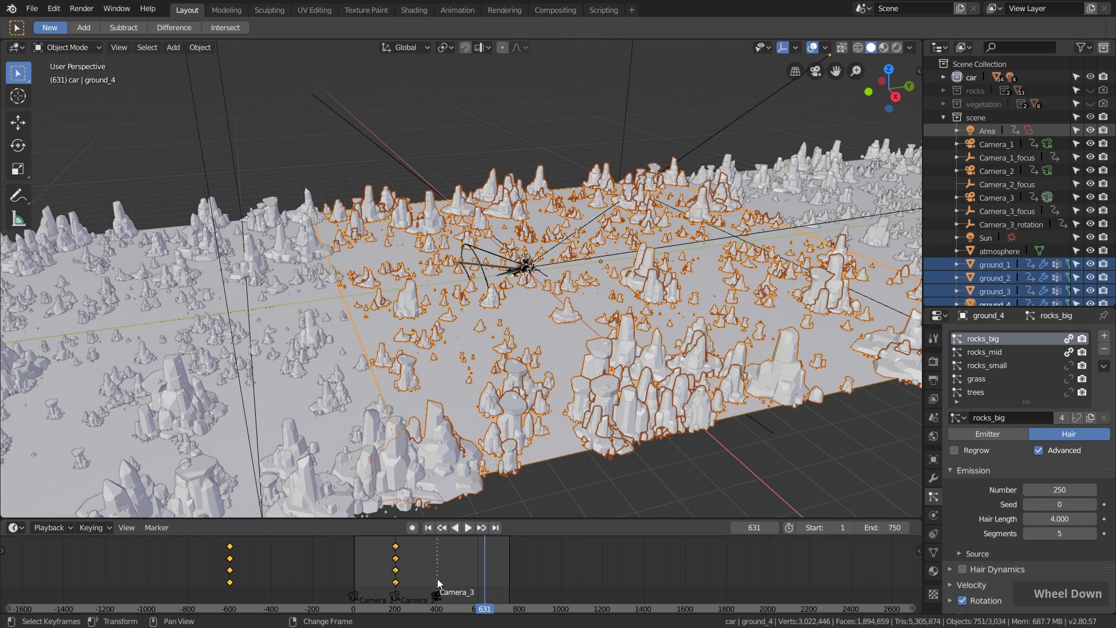
{"action": "right_click", "coordinate": [230, 560]}
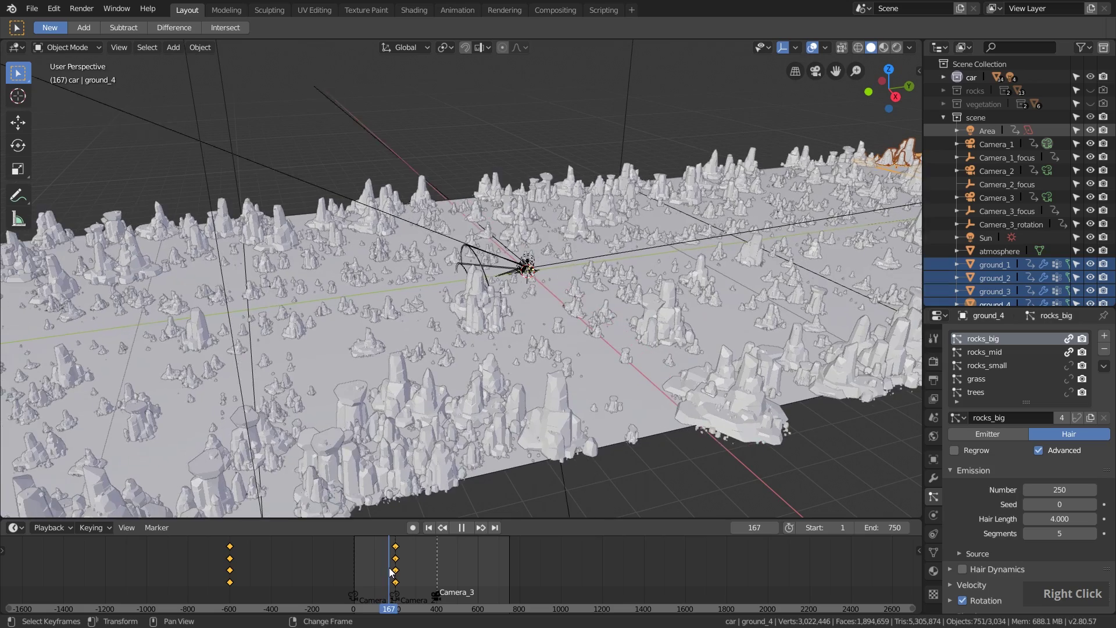
{"action": "scroll", "coordinate": [764, 325], "scroll_direction": "down", "scroll_amount": 5}
{"action": "scroll", "coordinate": [764, 326], "scroll_direction": "up", "scroll_amount": 1}
{"action": "scroll", "coordinate": [763, 326], "scroll_direction": "up", "scroll_amount": 3}
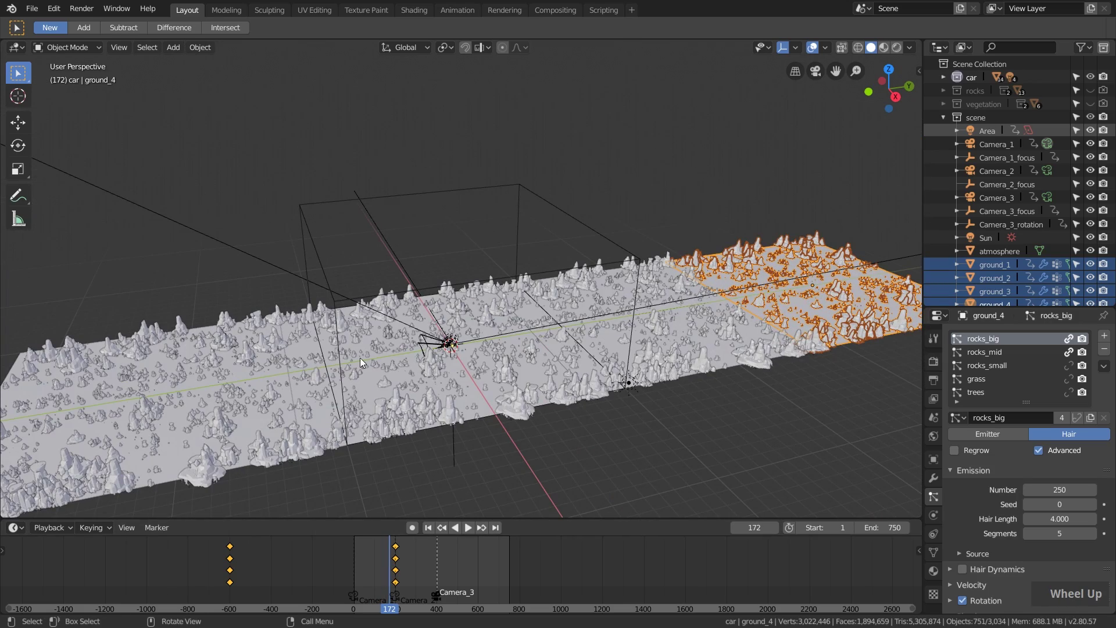
{"action": "scroll", "coordinate": [361, 364], "scroll_direction": "up", "scroll_amount": 2}
In the Animation workspace, set the frame to 199 and scrub the curve to around frame 970.
{"action": "left_click", "coordinate": [453, 11]}
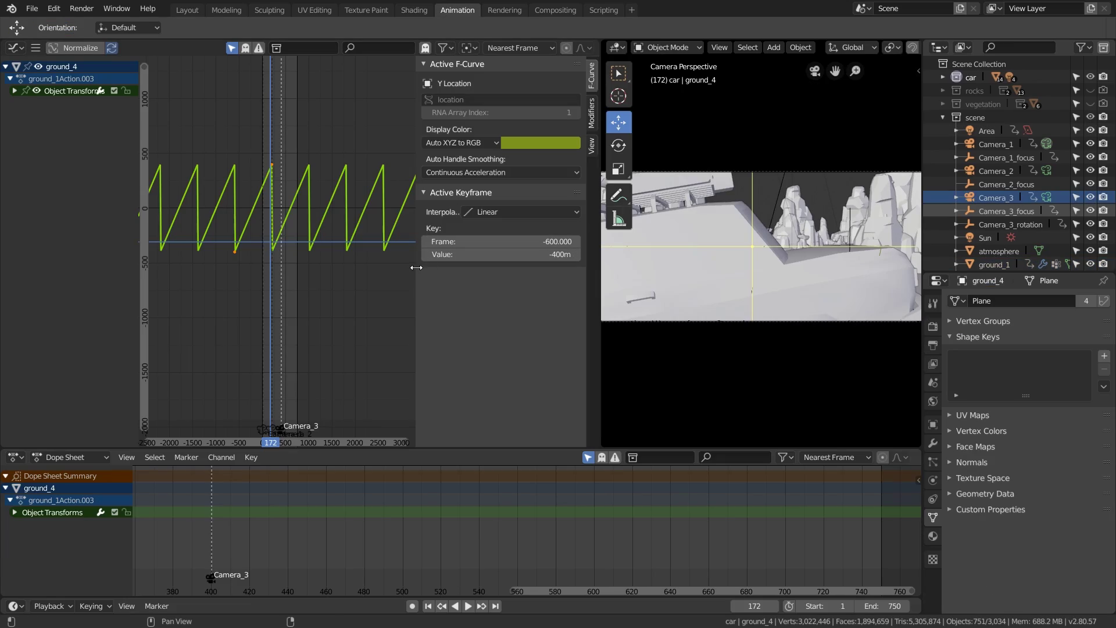
{"action": "scroll", "coordinate": [266, 243], "scroll_direction": "up", "scroll_amount": 4}
{"action": "right_click", "coordinate": [277, 262]}
{"action": "right_click", "coordinate": [278, 260]}
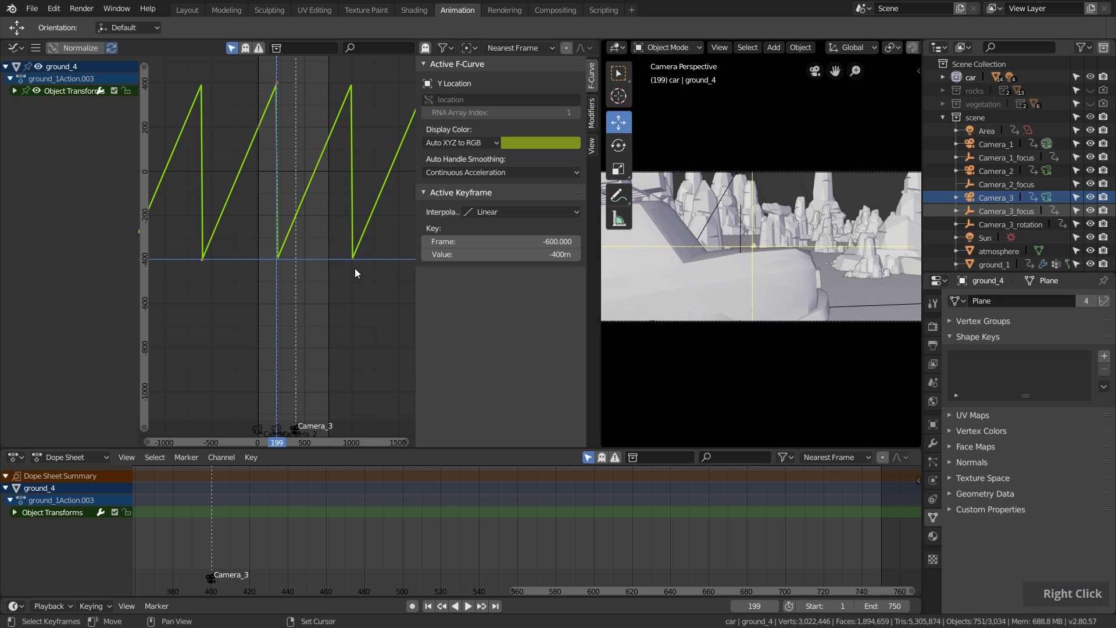
{"action": "middle_click_drag", "start_coordinate": [794, 270], "coordinate": [755, 273], "text": "shift"}
{"action": "right_click_drag", "start_coordinate": [293, 248], "coordinate": [349, 246]}
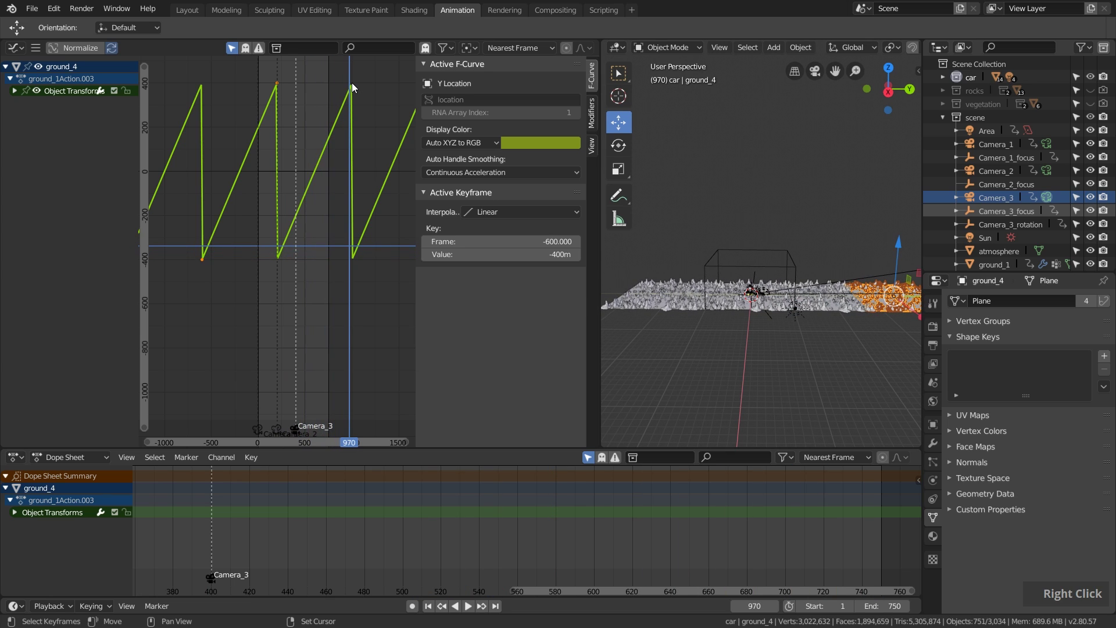
{"action": "right_click_drag", "start_coordinate": [350, 265], "coordinate": [353, 267]}
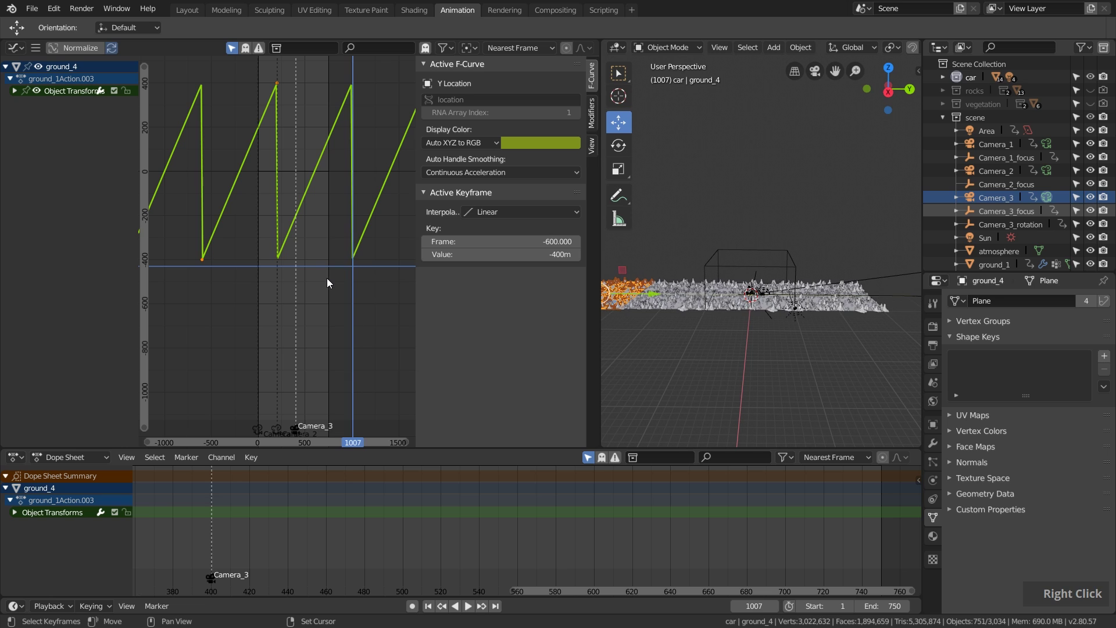
Pan the graph to show repeated cycles and display the curve's Cycles modifier.
{"action": "scroll", "coordinate": [292, 242], "scroll_direction": "down", "scroll_amount": 5}
{"action": "middle_click_drag", "start_coordinate": [291, 244], "coordinate": [274, 267]}
{"action": "scroll", "coordinate": [242, 244], "scroll_direction": "up", "scroll_amount": 3}
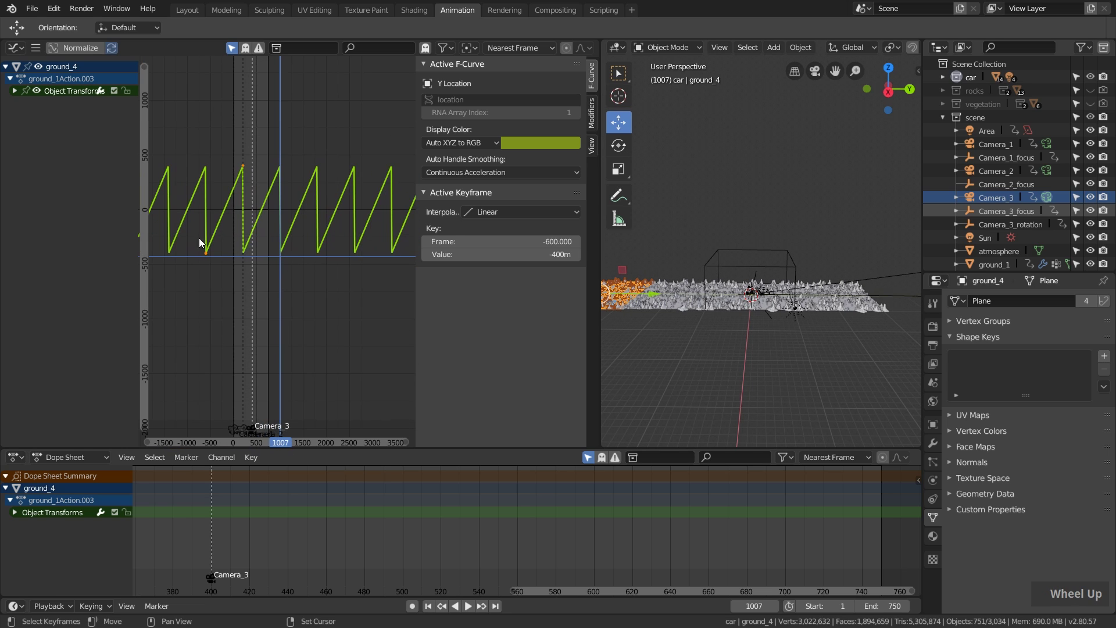
{"action": "left_click", "coordinate": [592, 118]}
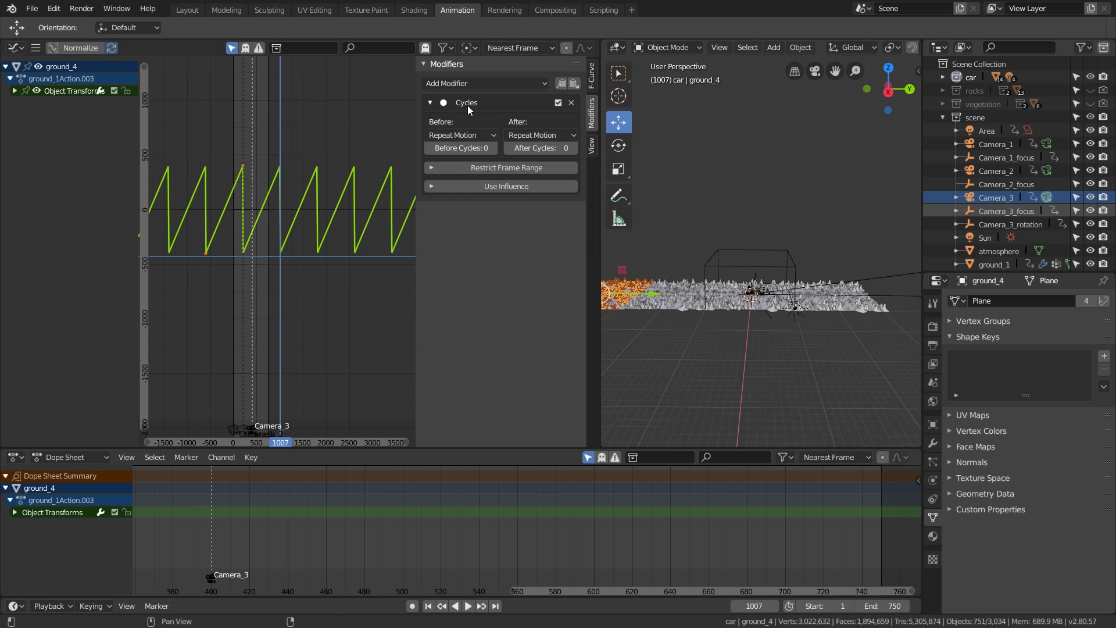
{"action": "right_click_drag", "start_coordinate": [261, 277], "coordinate": [315, 273]}
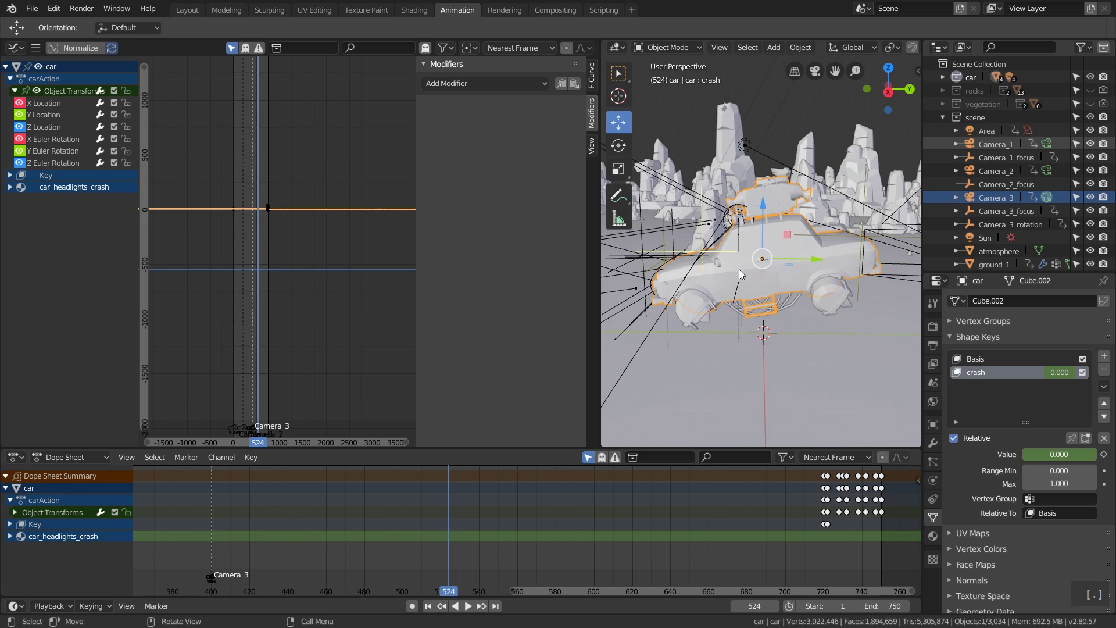
Bring the car's keyframes into view, set frame 221 and isolate the X Euler Rotation curve.
{"action": "scroll", "coordinate": [738, 269], "scroll_direction": "up", "scroll_amount": 2}
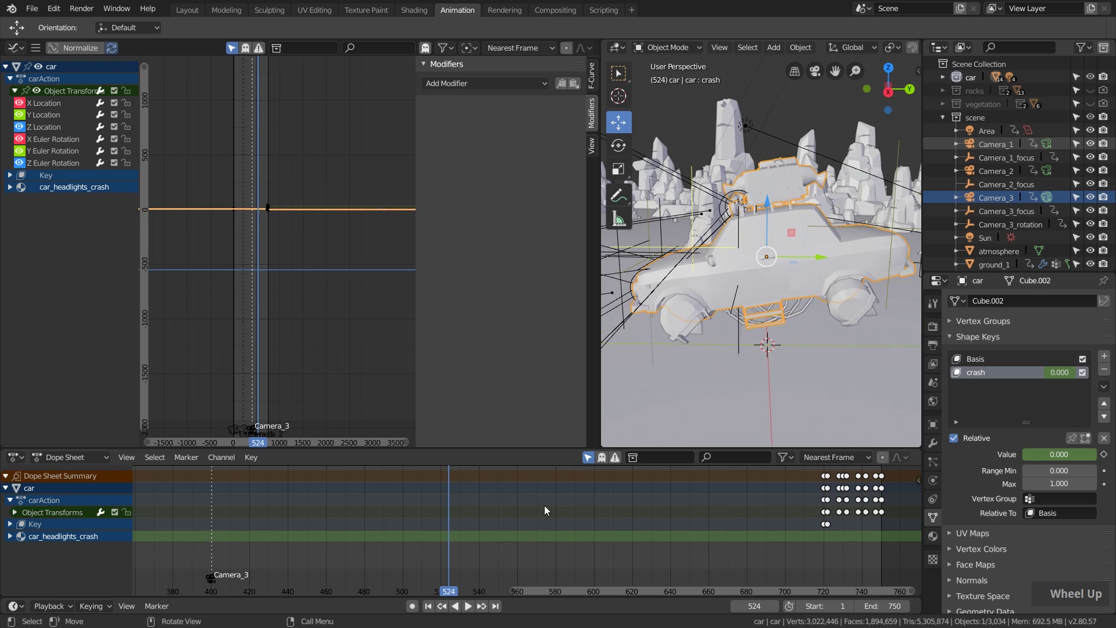
{"action": "middle_click_drag", "start_coordinate": [515, 527], "coordinate": [744, 541]}
{"action": "scroll", "coordinate": [727, 529], "scroll_direction": "down", "scroll_amount": 3}
{"action": "right_click", "coordinate": [393, 521]}
{"action": "middle_click_drag", "start_coordinate": [720, 326], "coordinate": [758, 280]}
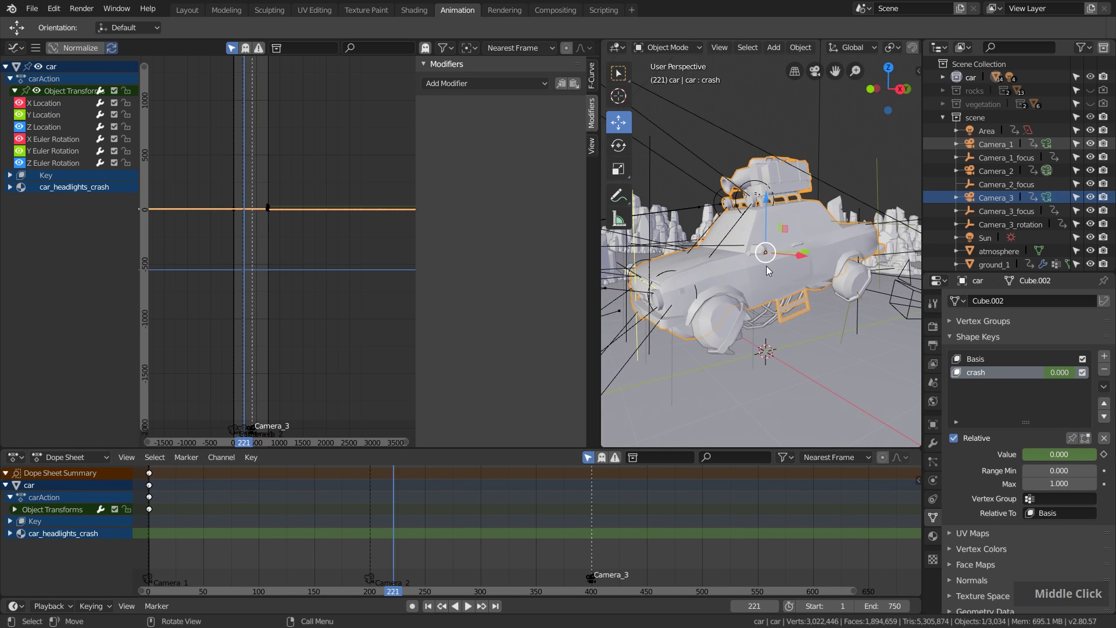
{"action": "left_click", "coordinate": [54, 154]}
{"action": "double_click", "coordinate": [53, 141]}
{"action": "scroll", "coordinate": [246, 214], "scroll_direction": "up", "scroll_amount": 7}
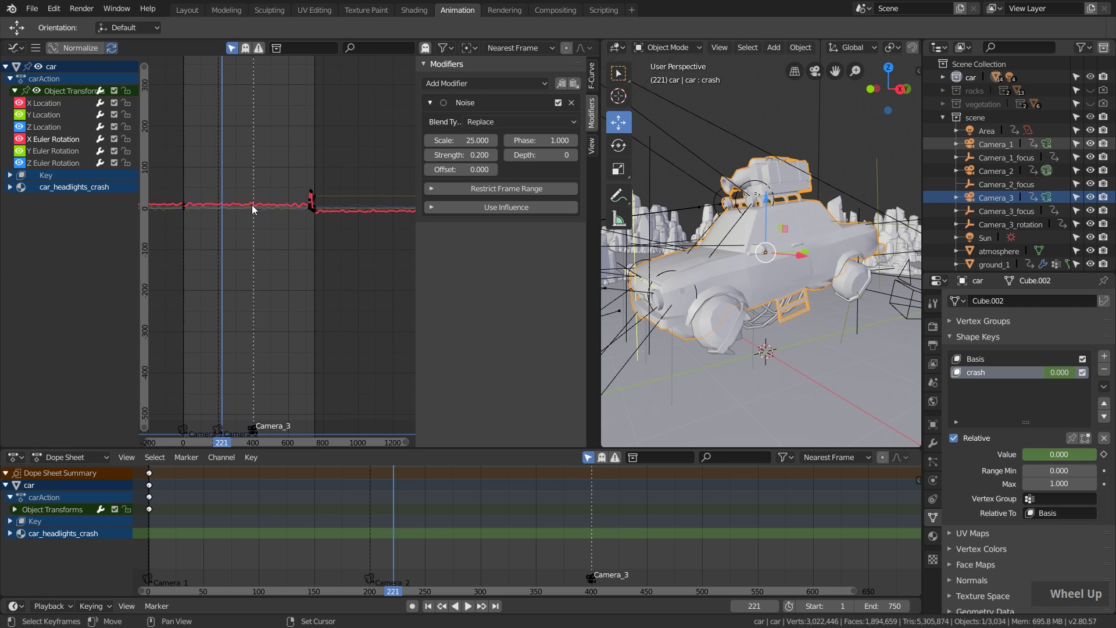
{"action": "scroll", "coordinate": [251, 204], "scroll_direction": "up", "scroll_amount": 8}
Toggle the Noise modifier and inspect Noise on X Location, X and Y Euler Rotation at frame 399.
{"action": "double_click", "coordinate": [559, 103]}
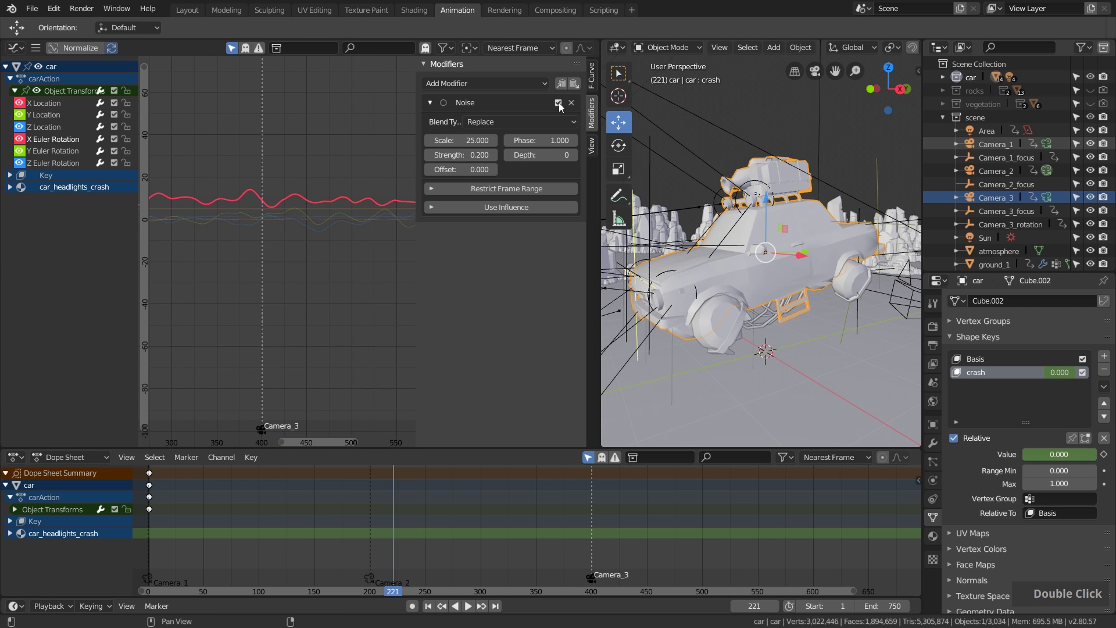
{"action": "right_click_drag", "start_coordinate": [258, 238], "coordinate": [261, 235]}
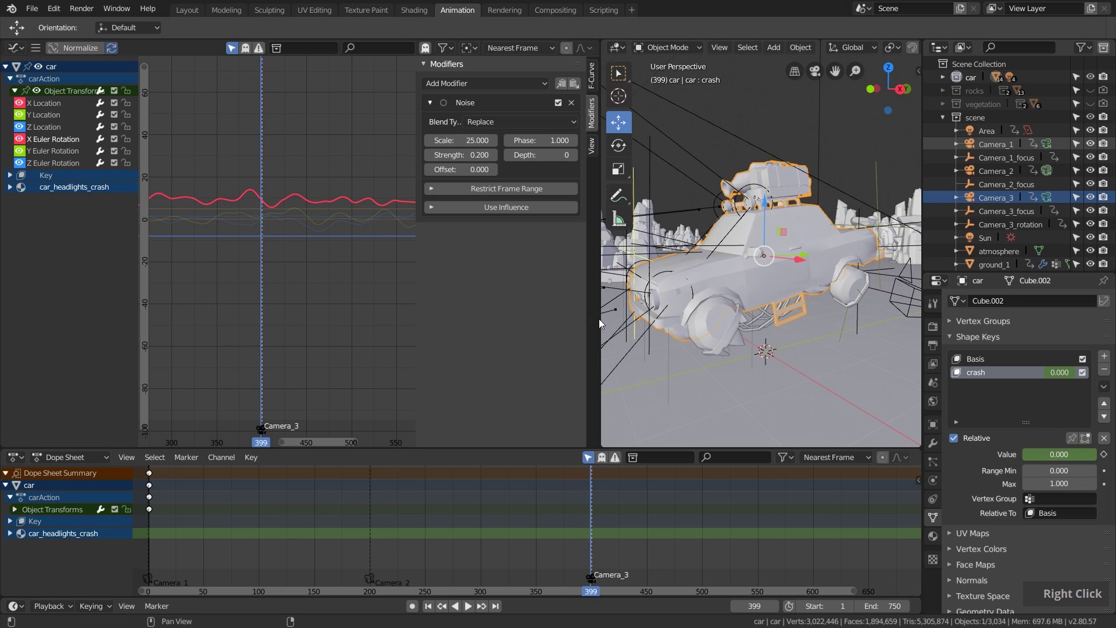
{"action": "double_click", "coordinate": [47, 106]}
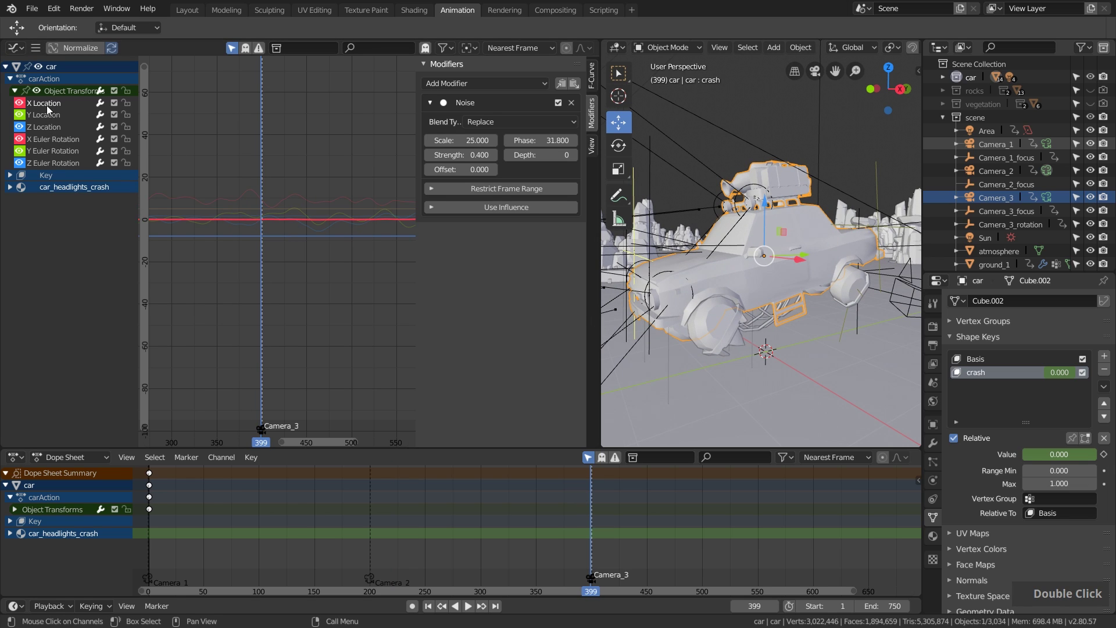
{"action": "double_click", "coordinate": [45, 139]}
{"action": "double_click", "coordinate": [44, 151]}
Play from around frame 120, select the car's front-left nozzle, and stop playback.
{"action": "key", "text": "space"}
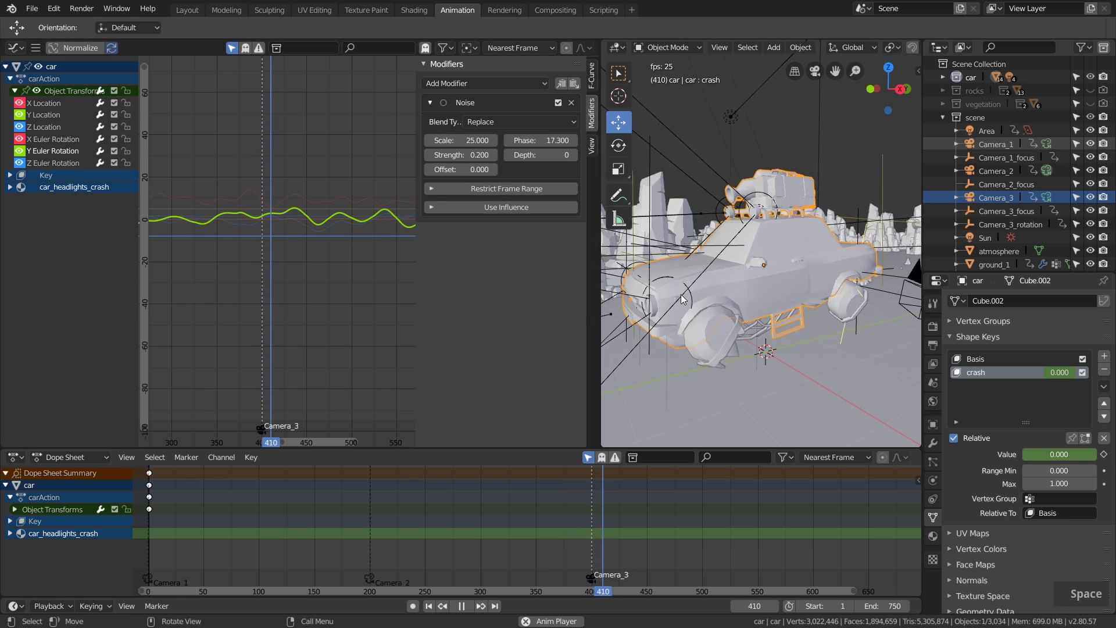
{"action": "right_click", "coordinate": [282, 523]}
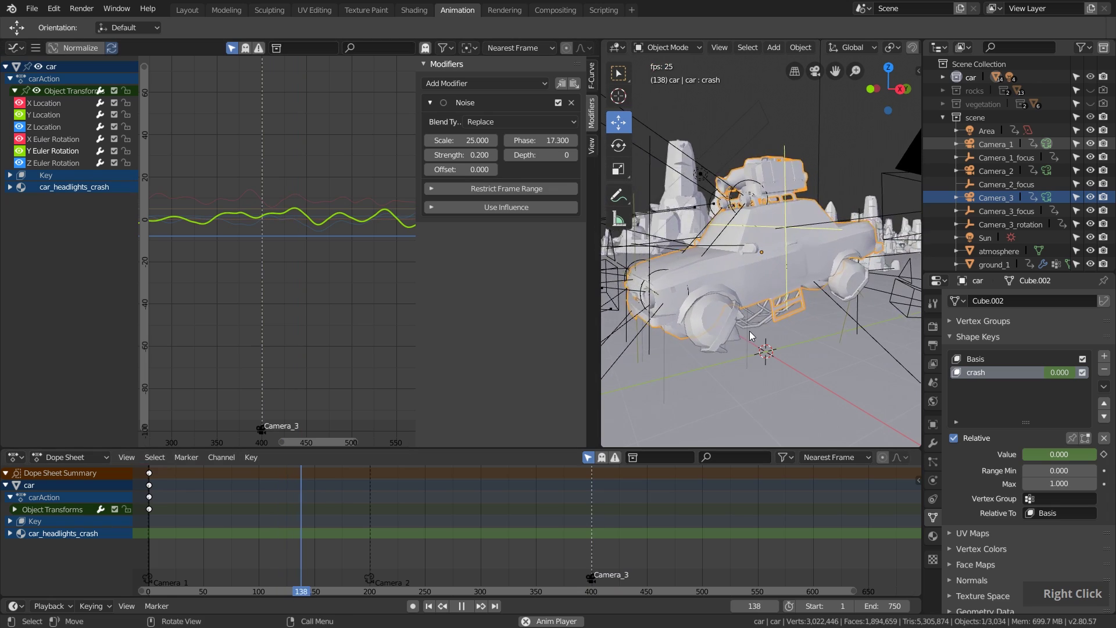
{"action": "middle_click_drag", "start_coordinate": [750, 330], "coordinate": [811, 323]}
{"action": "scroll", "coordinate": [812, 324], "scroll_direction": "up", "scroll_amount": 3}
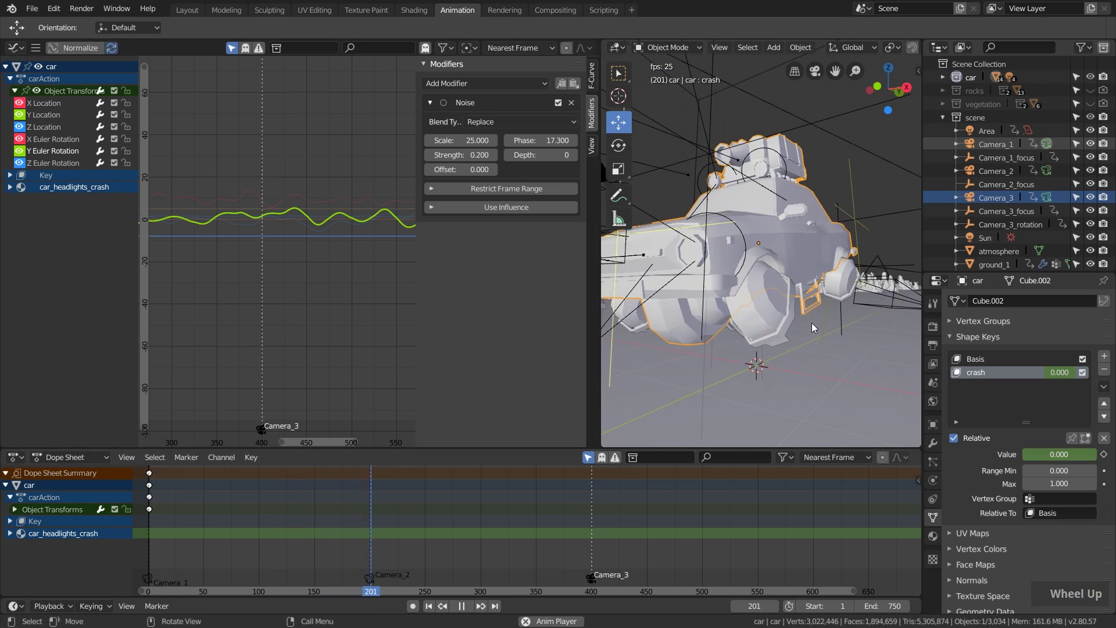
{"action": "left_click", "coordinate": [765, 306]}
{"action": "middle_click_drag", "start_coordinate": [835, 333], "coordinate": [814, 317]}
{"action": "key", "text": "space"}
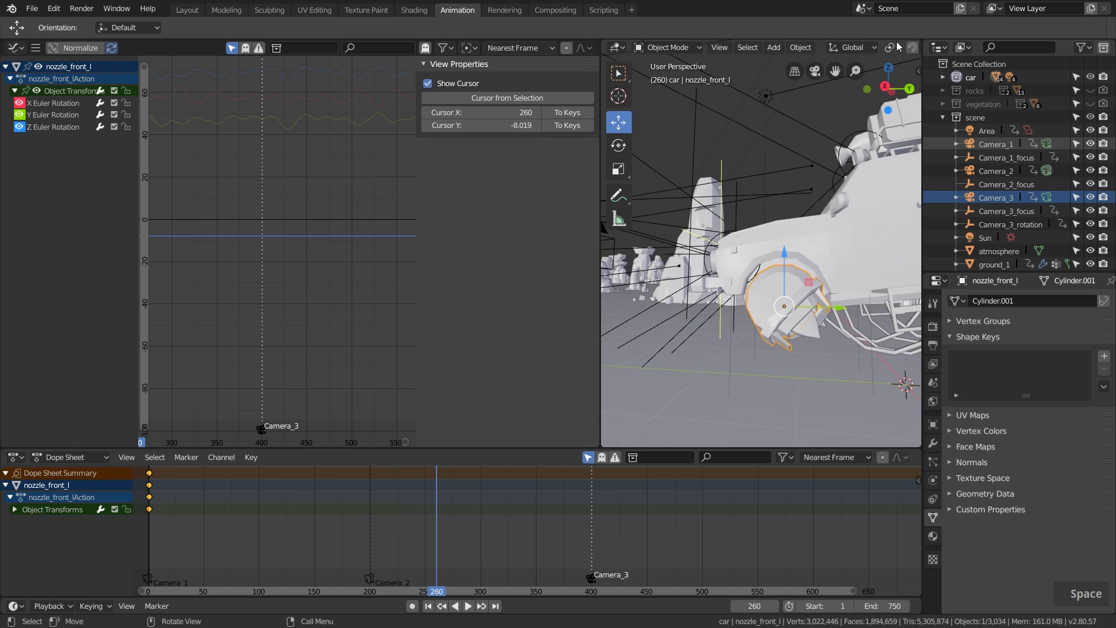
Select the nozzle's fire cone and view its X Scale Noise modifier, trying then cancelling an X scale.
{"action": "middle_click_drag", "start_coordinate": [895, 42], "coordinate": [809, 47]}
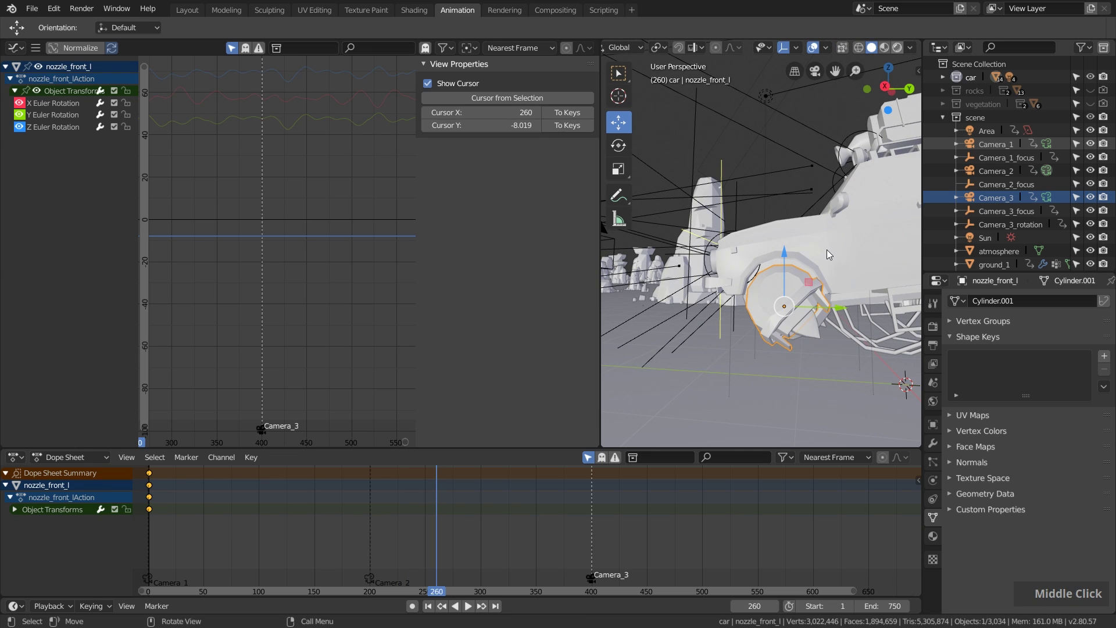
{"action": "scroll", "coordinate": [769, 333], "scroll_direction": "up", "scroll_amount": 2}
{"action": "left_click", "coordinate": [786, 323]}
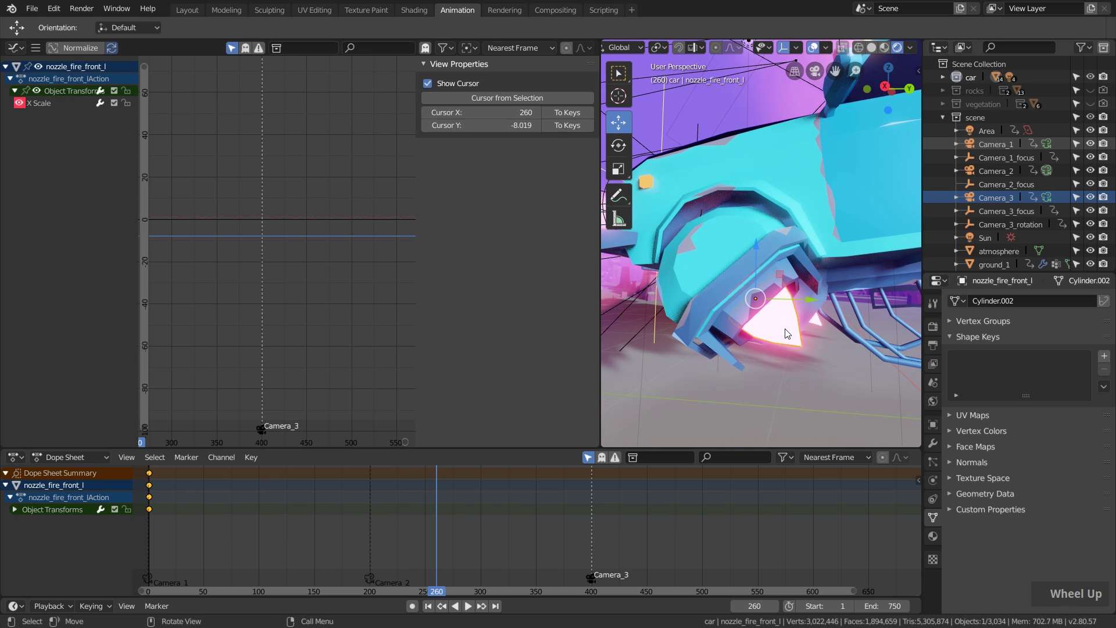
{"action": "left_click", "coordinate": [33, 104]}
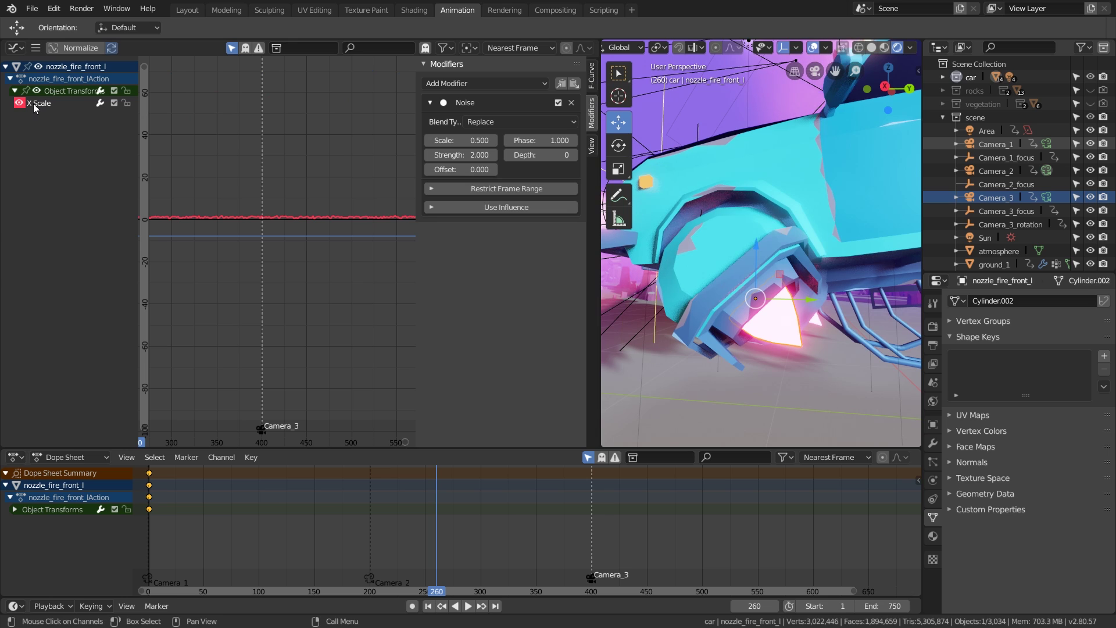
{"action": "scroll", "coordinate": [266, 259], "scroll_direction": "up", "scroll_amount": 3}
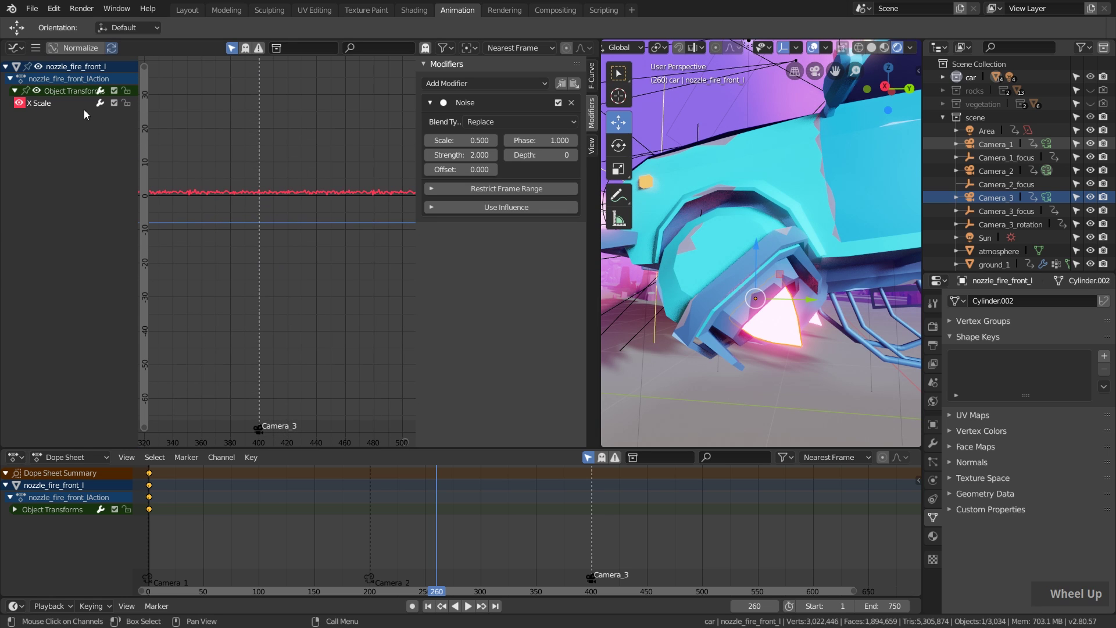
{"action": "key", "text": "s"}
{"action": "key", "text": "x"}
{"action": "key", "text": "x"}
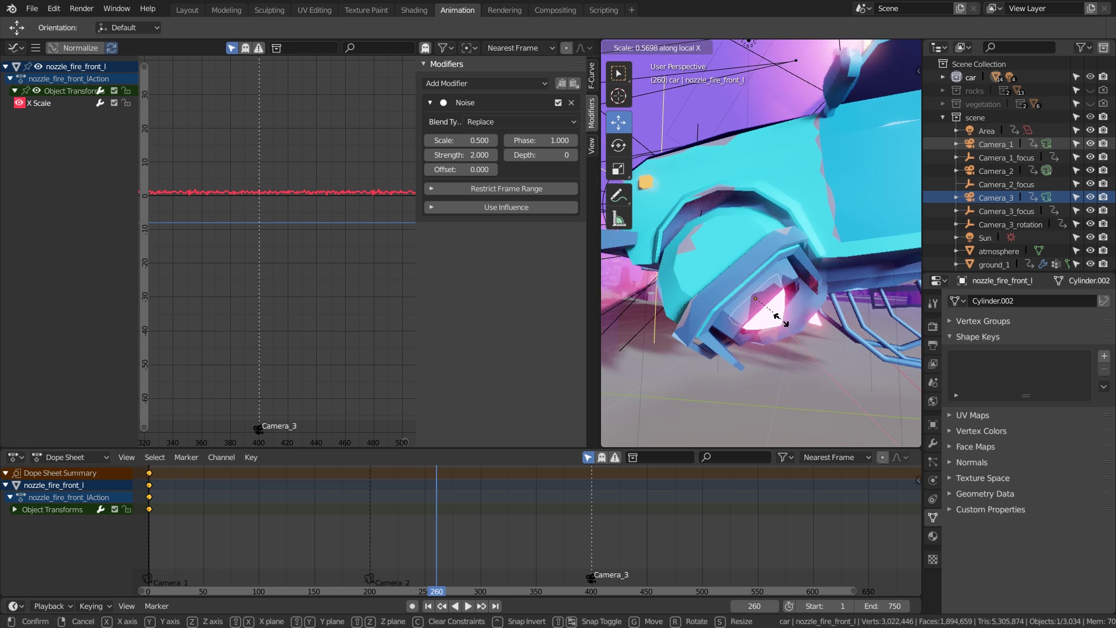
{"action": "right_click", "coordinate": [798, 341]}
Play to frame 420 framing the whole car, deselect all, and replay from about frame 80.
{"action": "key", "text": "space"}
{"action": "scroll", "coordinate": [824, 246], "scroll_direction": "down", "scroll_amount": 2}
{"action": "middle_click_drag", "start_coordinate": [824, 245], "coordinate": [765, 270], "text": "shift"}
{"action": "scroll", "coordinate": [712, 249], "scroll_direction": "down", "scroll_amount": 4}
{"action": "key", "text": "space"}
{"action": "key", "text": "space"}
{"action": "key", "text": "space"}
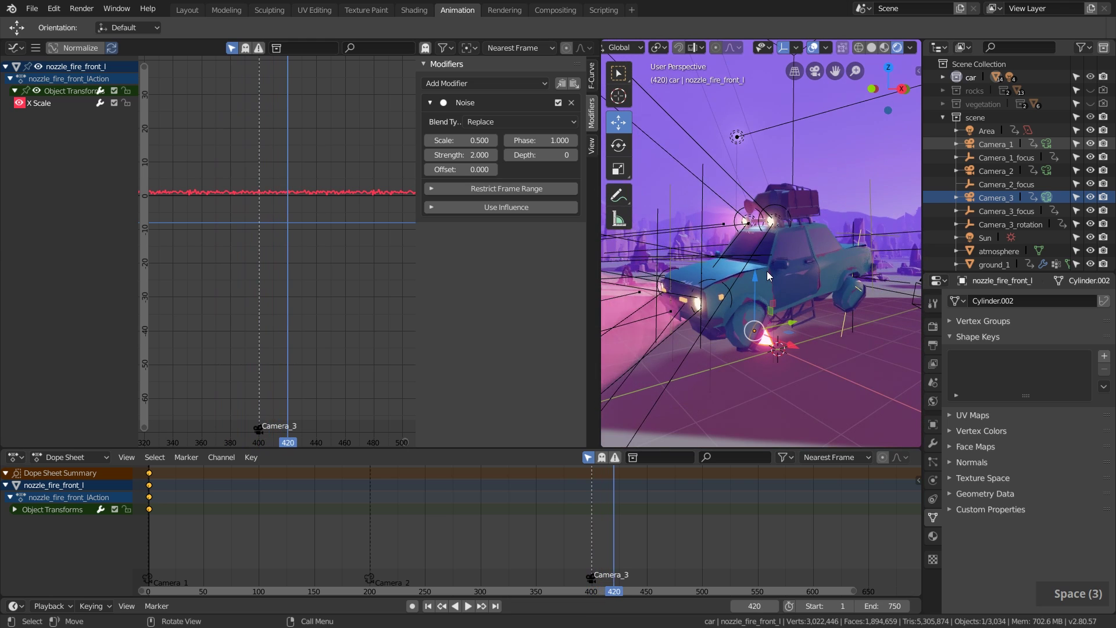
{"action": "key", "text": "a"}
{"action": "key", "text": "a"}
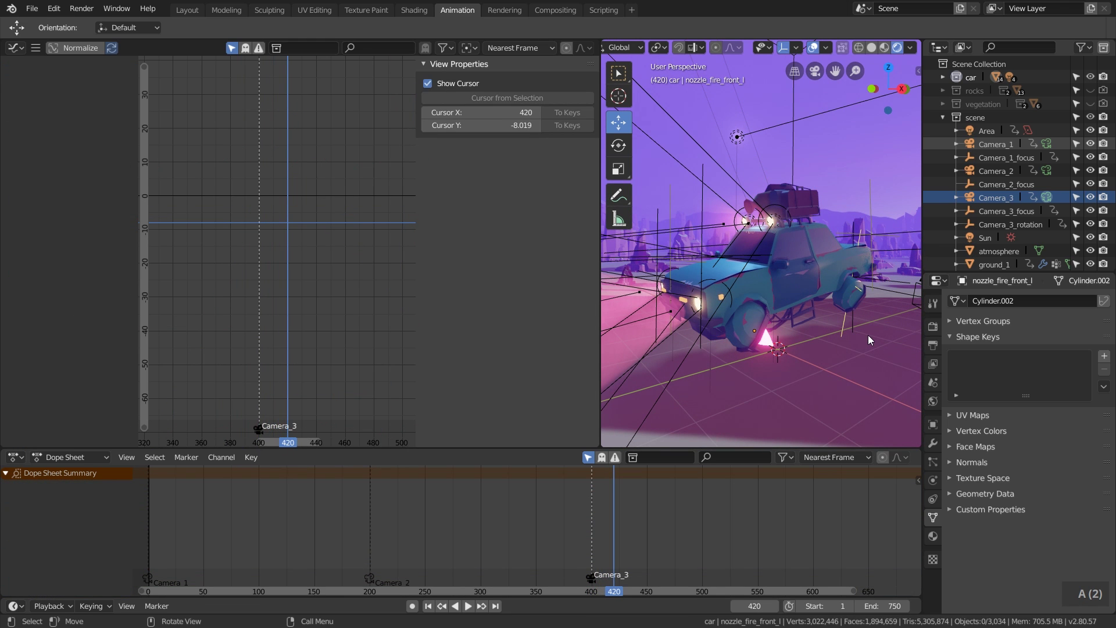
{"action": "key", "text": "space"}
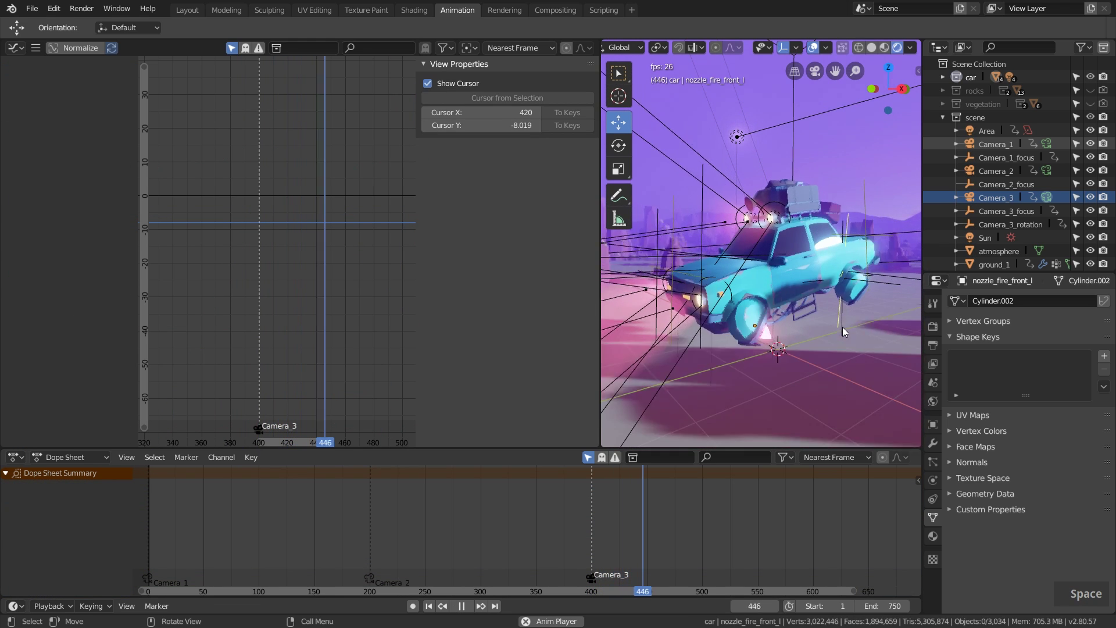
{"action": "right_click", "coordinate": [234, 509]}
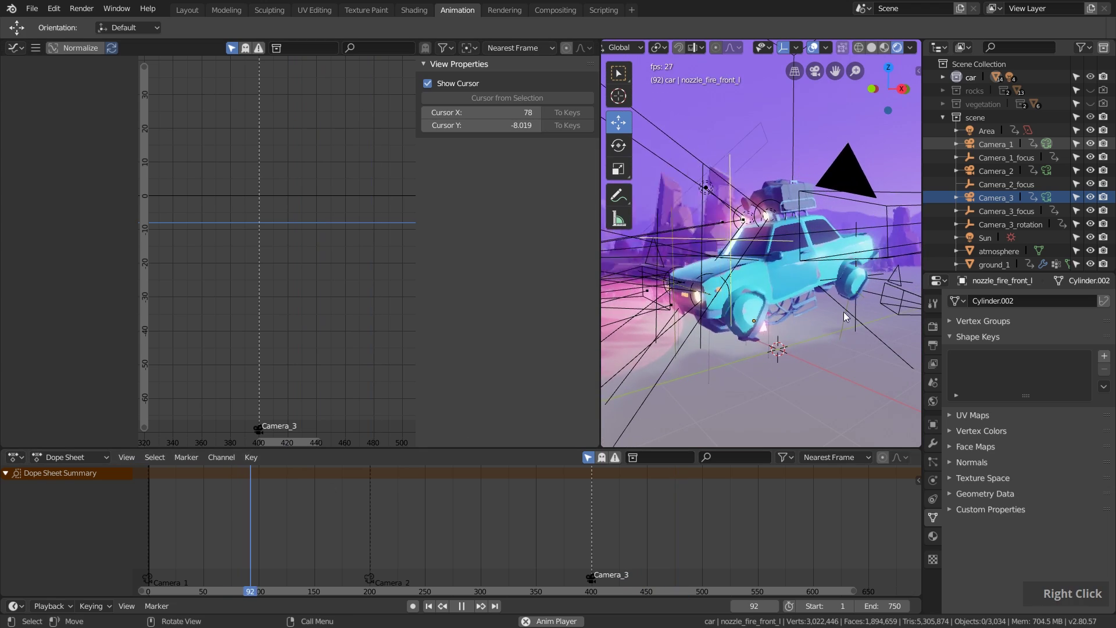
{"action": "middle_click_drag", "start_coordinate": [843, 295], "coordinate": [831, 273]}
{"action": "scroll", "coordinate": [790, 300], "scroll_direction": "down", "scroll_amount": 3}
Pause playback and make ground_1 the active object.
{"action": "key", "text": "space"}
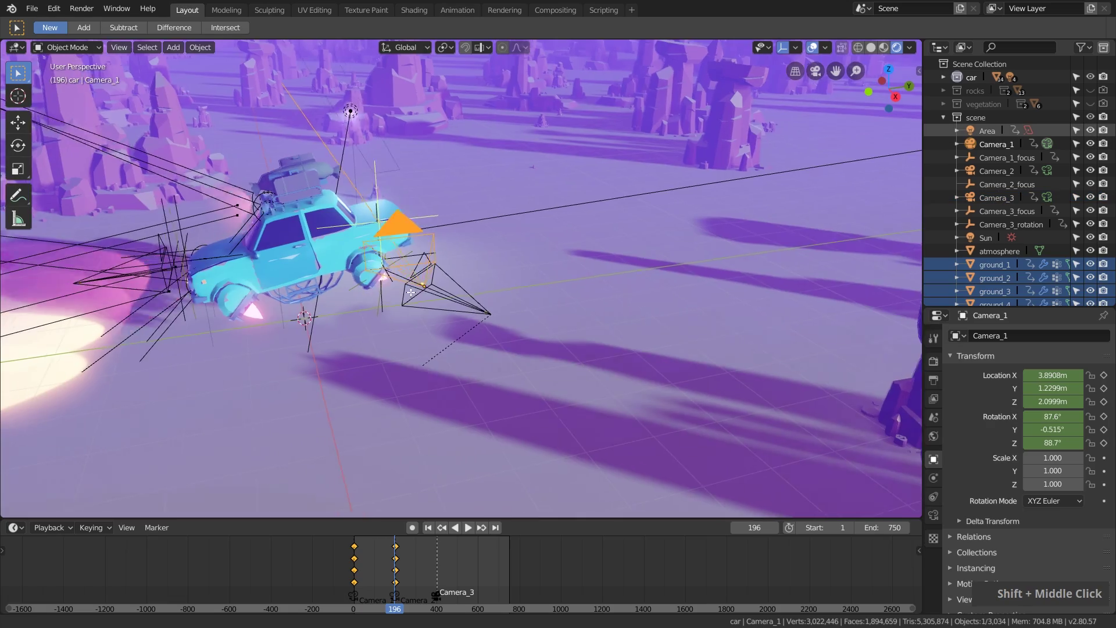
{"action": "middle_click_drag", "start_coordinate": [523, 279], "coordinate": [655, 264], "text": "shift"}
{"action": "left_click", "coordinate": [647, 265]}
{"action": "middle_click_drag", "start_coordinate": [669, 304], "coordinate": [665, 305], "text": "ctrl"}
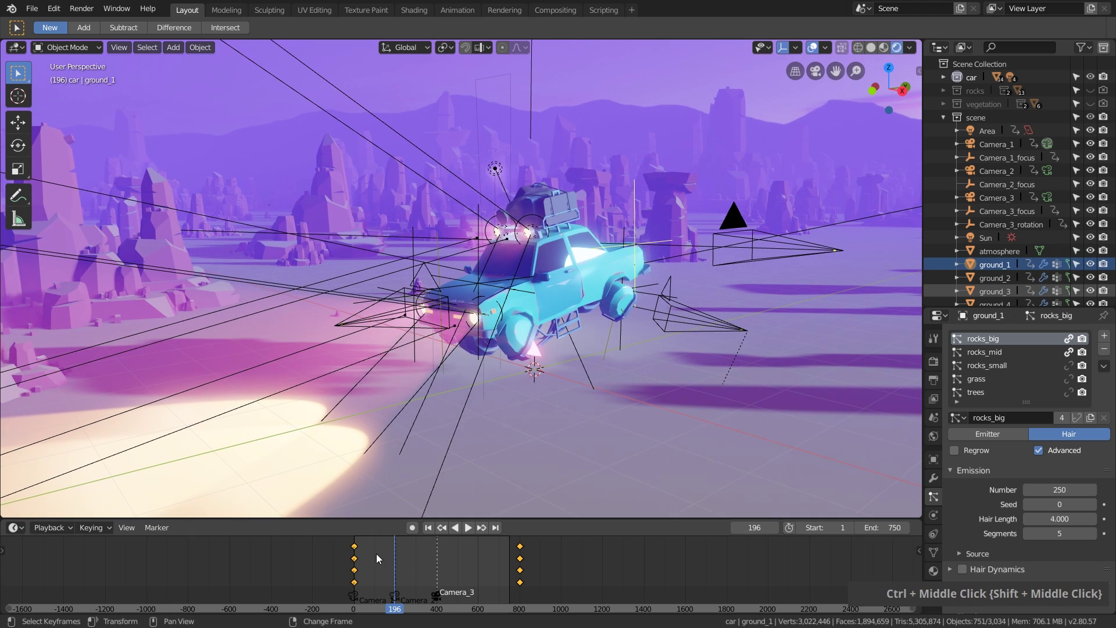
{"action": "scroll", "coordinate": [413, 577], "scroll_direction": "up", "scroll_amount": 3}
{"action": "scroll", "coordinate": [413, 577], "scroll_direction": "down", "scroll_amount": 3}
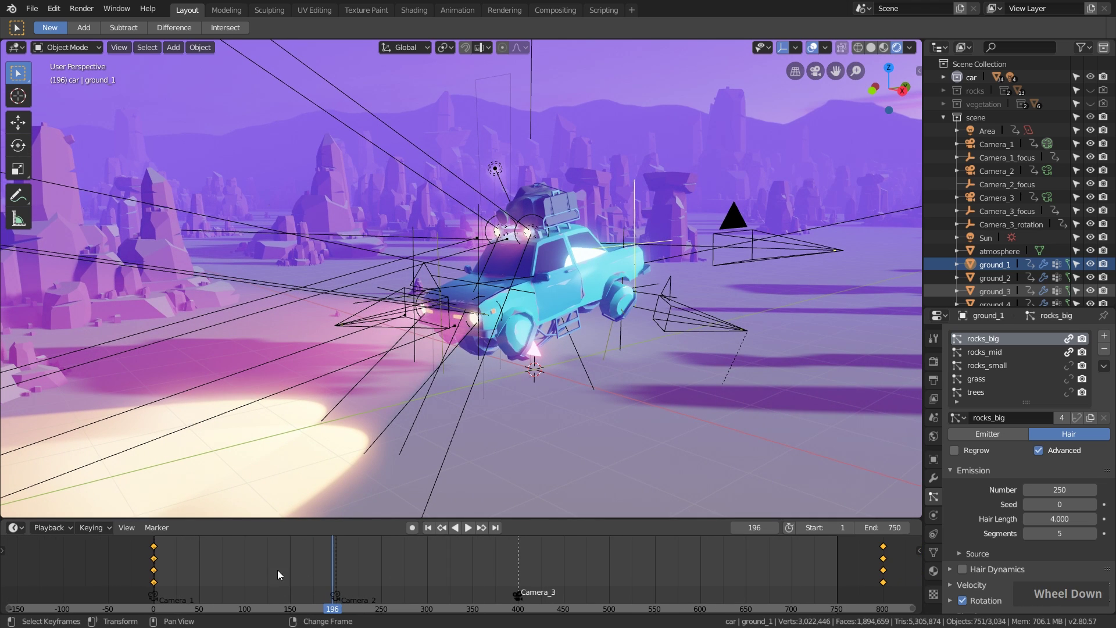
Bind cameras to markers, look through the scene camera, and play from the start to about frame 198.
{"action": "left_click", "coordinate": [156, 527]}
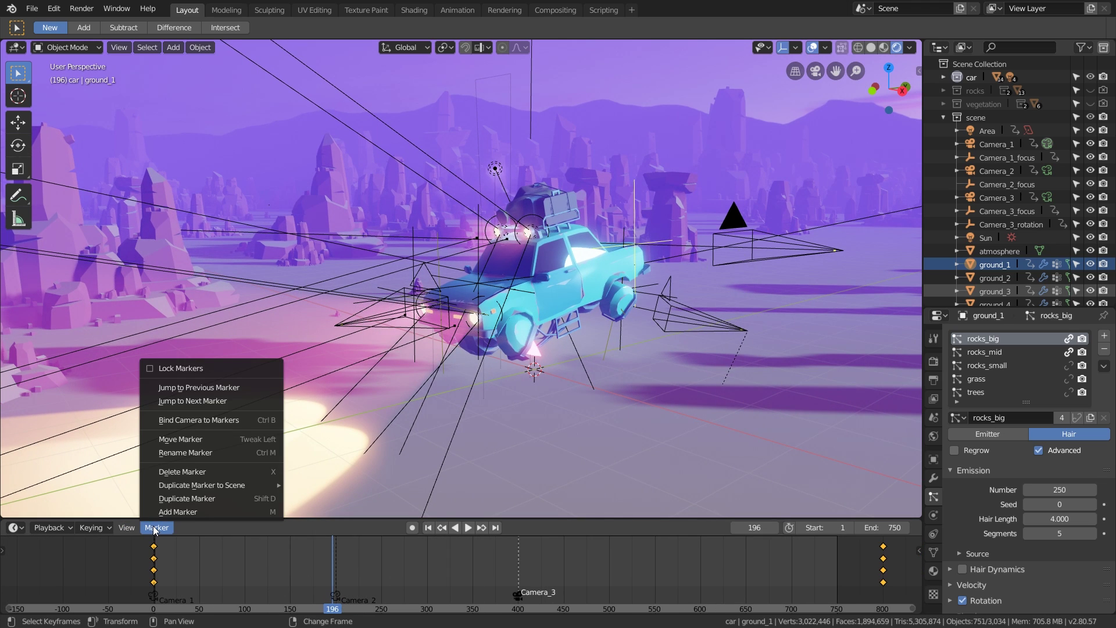
{"action": "left_click", "coordinate": [200, 421]}
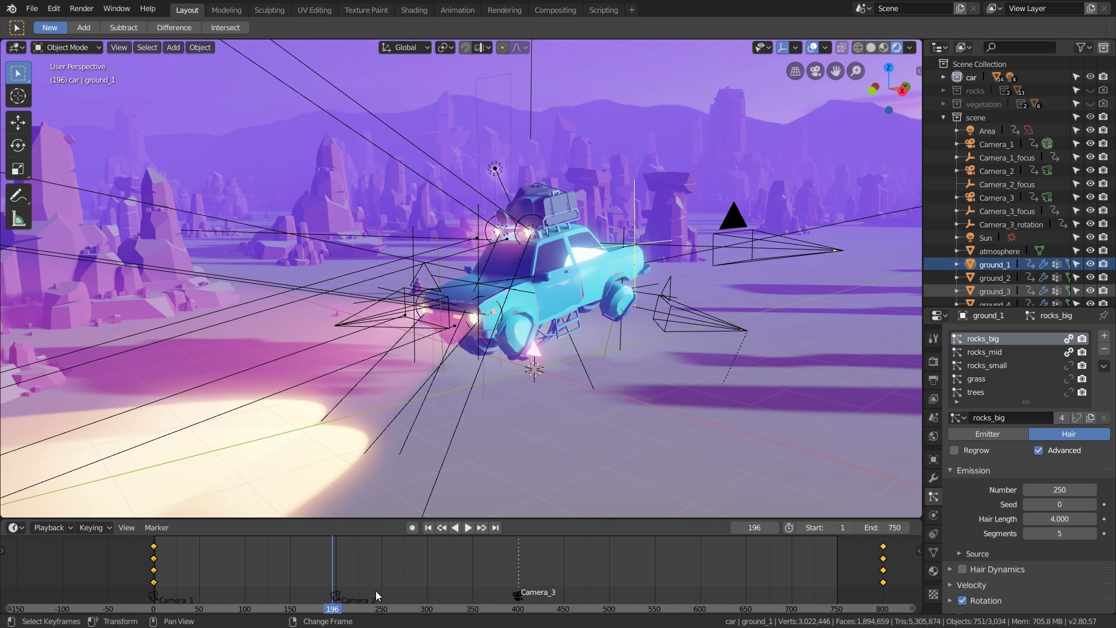
{"action": "mouse_move", "coordinate": [324, 591]}
{"action": "right_mouse_down"}
{"action": "mouse_move", "coordinate": [345, 586]}
{"action": "mouse_move", "coordinate": [326, 585]}
{"action": "right_mouse_up"}
{"action": "key", "text": "KP_0"}
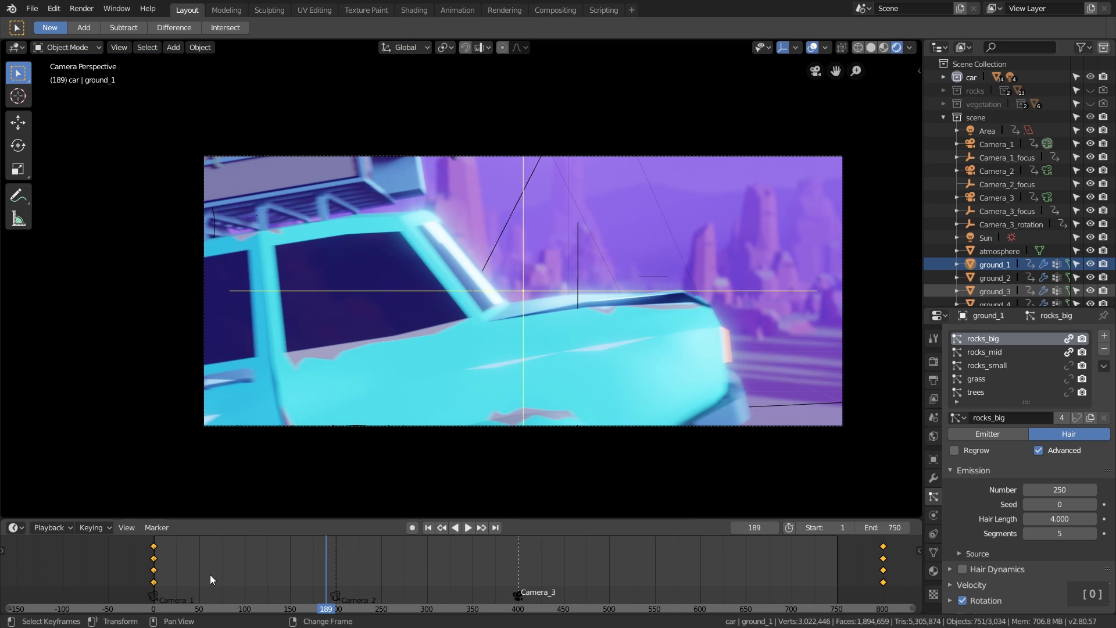
{"action": "right_click", "coordinate": [159, 576]}
{"action": "key", "text": "space"}
{"action": "right_click_drag", "start_coordinate": [173, 575], "coordinate": [314, 557]}
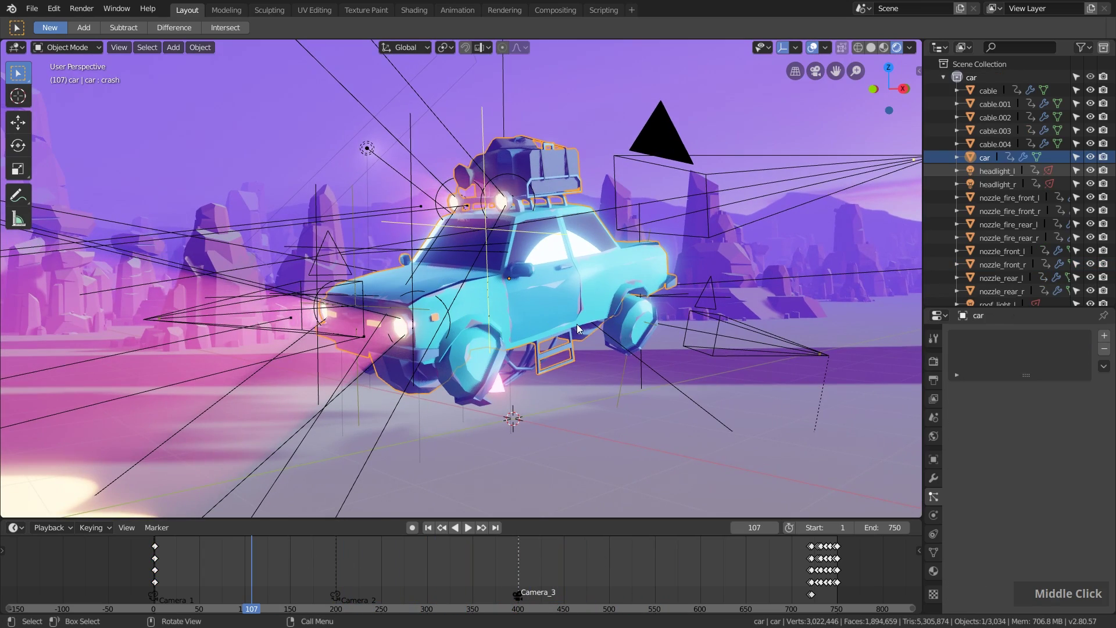
Orbit and zoom around the car to view it from the side.
{"action": "middle_click_drag", "start_coordinate": [576, 323], "coordinate": [571, 331]}
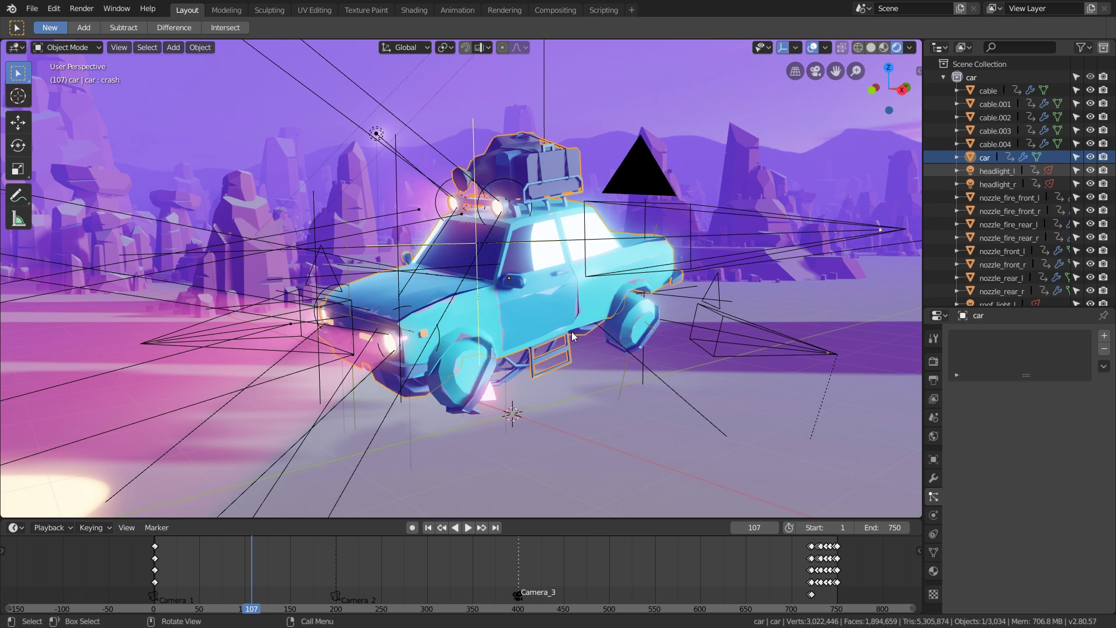
{"action": "middle_click_drag", "start_coordinate": [549, 327], "coordinate": [731, 389]}
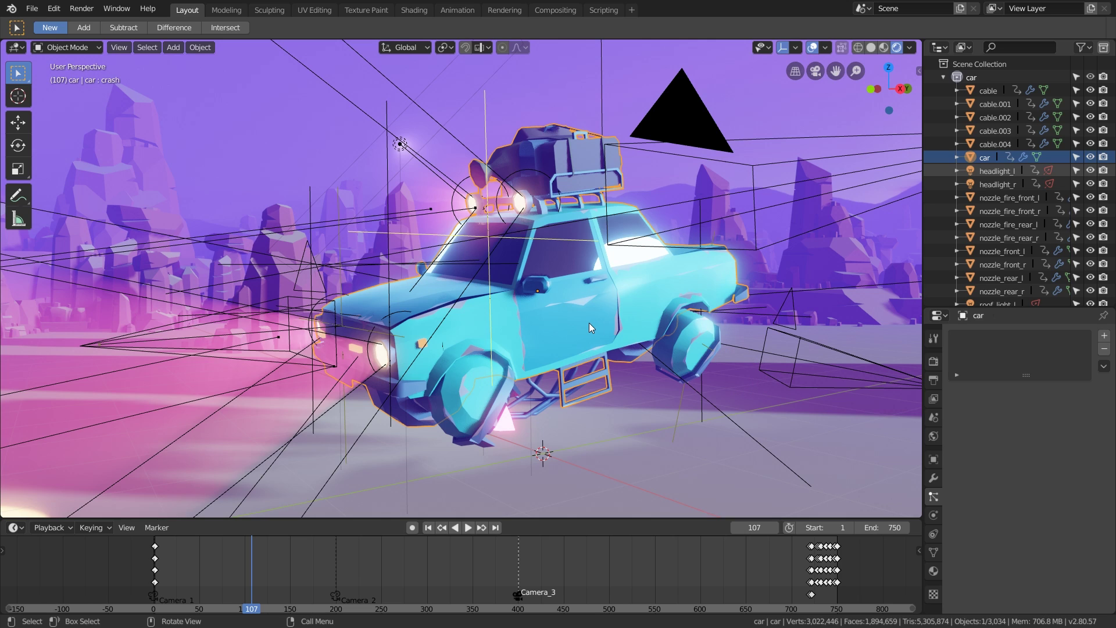
{"action": "middle_click_drag", "start_coordinate": [744, 389], "coordinate": [626, 348]}
Show the car's material slots and inspect the car_license_plates surface settings.
{"action": "key", "text": "Tab"}
{"action": "key", "text": "Tab"}
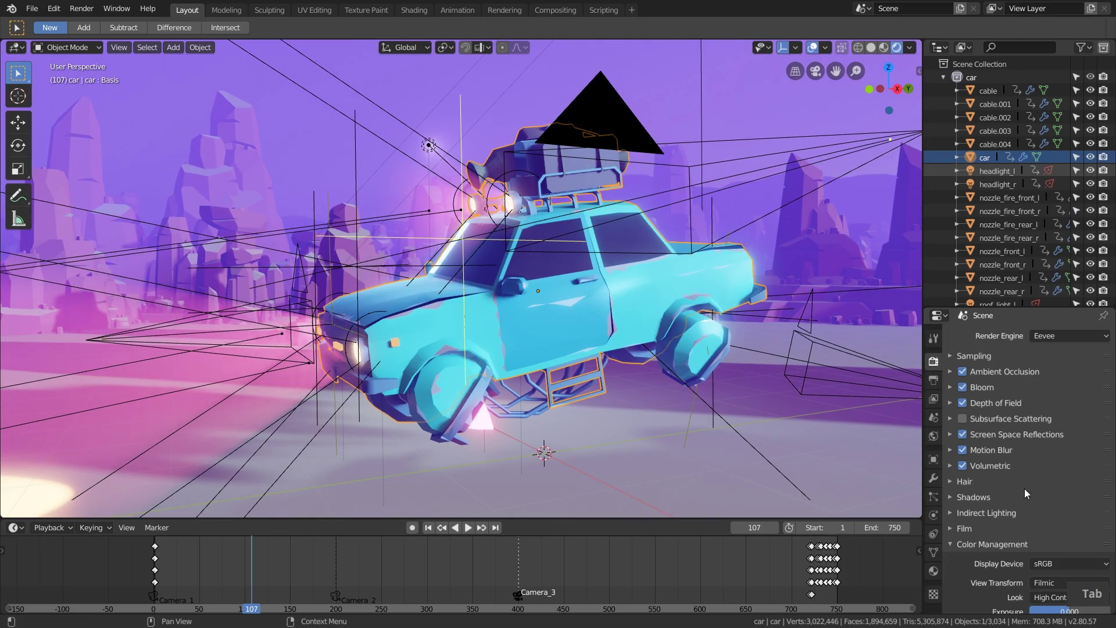
{"action": "left_click", "coordinate": [934, 571]}
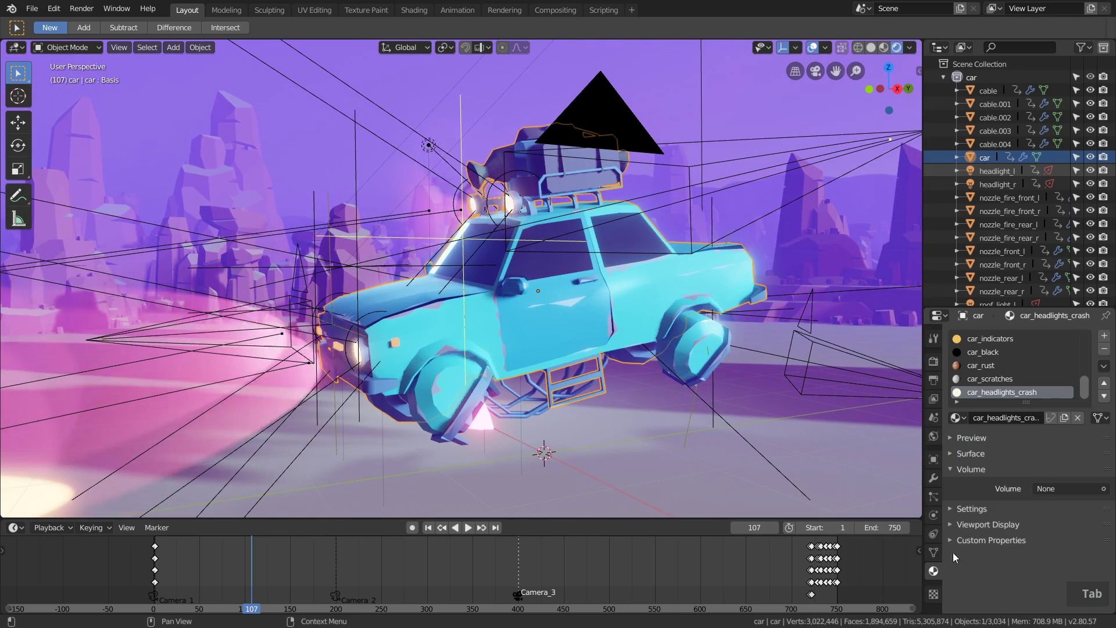
{"action": "scroll", "coordinate": [1001, 373], "scroll_direction": "up", "scroll_amount": 2}
{"action": "scroll", "coordinate": [1001, 373], "scroll_direction": "up", "scroll_amount": 3}
{"action": "left_click", "coordinate": [995, 353]}
{"action": "left_click", "coordinate": [962, 469]}
{"action": "double_click", "coordinate": [965, 454]}
Check car_headlights' Emission at strength 5.000 and car_secondary_color, then frame the car's side.
{"action": "left_click", "coordinate": [997, 391]}
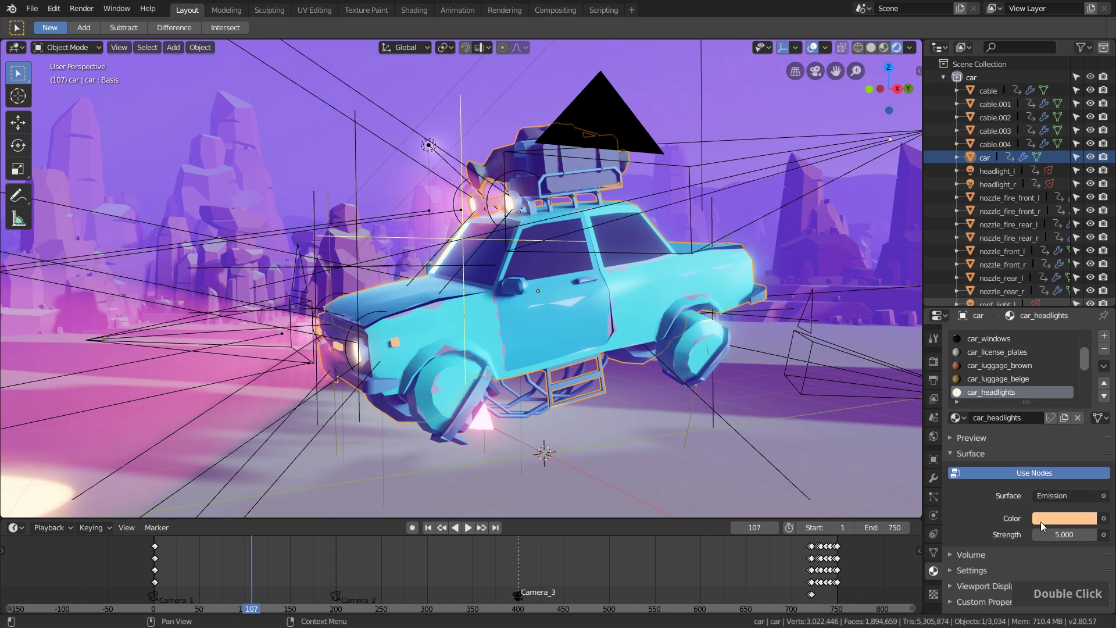
{"action": "scroll", "coordinate": [1001, 372], "scroll_direction": "up", "scroll_amount": 3}
{"action": "left_click", "coordinate": [1001, 352]}
{"action": "middle_click_drag", "start_coordinate": [388, 362], "coordinate": [464, 375]}
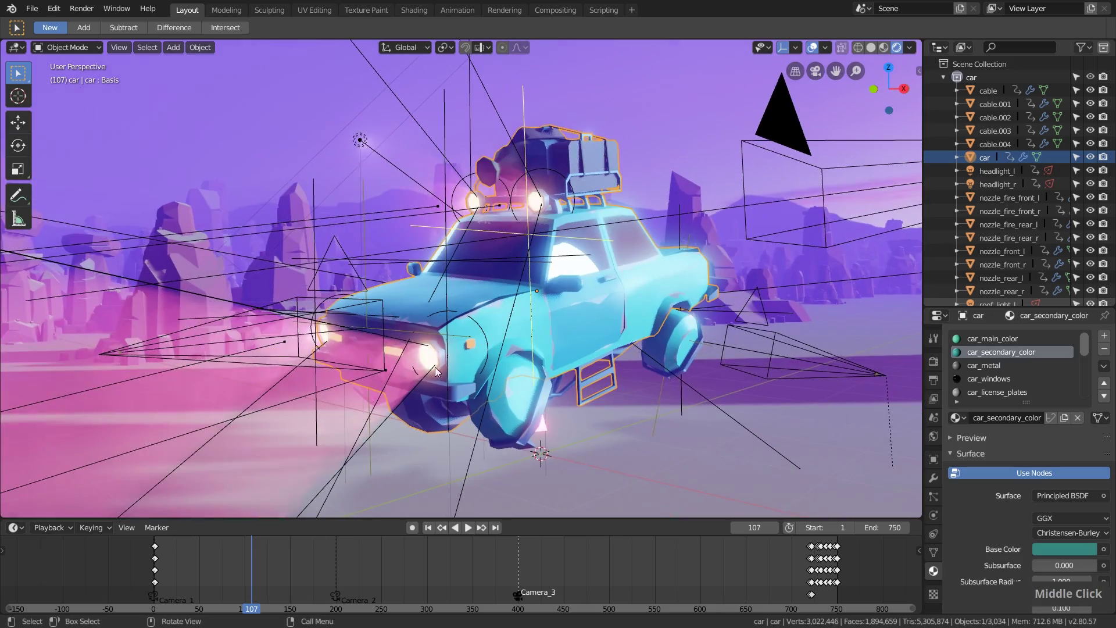
{"action": "scroll", "coordinate": [990, 377], "scroll_direction": "down", "scroll_amount": 6, "text": "ctrl"}
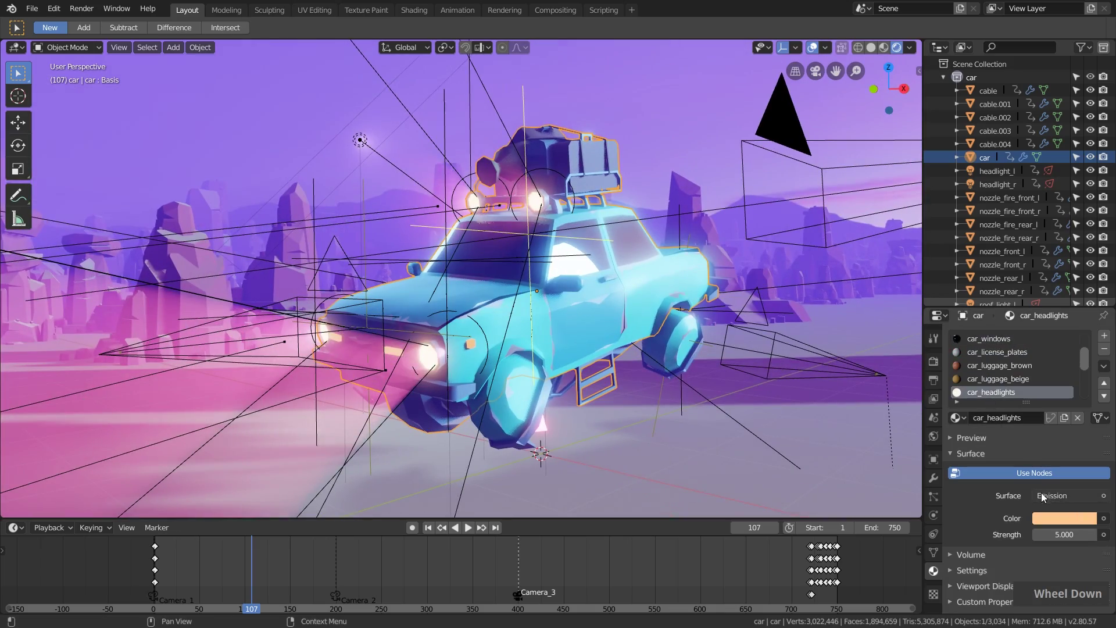
{"action": "middle_click_drag", "start_coordinate": [500, 308], "coordinate": [803, 290], "text": "shift"}
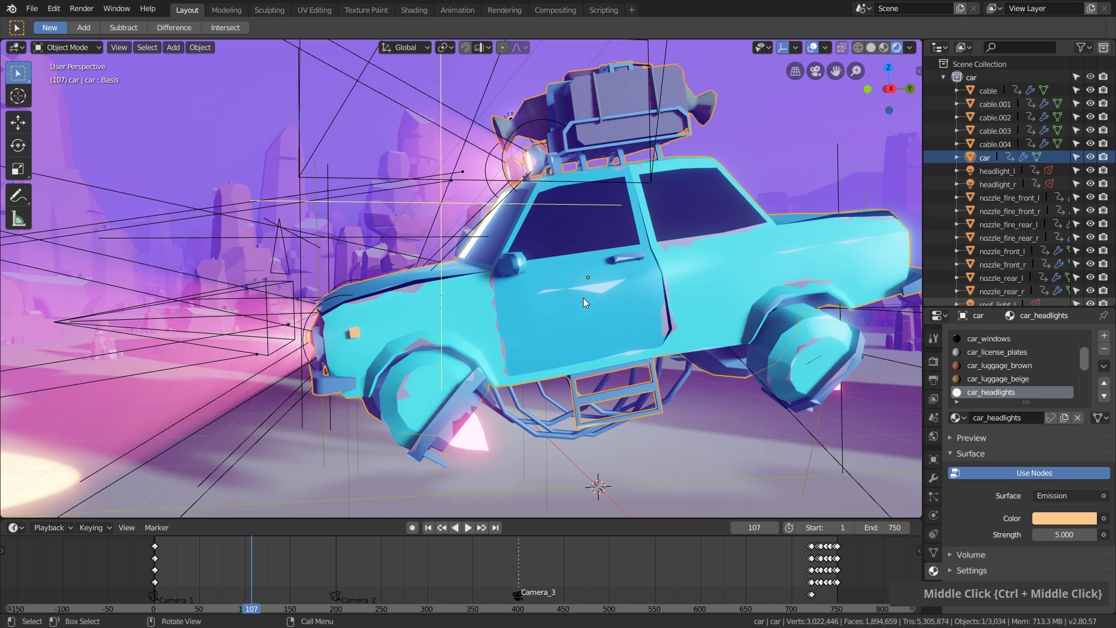
{"action": "key", "text": "Tab"}
{"action": "middle_click_drag", "start_coordinate": [591, 308], "coordinate": [575, 326]}
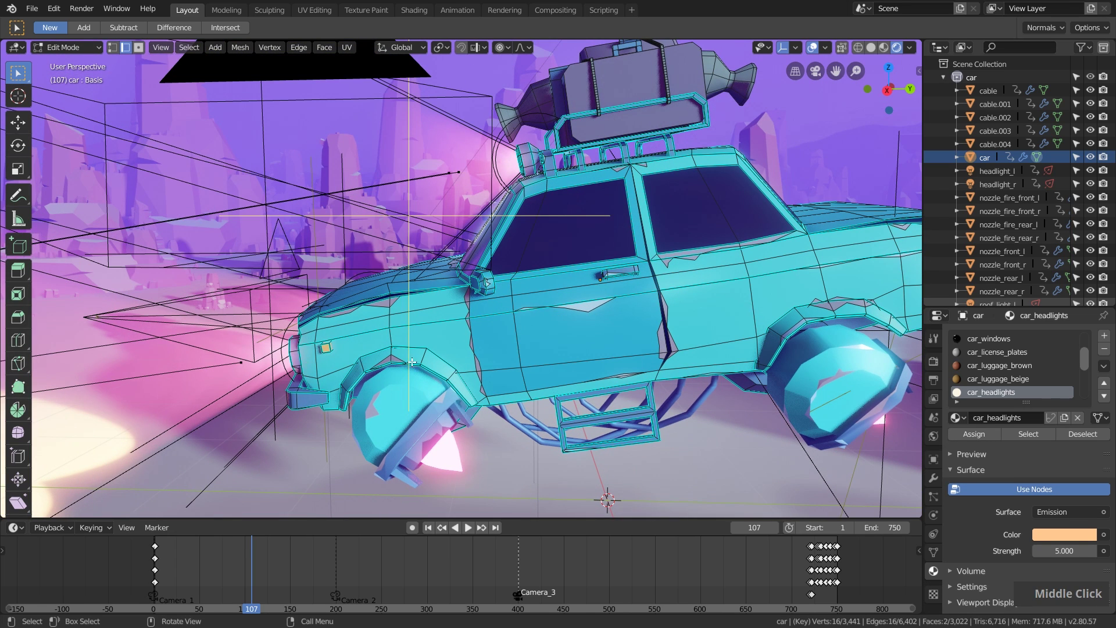
{"action": "middle_click_drag", "start_coordinate": [653, 281], "coordinate": [540, 299]}
{"action": "middle_click_drag", "start_coordinate": [431, 333], "coordinate": [516, 246], "text": "shift"}
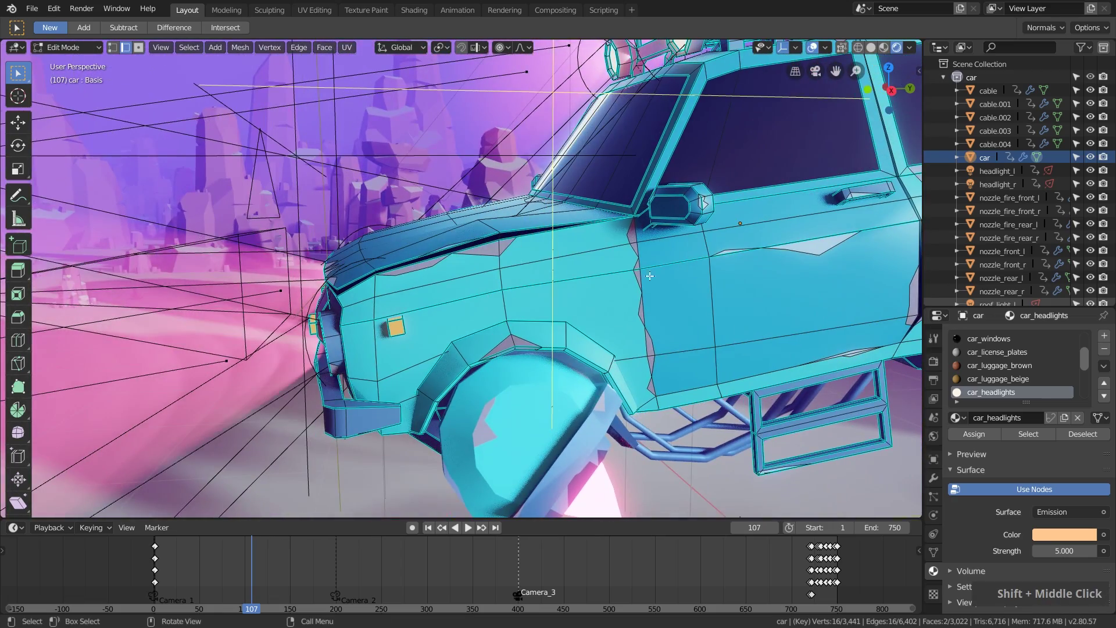
{"action": "scroll", "coordinate": [745, 280], "scroll_direction": "down", "scroll_amount": 2}
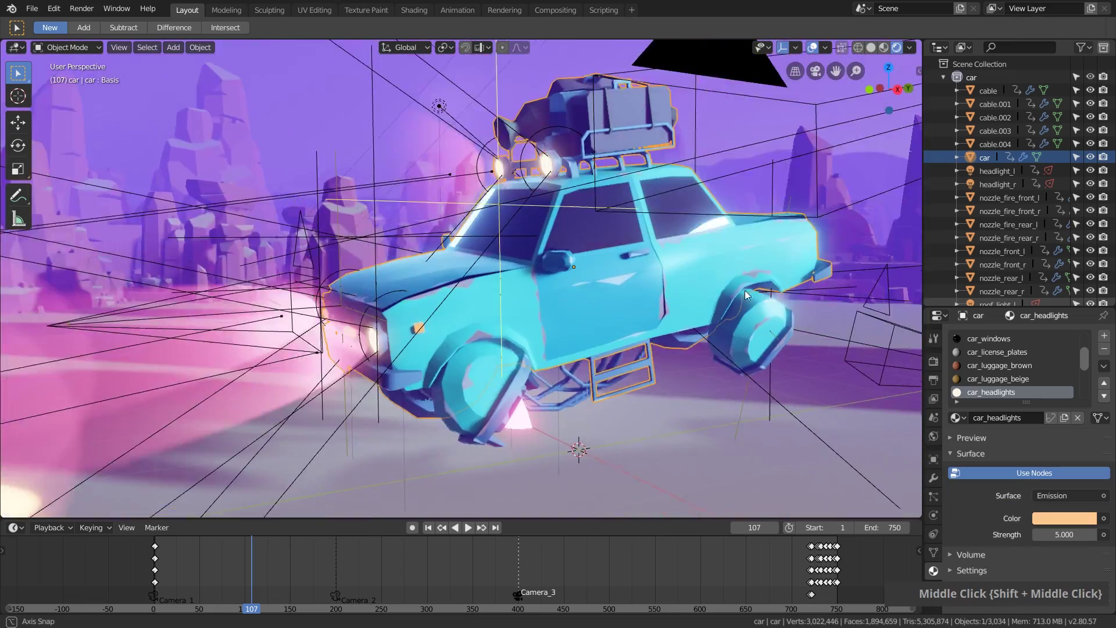
Reframe the view to a frontal-side angle on the whole car.
{"action": "middle_click_drag", "start_coordinate": [745, 291], "coordinate": [510, 312]}
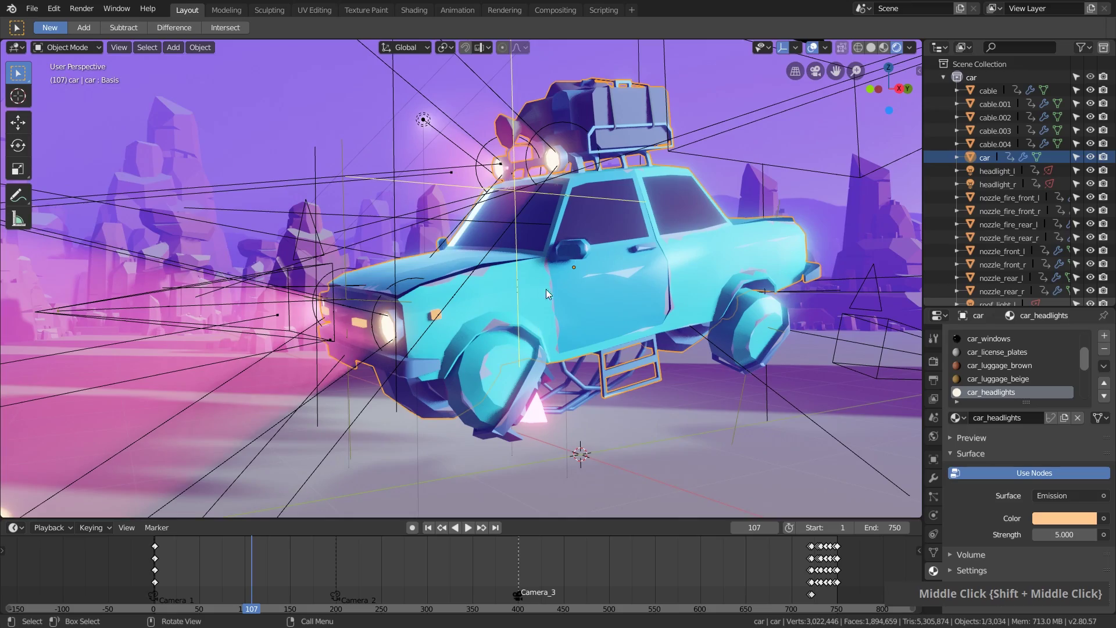
{"action": "middle_click_drag", "start_coordinate": [565, 357], "coordinate": [652, 297], "text": "shift"}
{"action": "scroll", "coordinate": [680, 305], "scroll_direction": "down", "scroll_amount": 2}
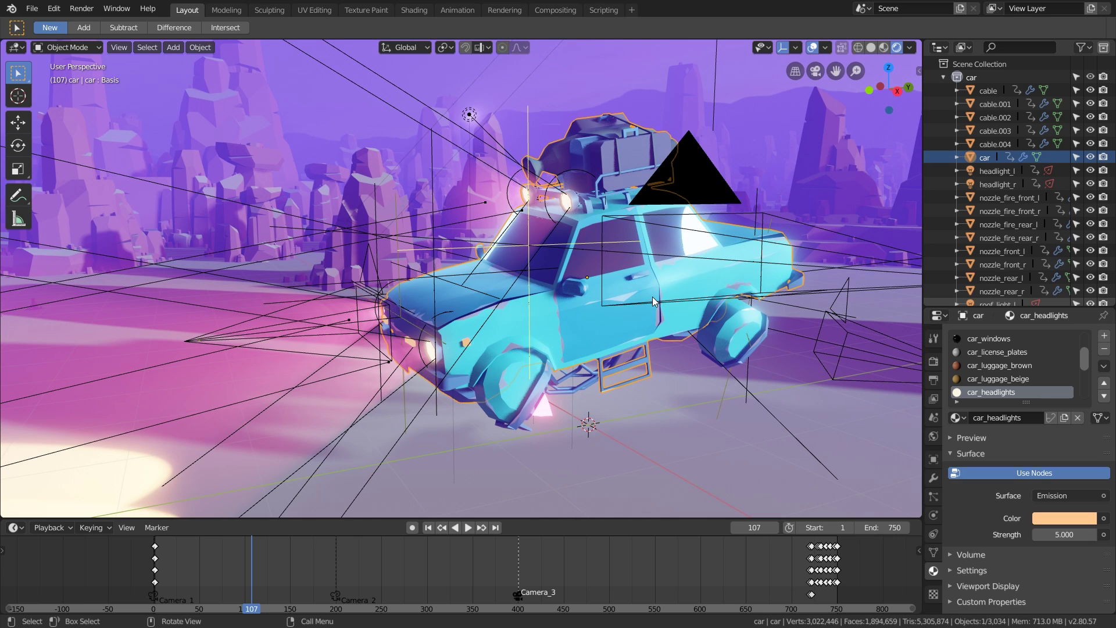
{"action": "mouse_move", "coordinate": [662, 312]}
{"action": "middle_mouse_down"}
{"action": "mouse_move", "coordinate": [671, 308]}
{"action": "mouse_move", "coordinate": [643, 304]}
{"action": "middle_mouse_up"}
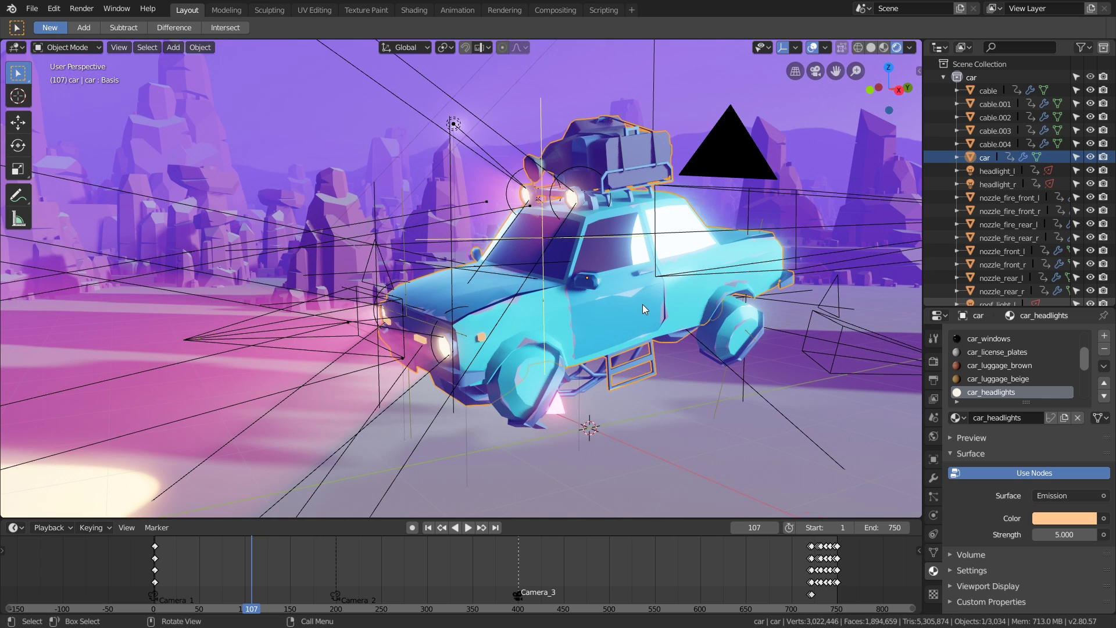
Show the output settings: 2560 × 1080 px at 100%, frames 1–750, 25 fps.
{"action": "middle_click_drag", "start_coordinate": [671, 310], "coordinate": [739, 379], "text": "shift"}
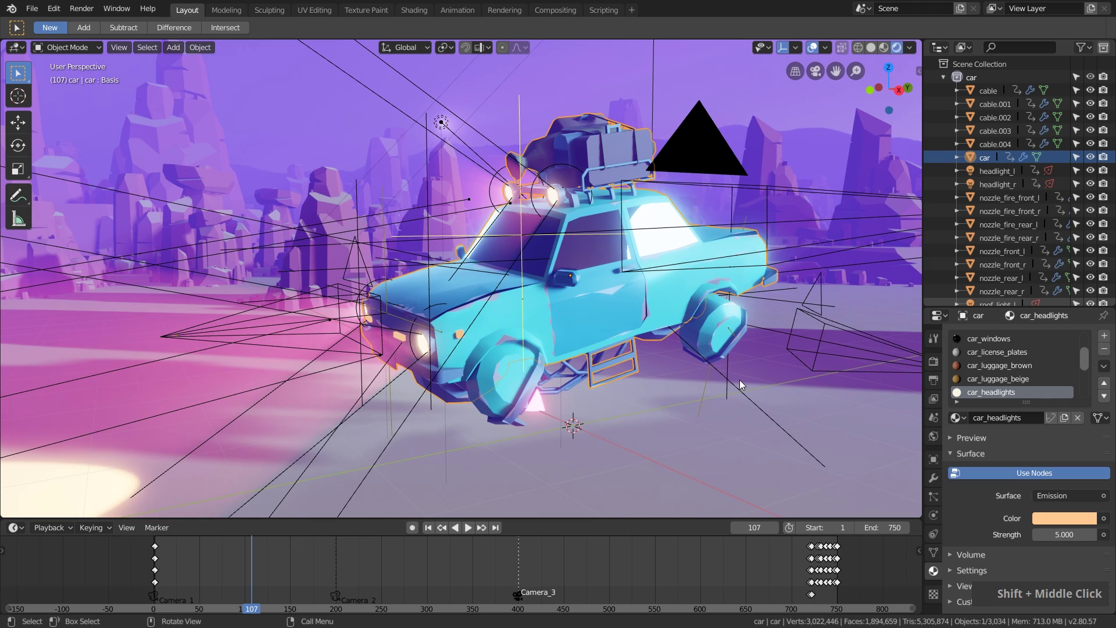
{"action": "left_click", "coordinate": [934, 379]}
{"action": "left_click", "coordinate": [954, 341]}
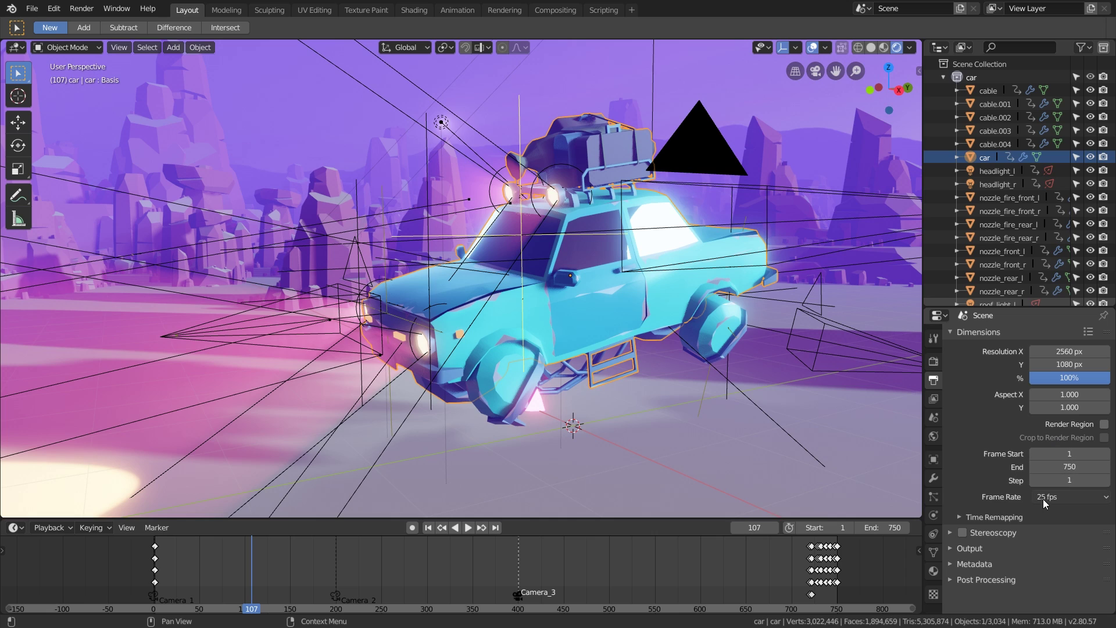
{"action": "scroll", "coordinate": [477, 558], "scroll_direction": "down", "scroll_amount": 3}
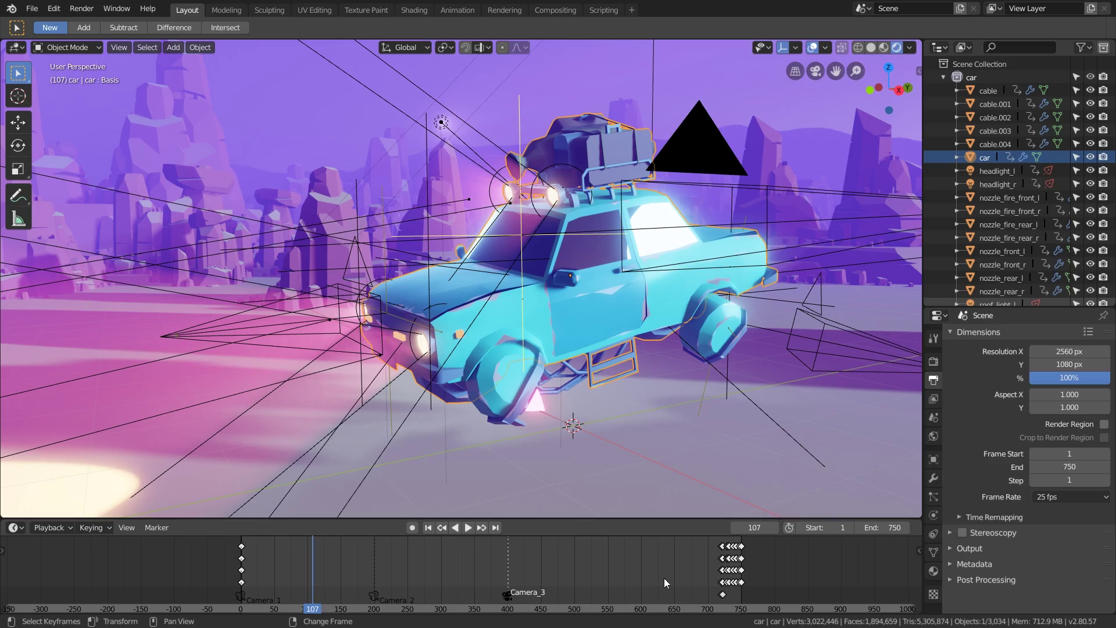
{"action": "middle_click_drag", "start_coordinate": [601, 270], "coordinate": [634, 321]}
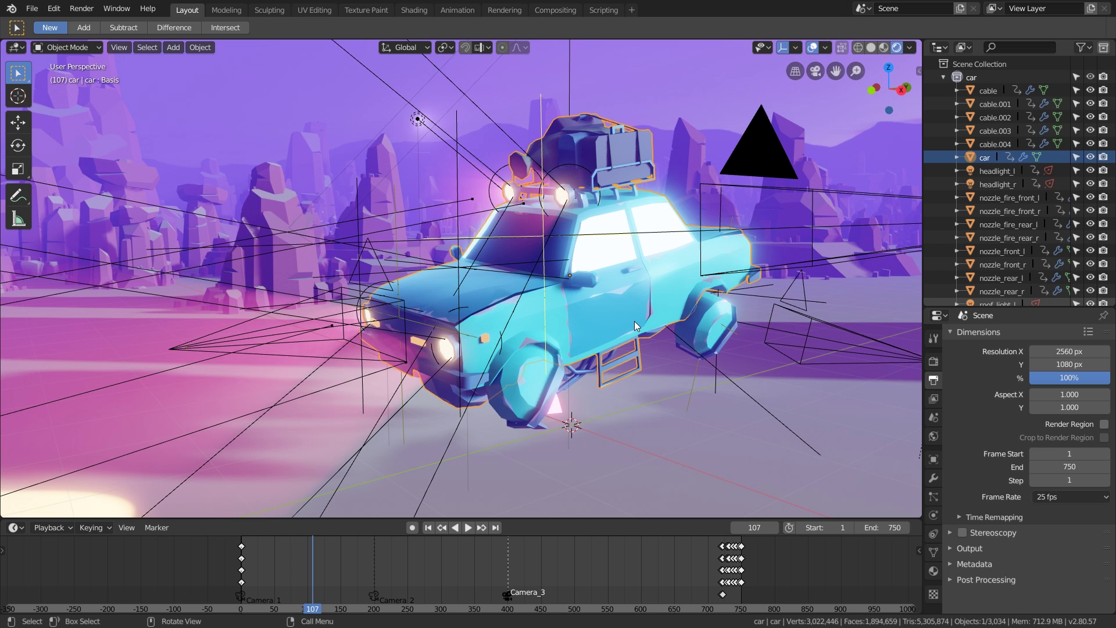
Play the animation with overlays hidden, orbiting behind the car, and stop at frame 390.
{"action": "key", "text": "space"}
{"action": "key", "text": "shift+alt+z"}
{"action": "middle_click_drag", "start_coordinate": [639, 319], "coordinate": [358, 335]}
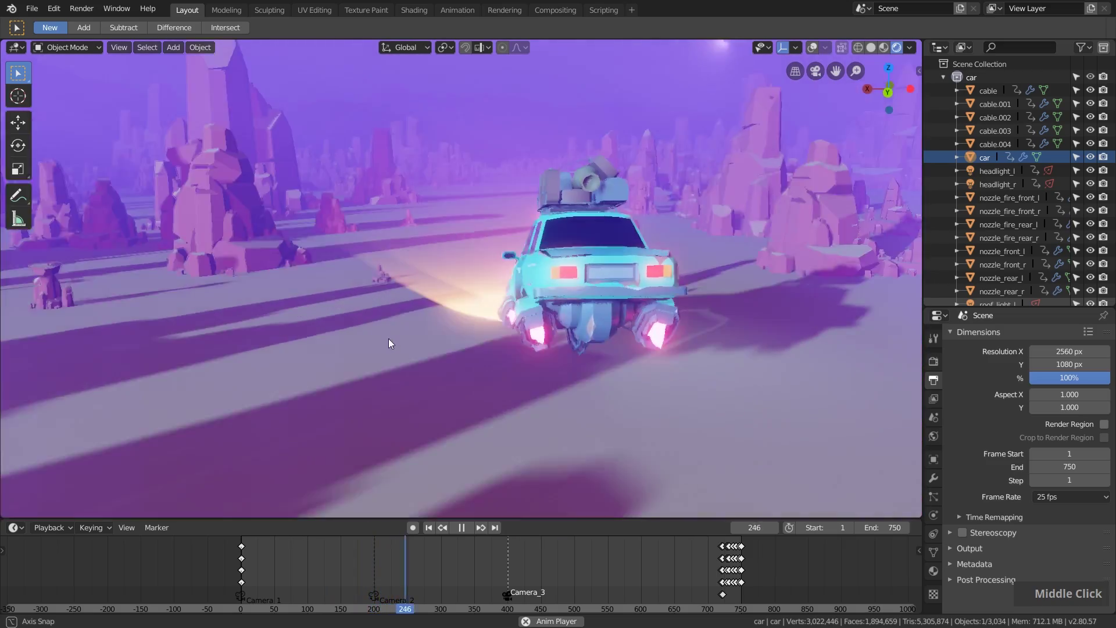
{"action": "middle_click_drag", "start_coordinate": [389, 338], "coordinate": [766, 384]}
{"action": "scroll", "coordinate": [578, 333], "scroll_direction": "up", "scroll_amount": 2}
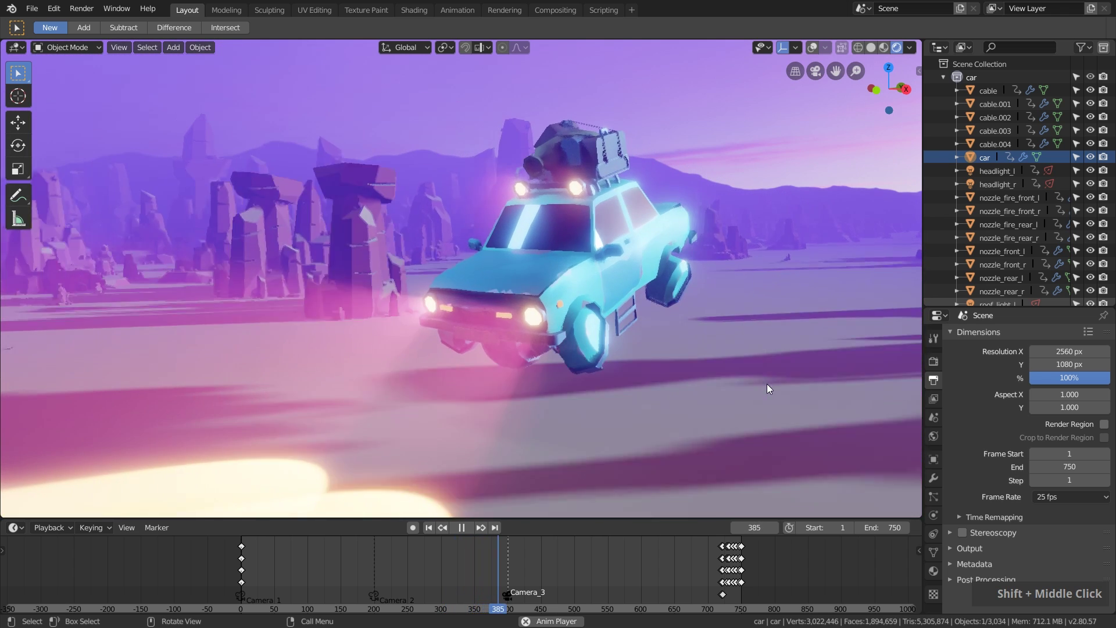
{"action": "key", "text": "space"}
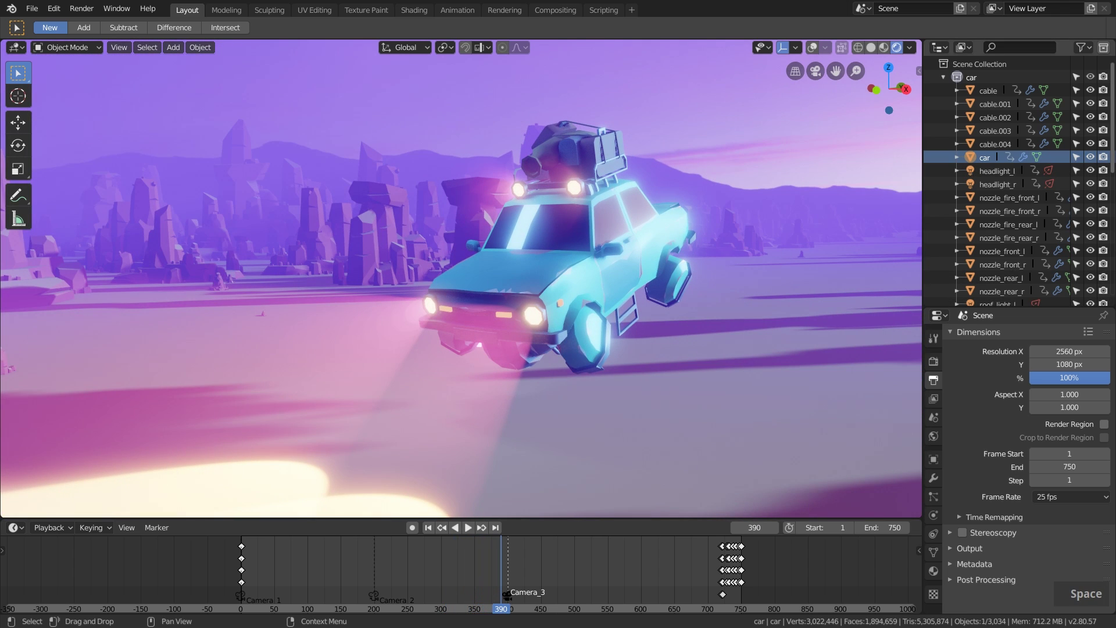